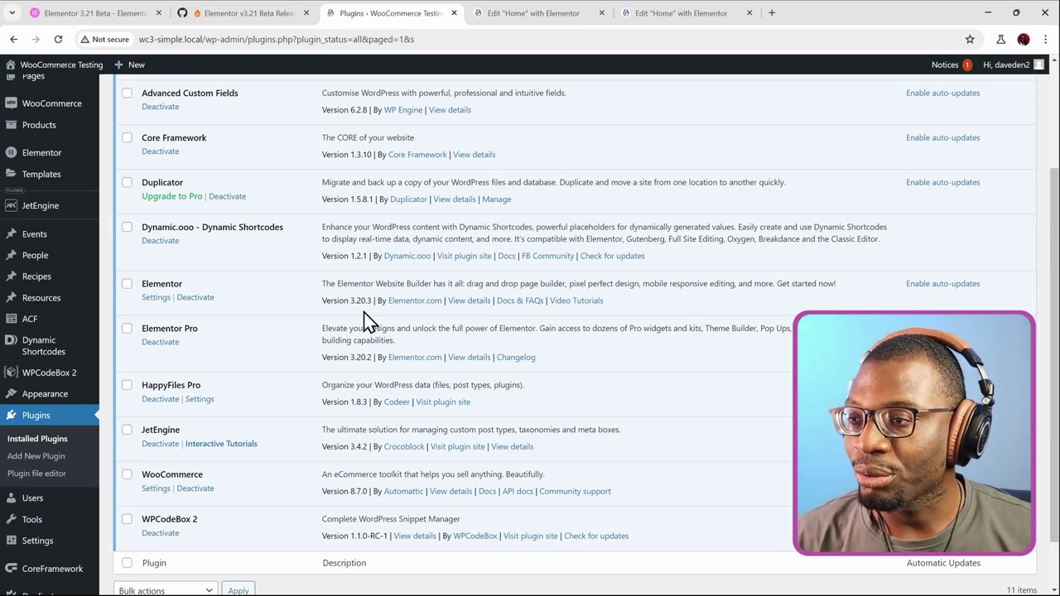
Enable the Beta Tester option in Elementor's Version Control tools and save the changes
mouse_move(83, 160)
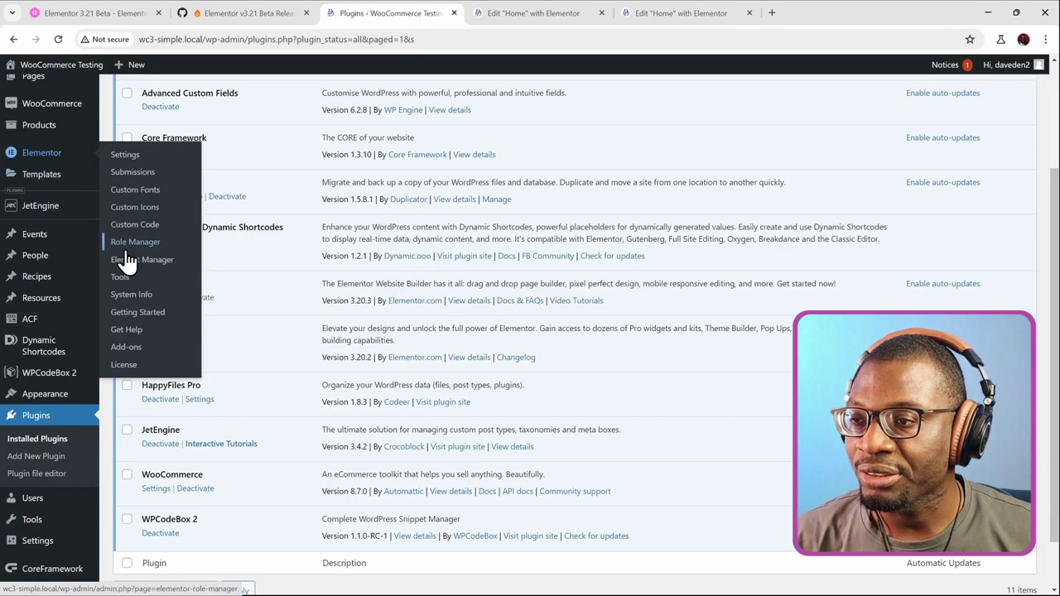
click(137, 281)
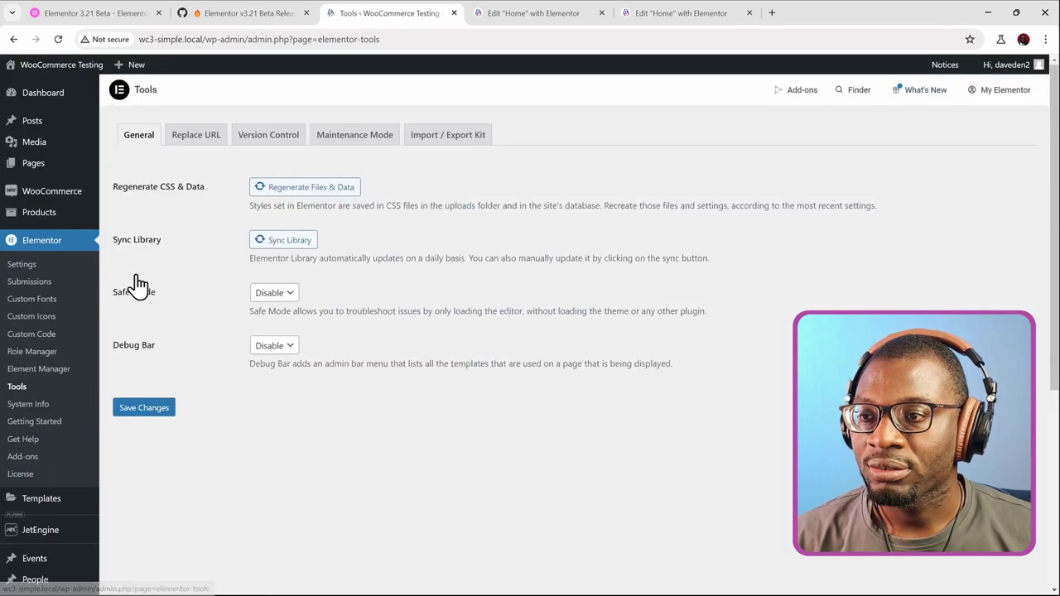
click(273, 139)
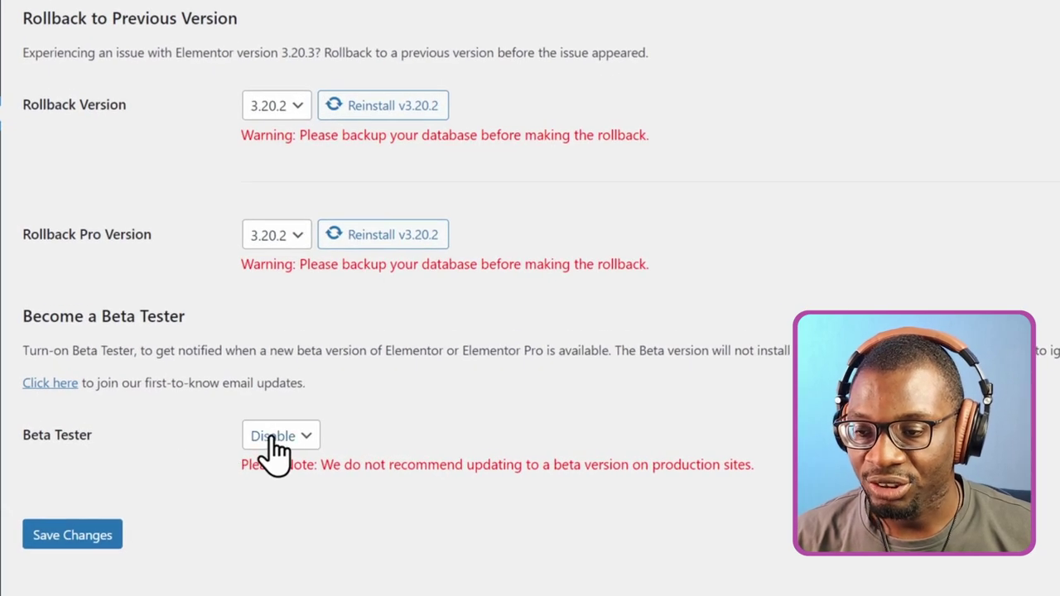
click(276, 441)
click(278, 482)
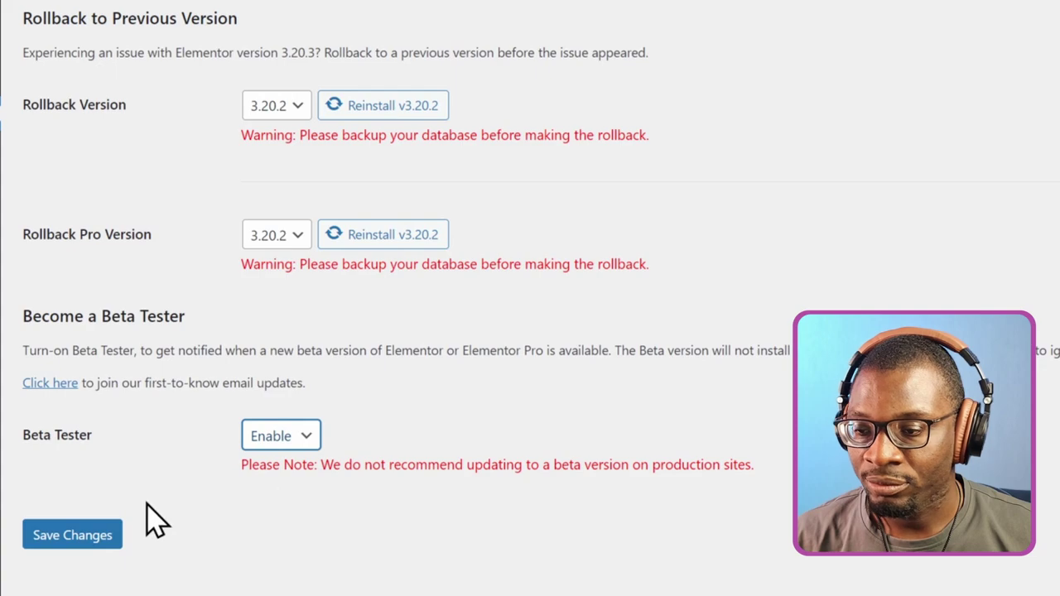
click(81, 536)
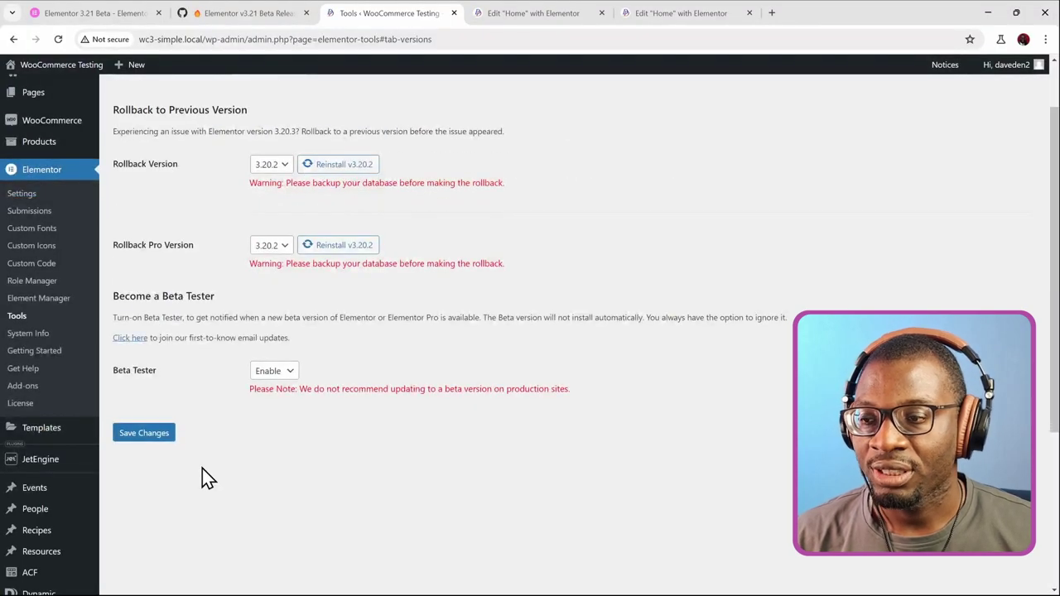
Check the installed plugins list for the Elementor plugin and view its details
scroll(216, 461, down, 2)
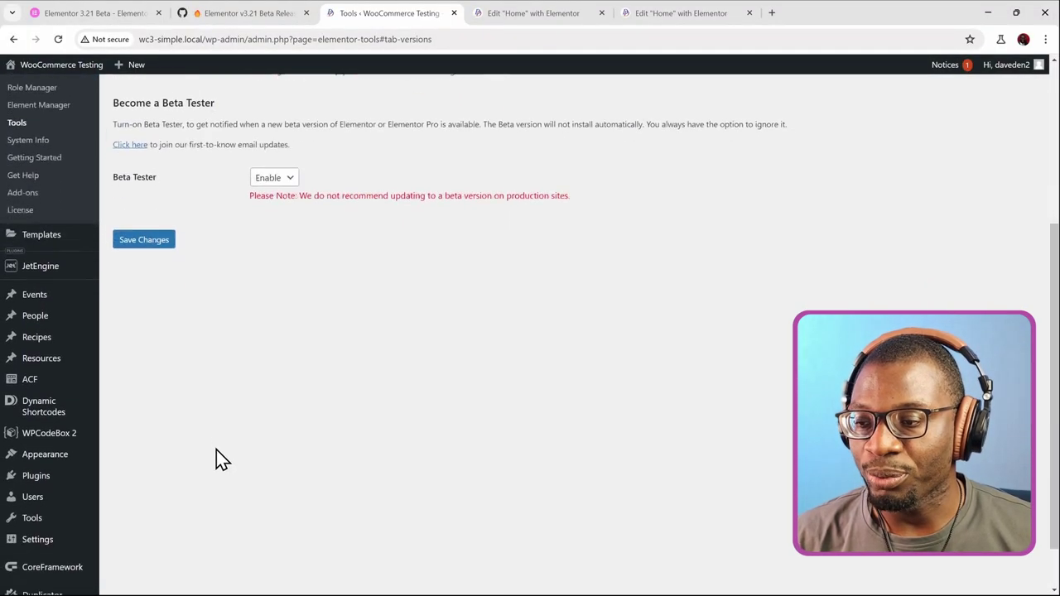
click(64, 435)
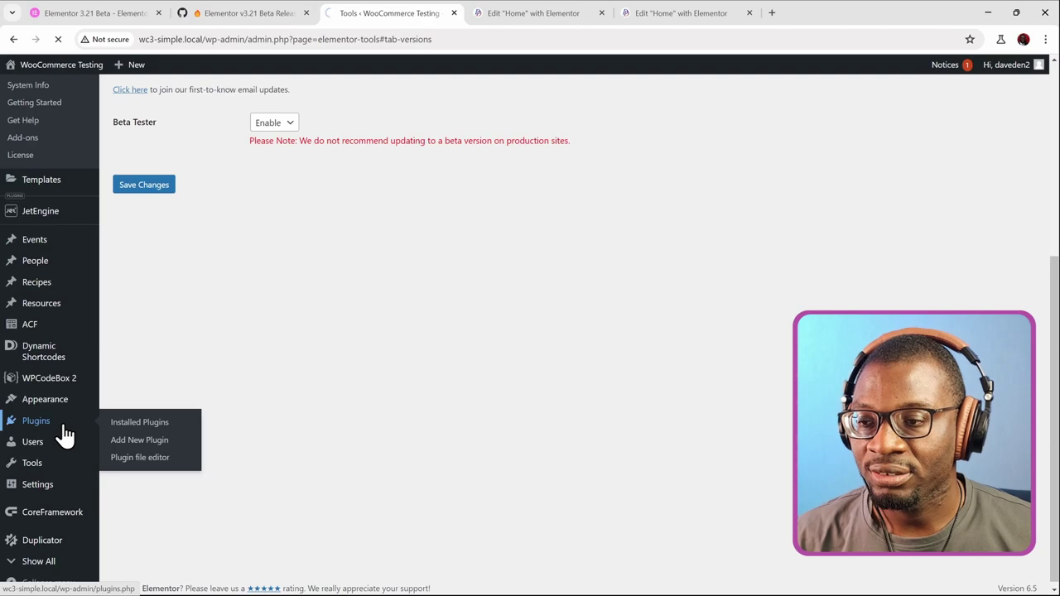
scroll(199, 414, down, 3)
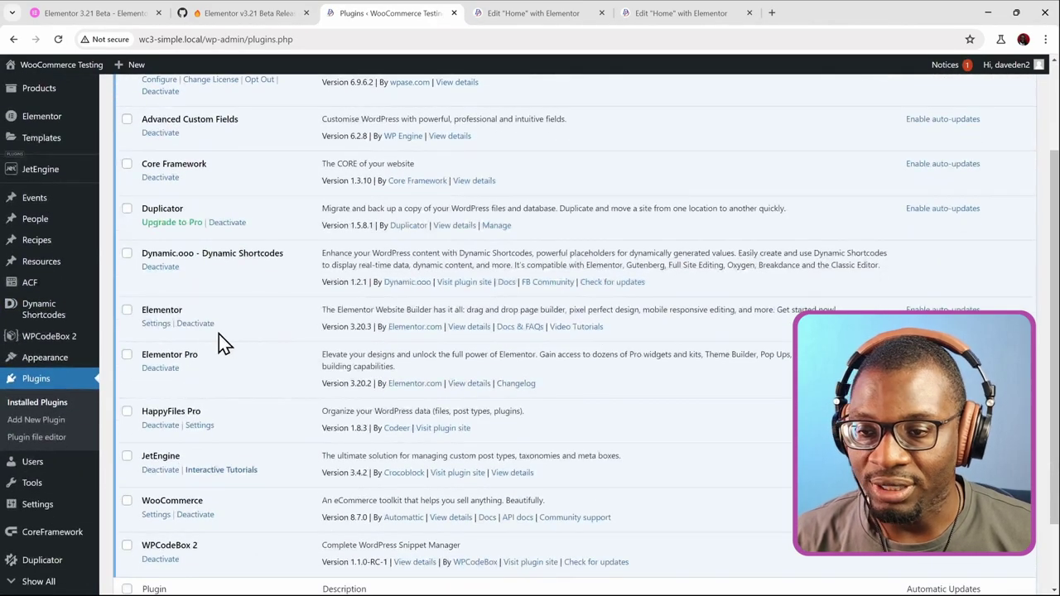
click(477, 329)
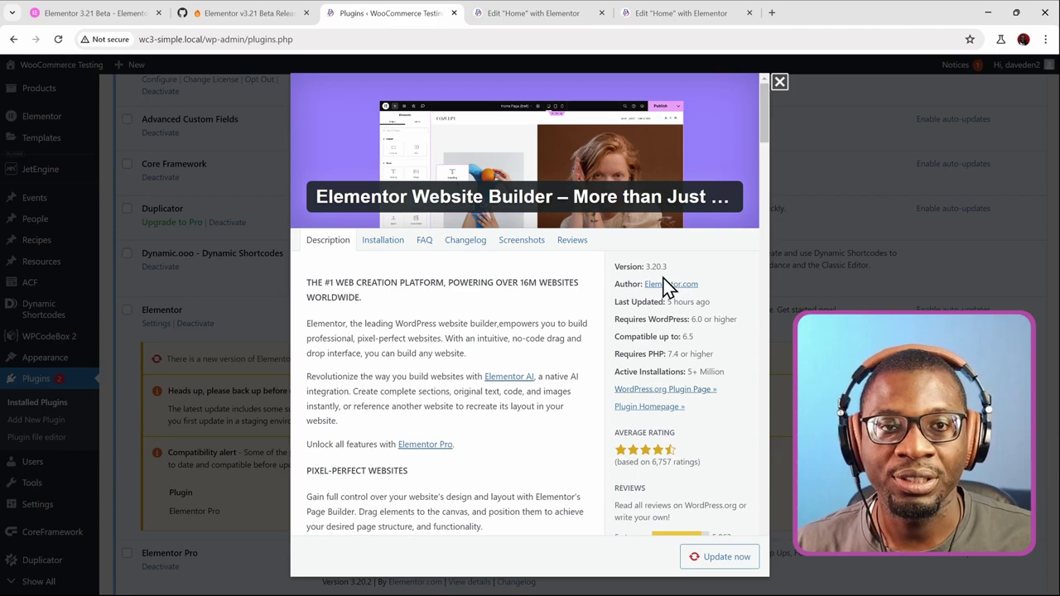
click(778, 84)
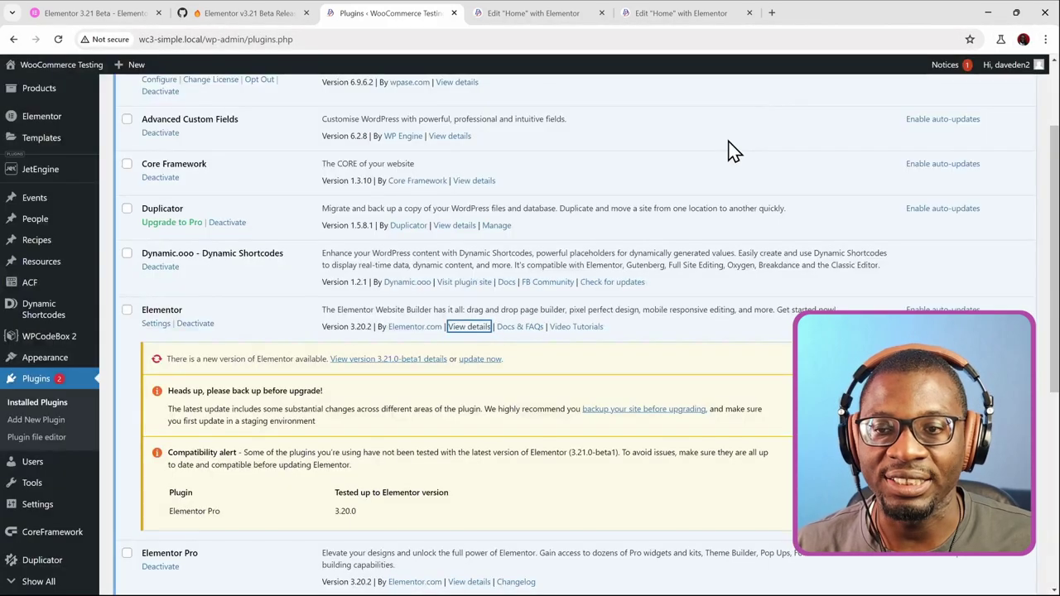
Read the Lazy Load Background Images and Clean Code sections of the Elementor v3.21 Beta release discussion on GitHub
click(666, 9)
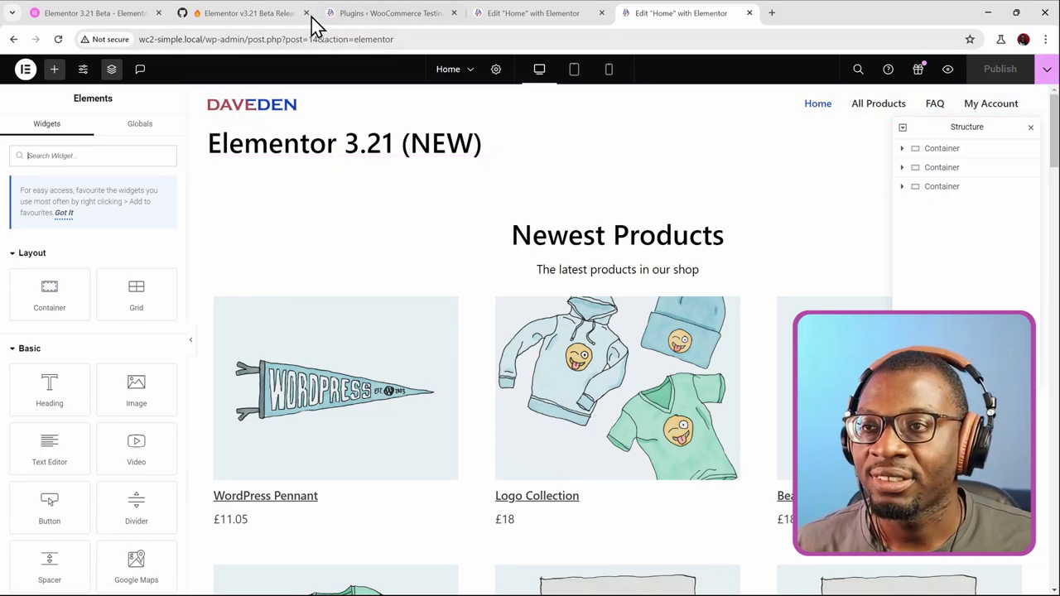
click(246, 13)
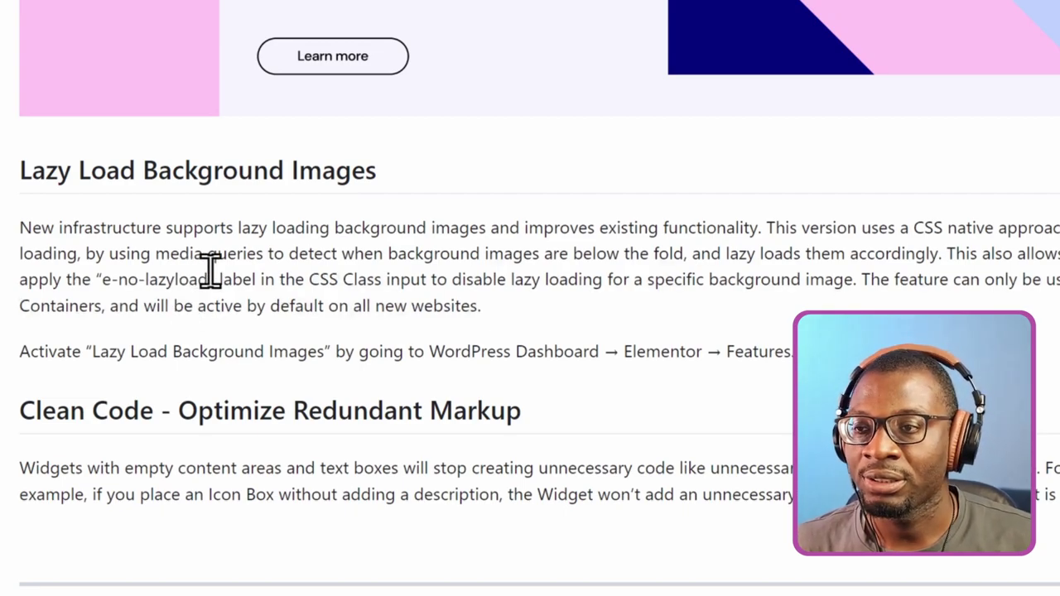
scroll(230, 289, down, 3)
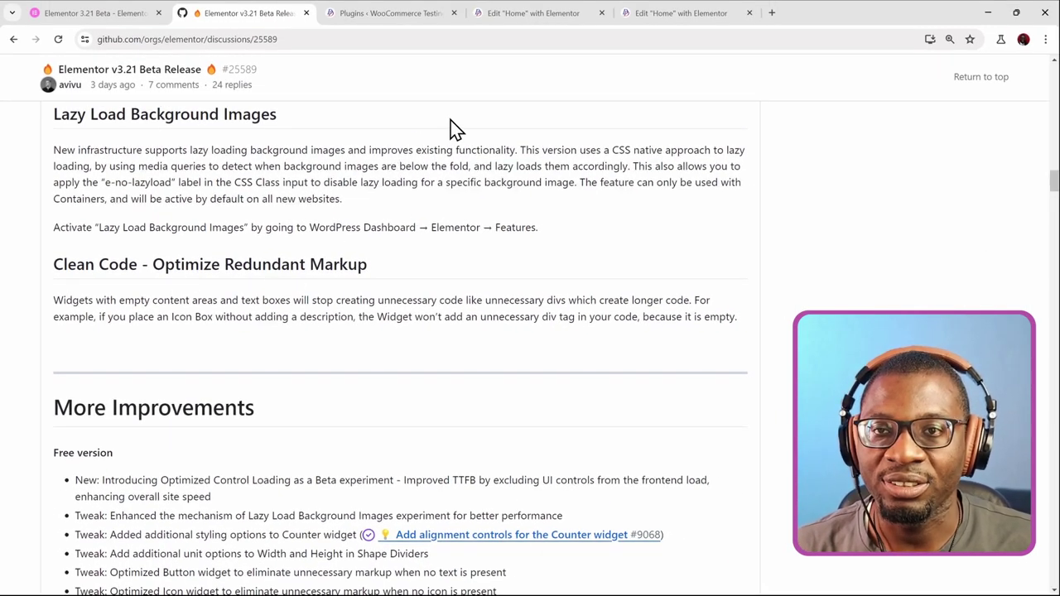
Examine which products in the Newest Products grid show a price on the Elementor 3.20 (OLD) Home page
click(513, 15)
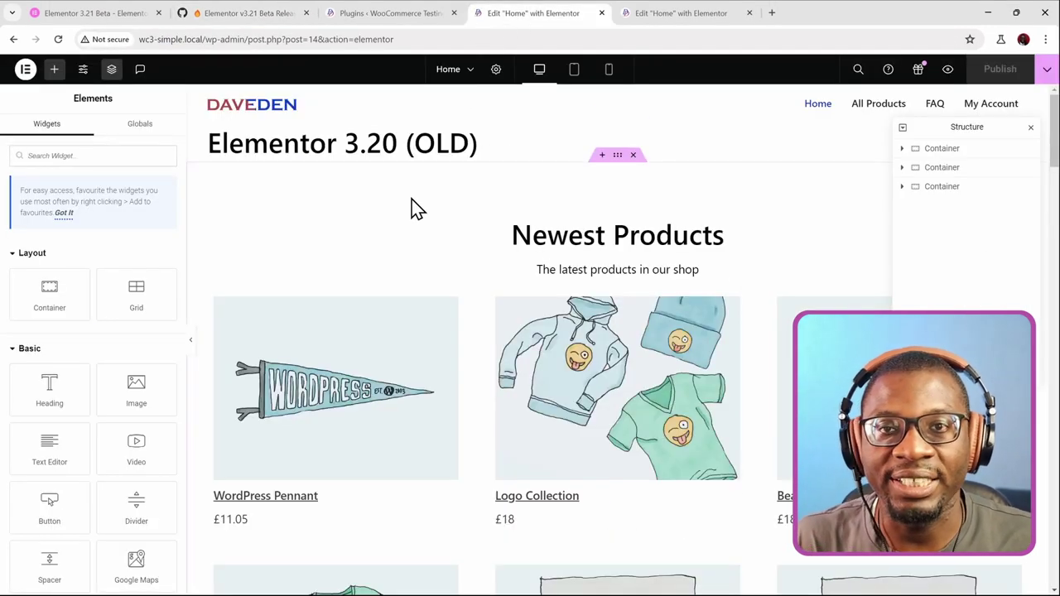
scroll(414, 219, down, 1)
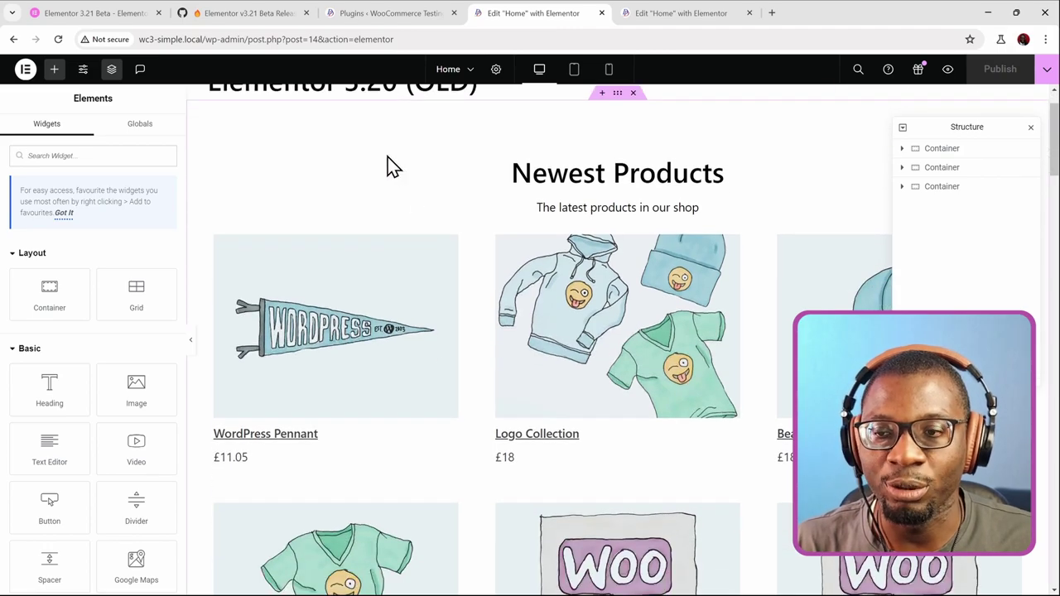
scroll(389, 246, down, 3)
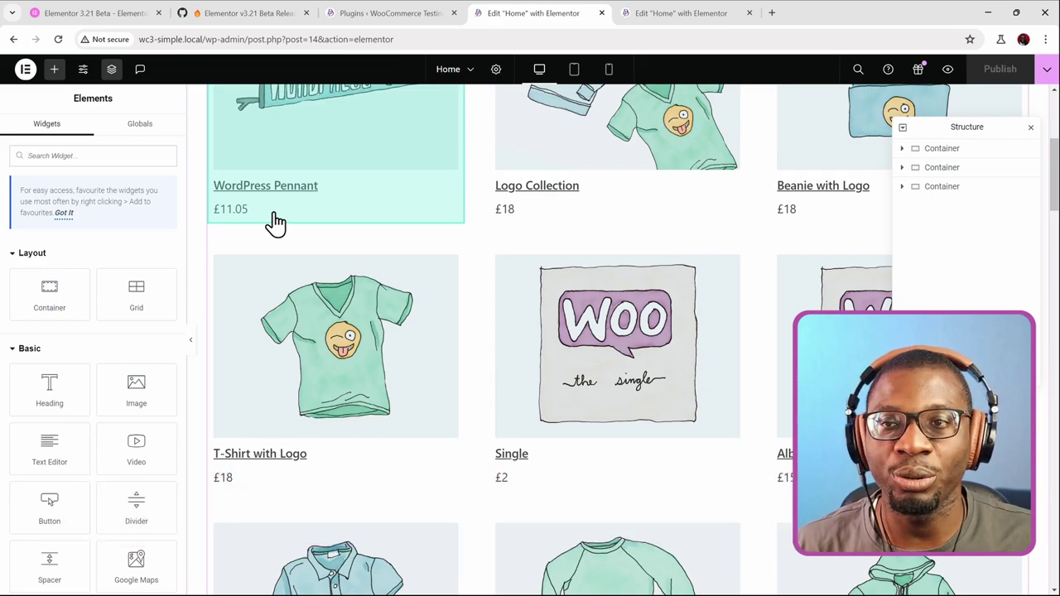
scroll(464, 331, down, 5)
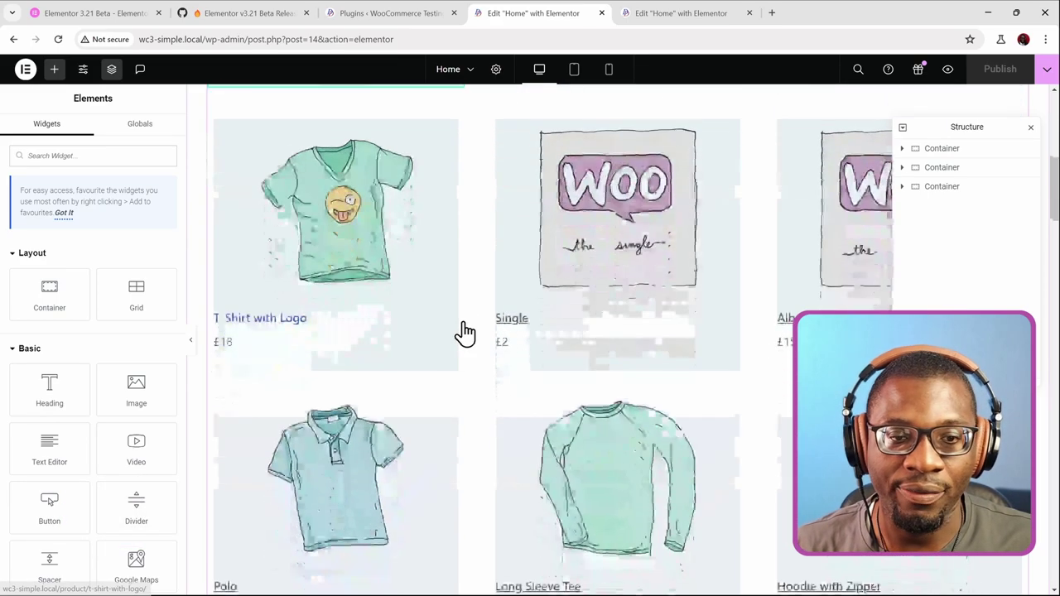
scroll(286, 304, down, 3)
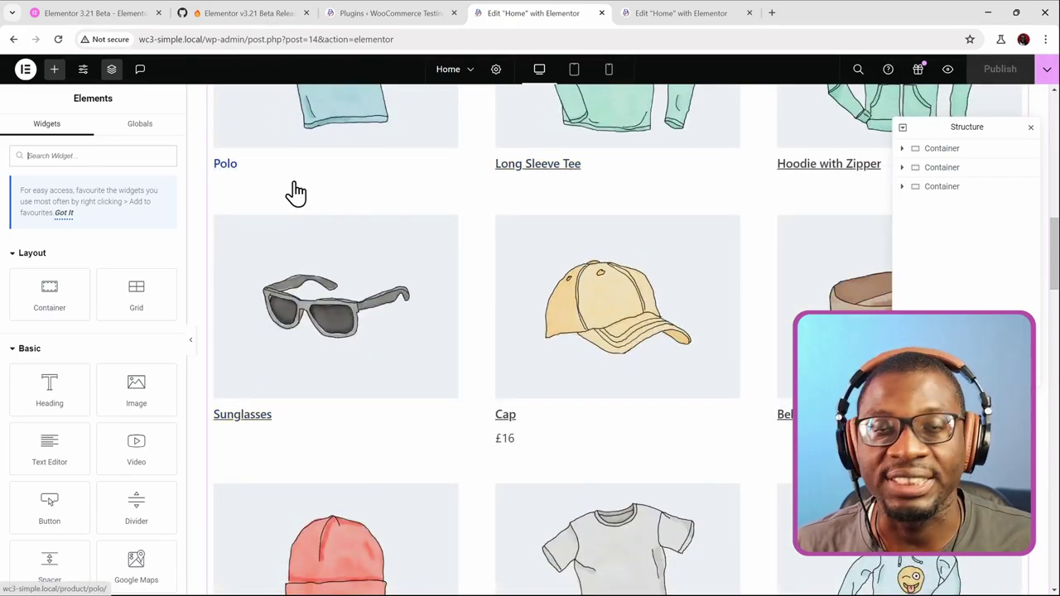
scroll(280, 201, up, 6)
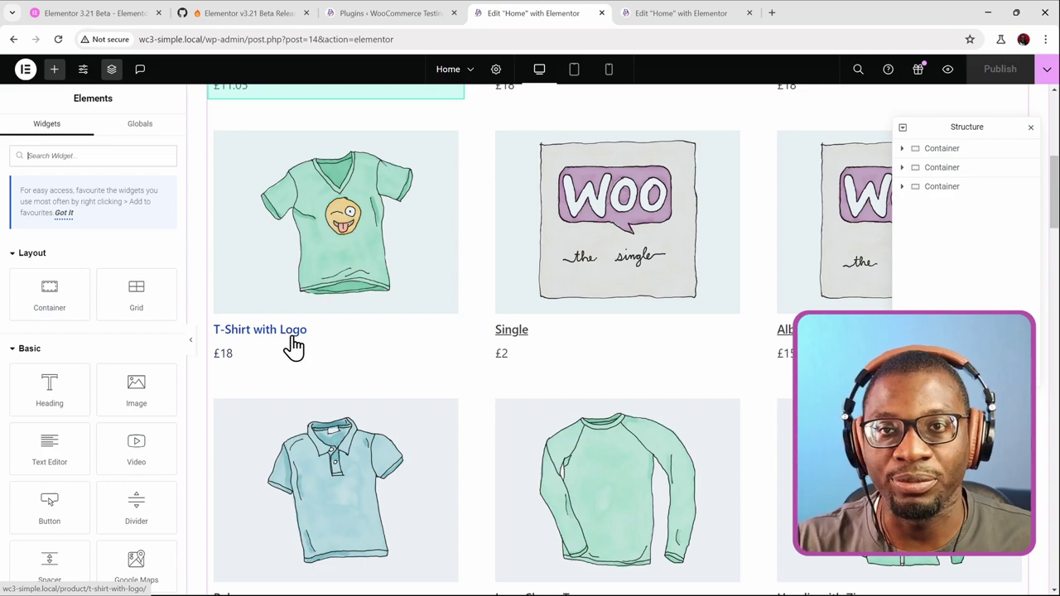
Open the product grid's loop template, view the price text's Dynamic Shortcodes condition, and return to the Home page
click(255, 367)
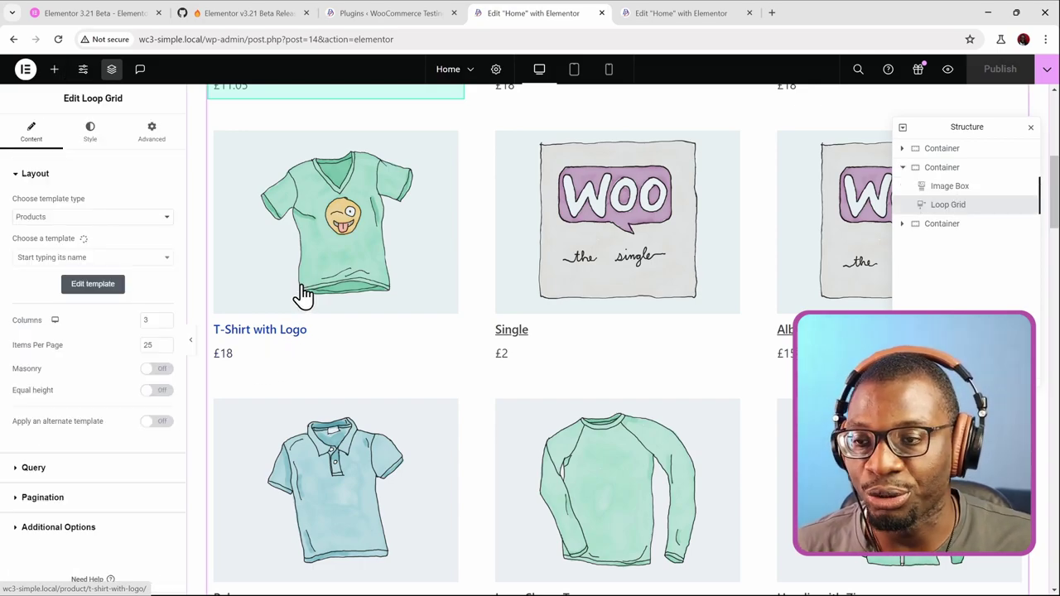
scroll(291, 285, up, 4)
double_click(293, 259)
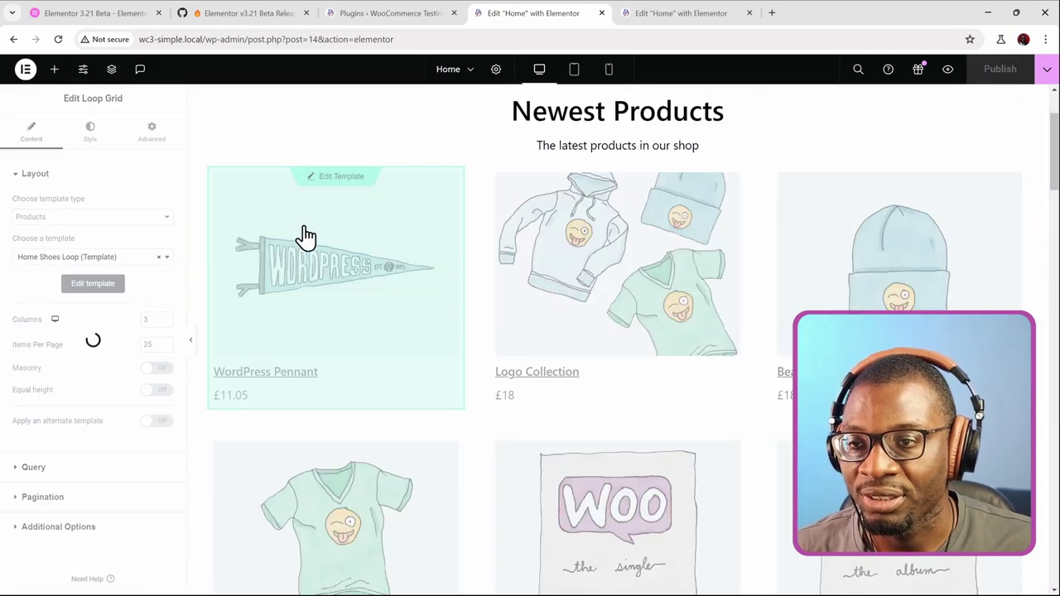
click(242, 397)
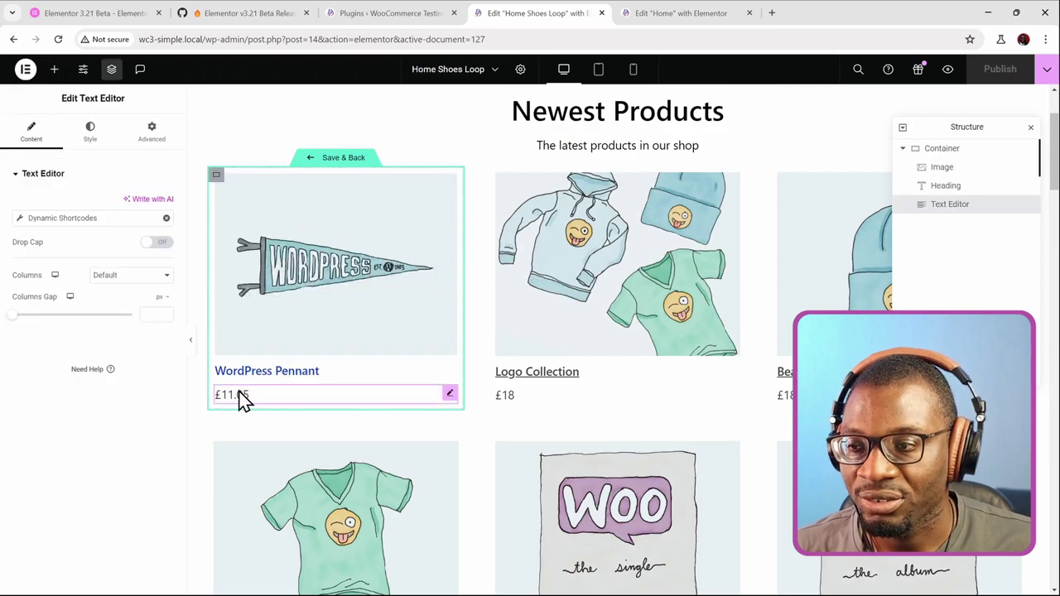
click(25, 221)
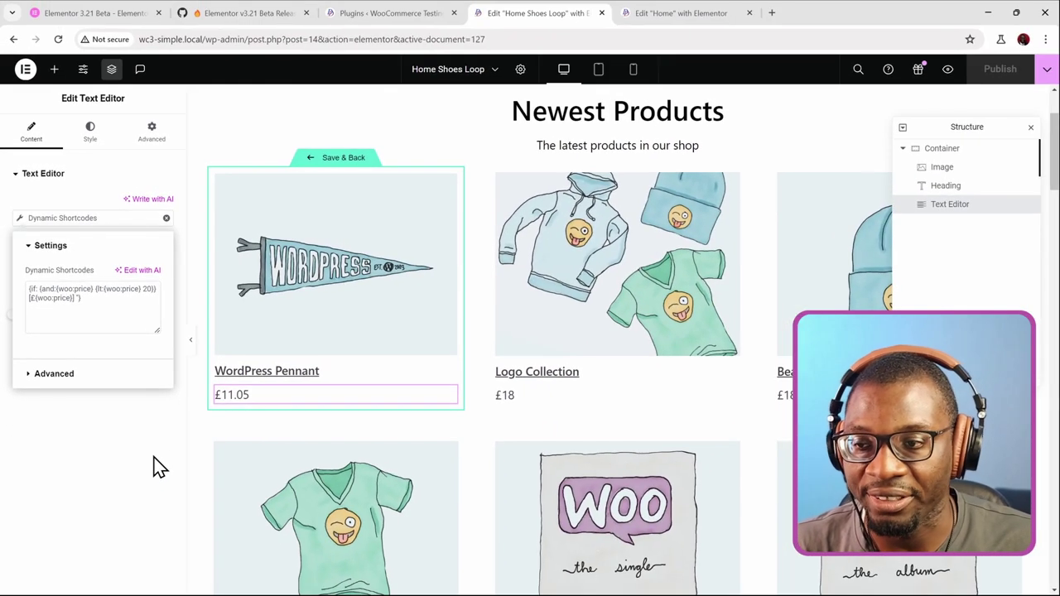
click(427, 492)
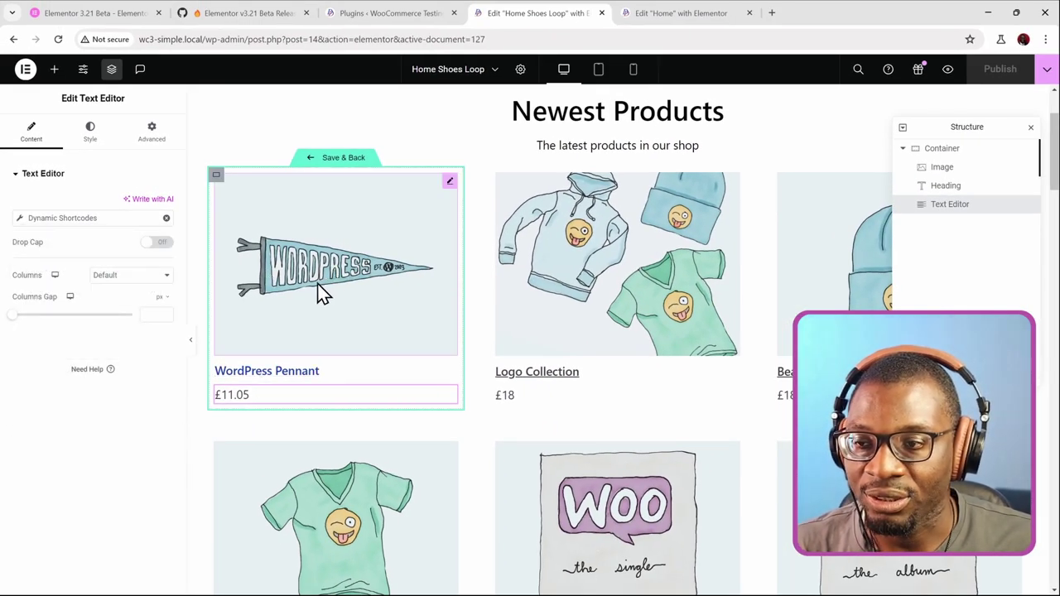
click(356, 161)
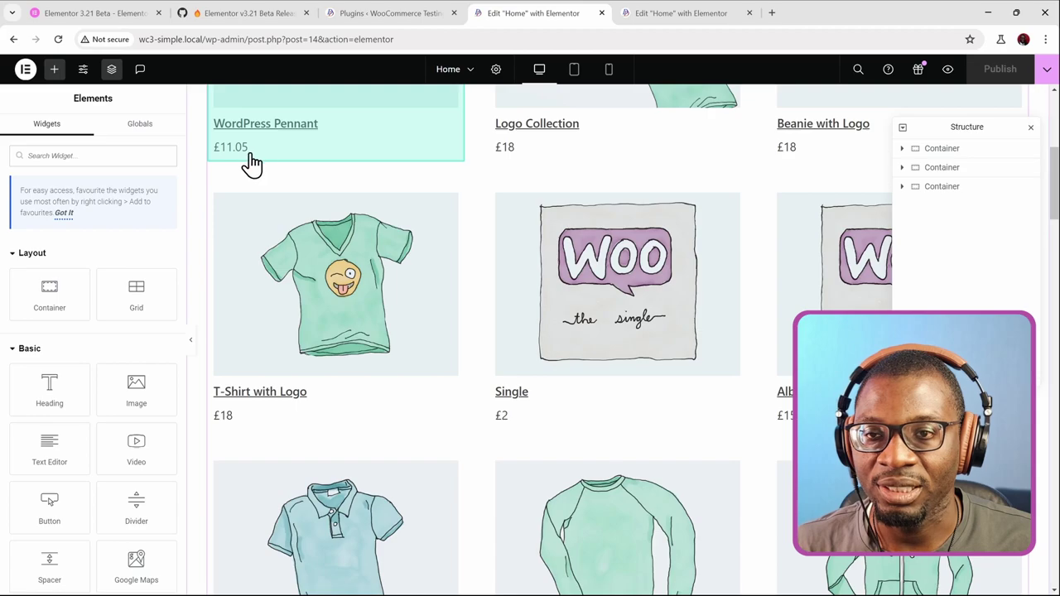
Preview the Elementor 3.20 Home page and inspect the markup of the WordPress Pennant's price
scroll(248, 182, down, 6)
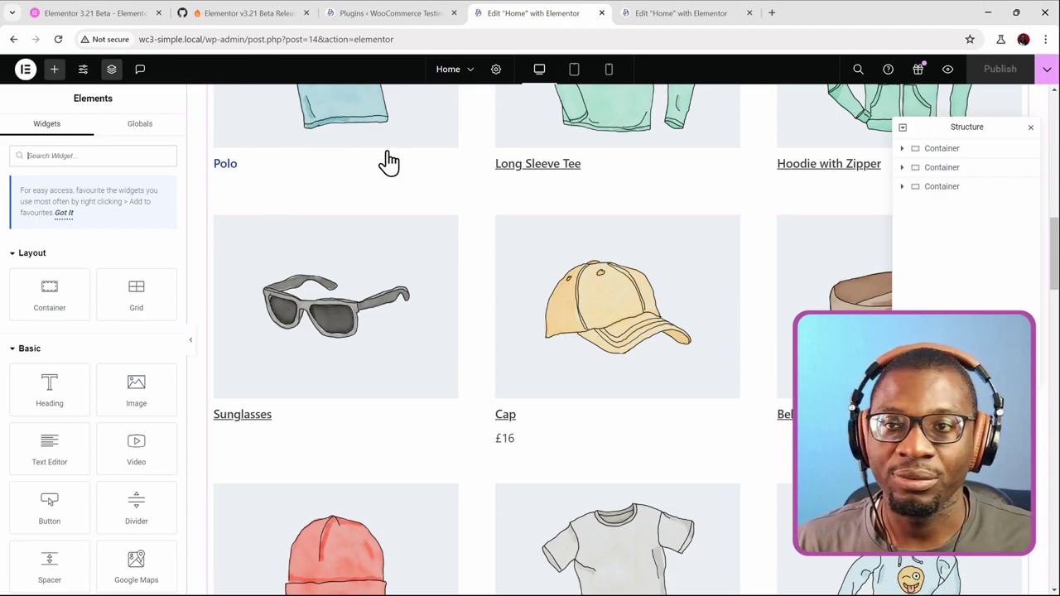
scroll(389, 163, down, 10)
scroll(397, 166, up, 5)
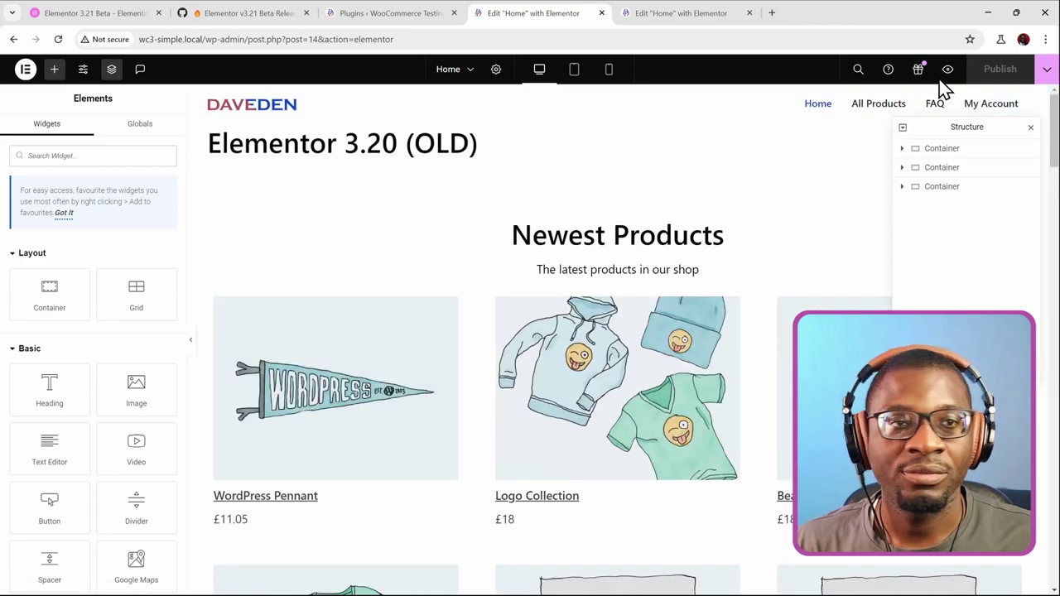
click(948, 72)
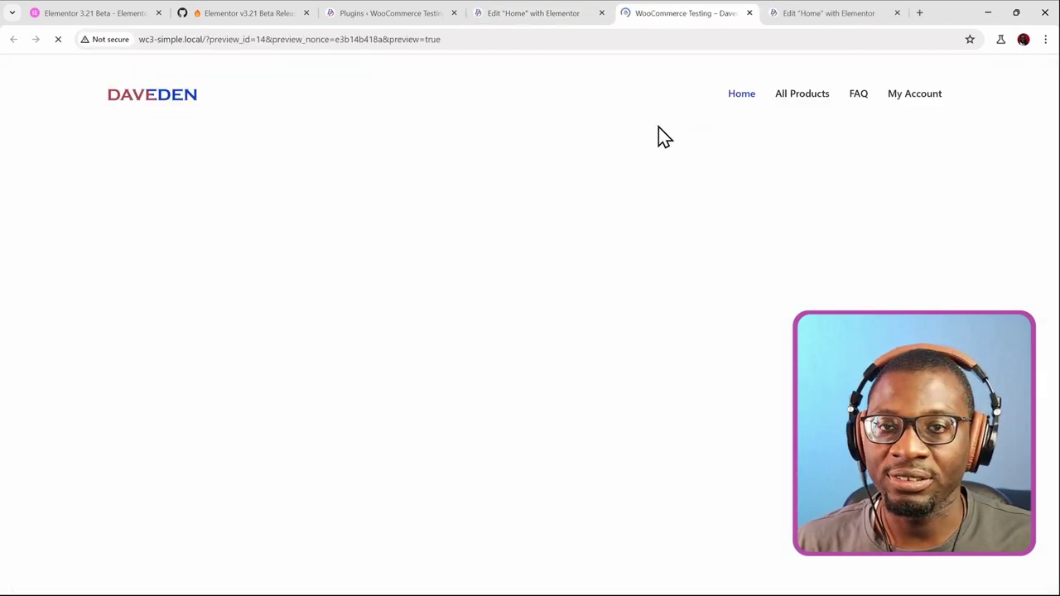
scroll(389, 188, down, 3)
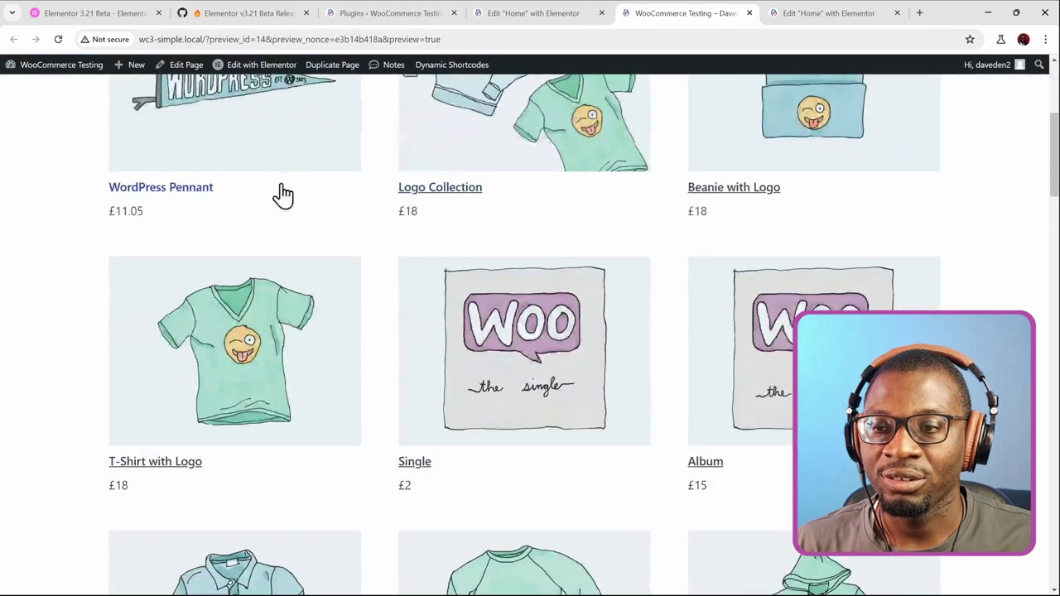
right_click(124, 218)
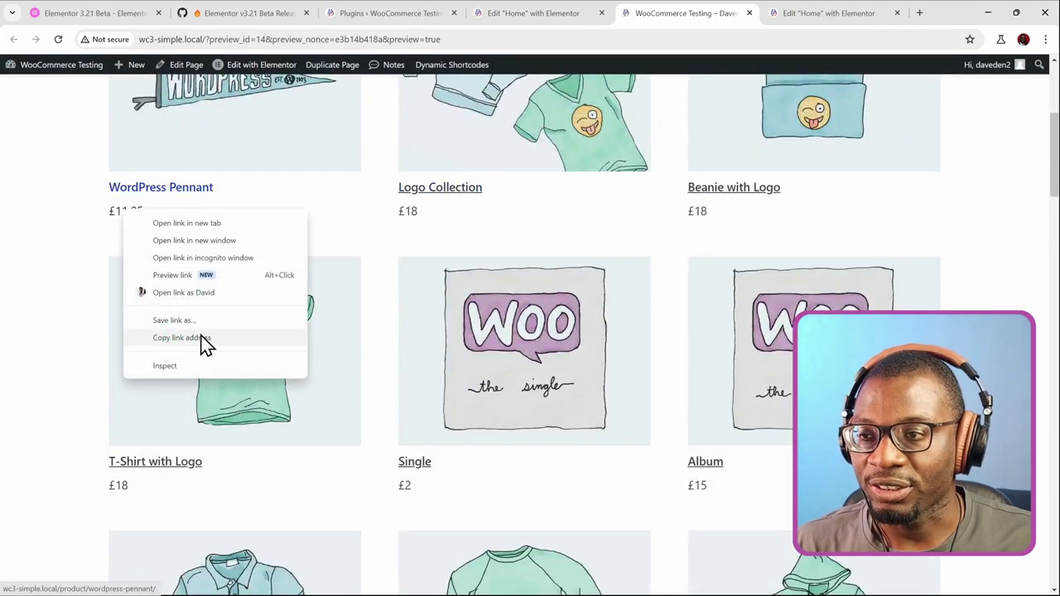
click(183, 374)
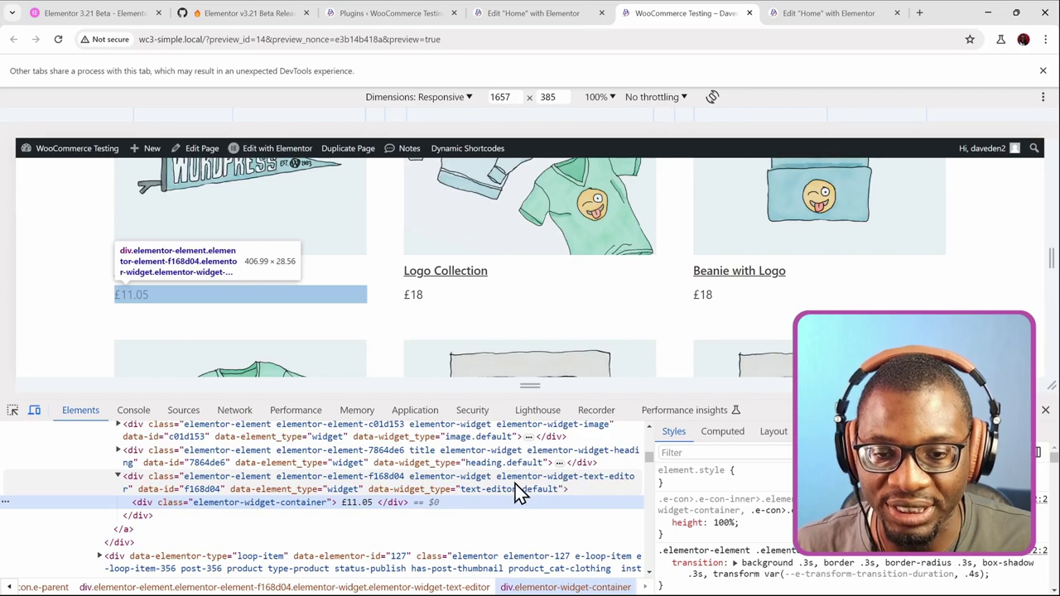
Inspect the Polo product in the Elementor 3.20 preview and expand the markup of its empty price text widget
scroll(258, 336, down, 3)
scroll(257, 335, down, 5)
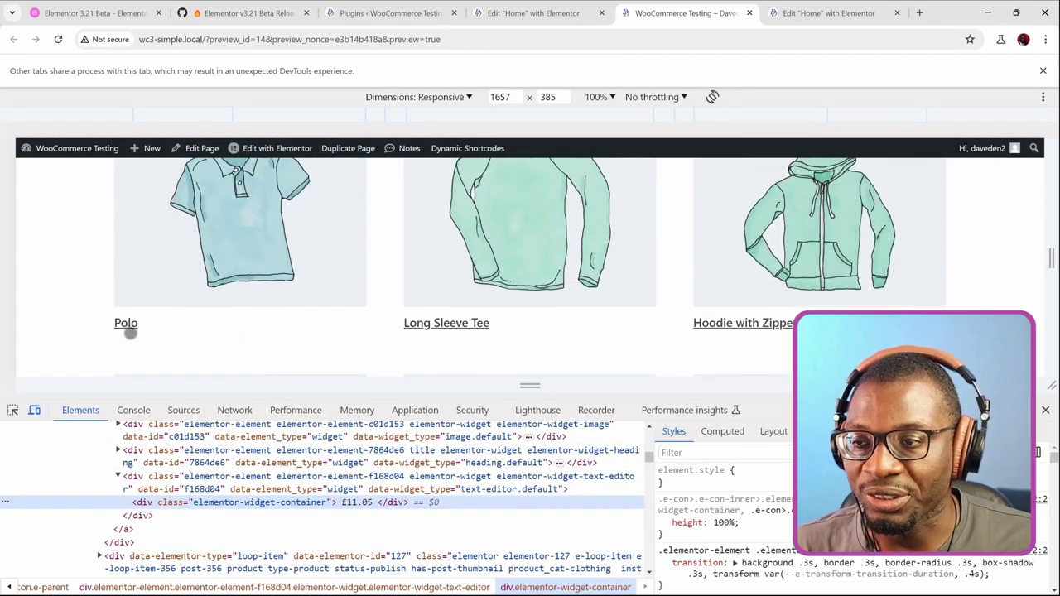
right_click(120, 339)
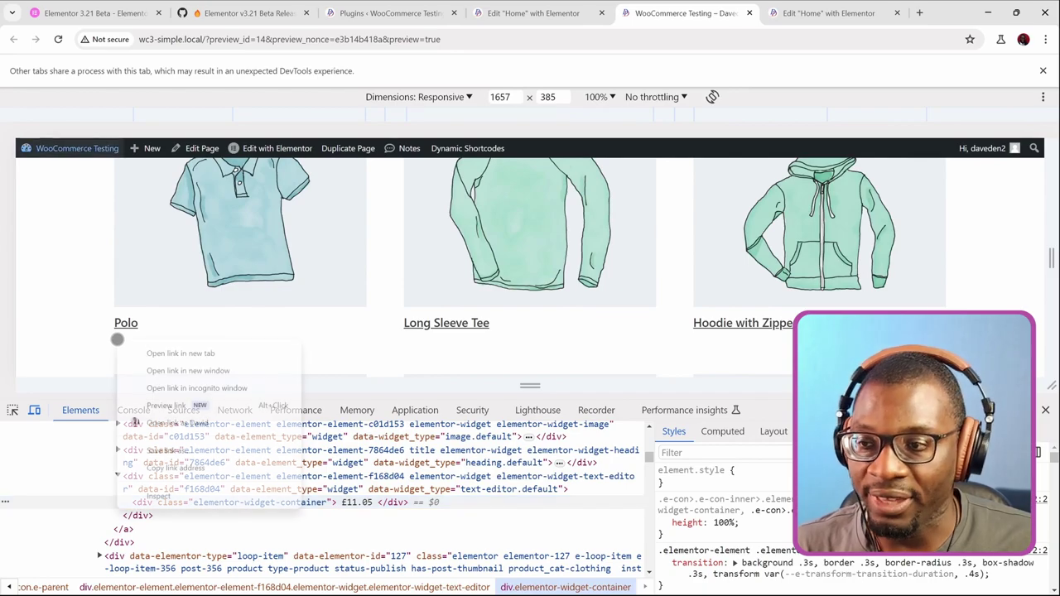
click(165, 503)
key(Left)
key(Left)
key(Left)
key(Left)
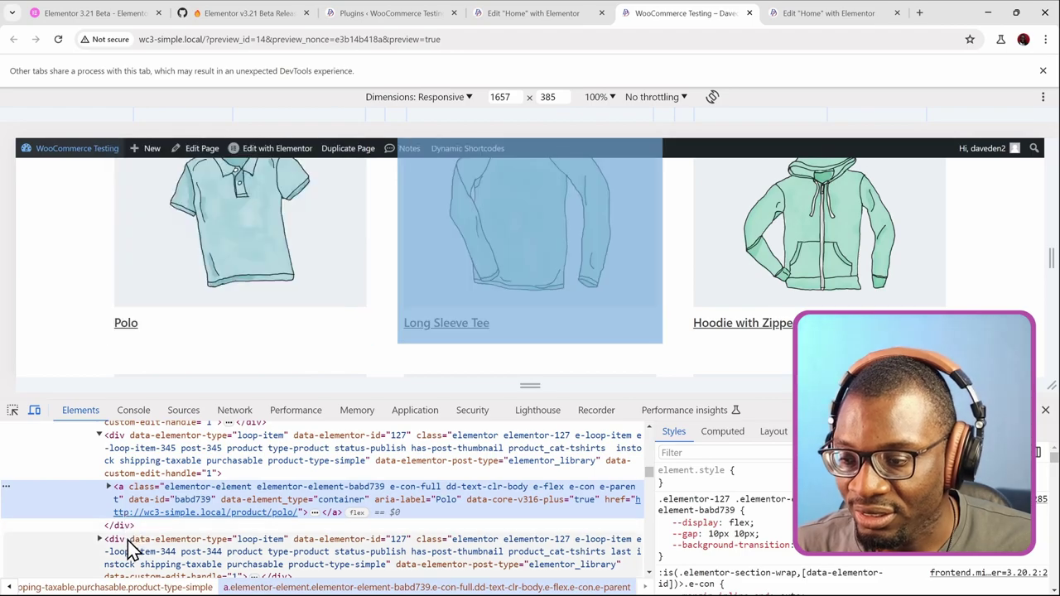
click(108, 487)
scroll(140, 472, down, 3)
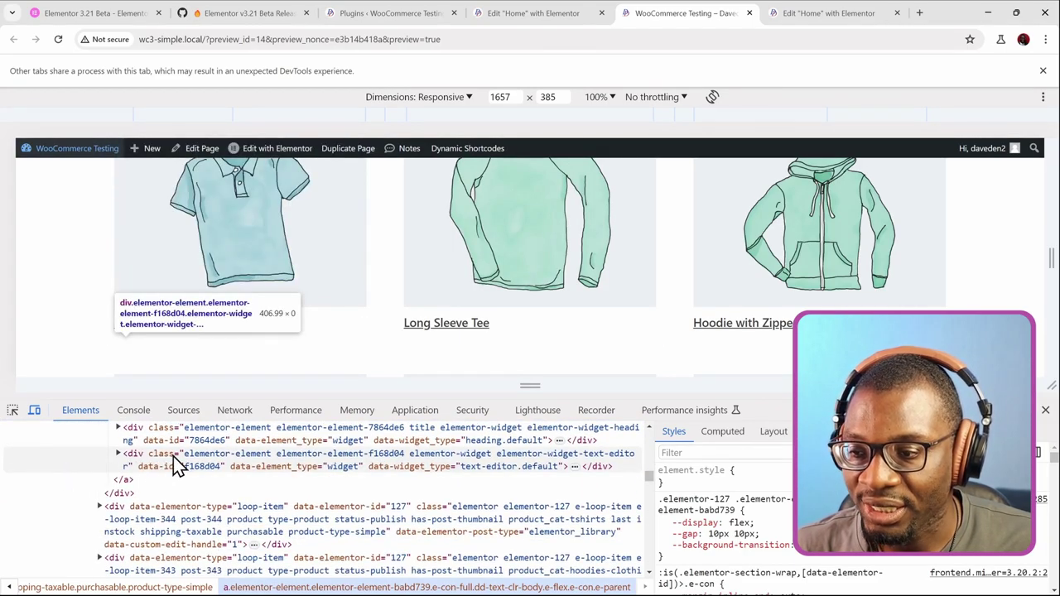
click(119, 455)
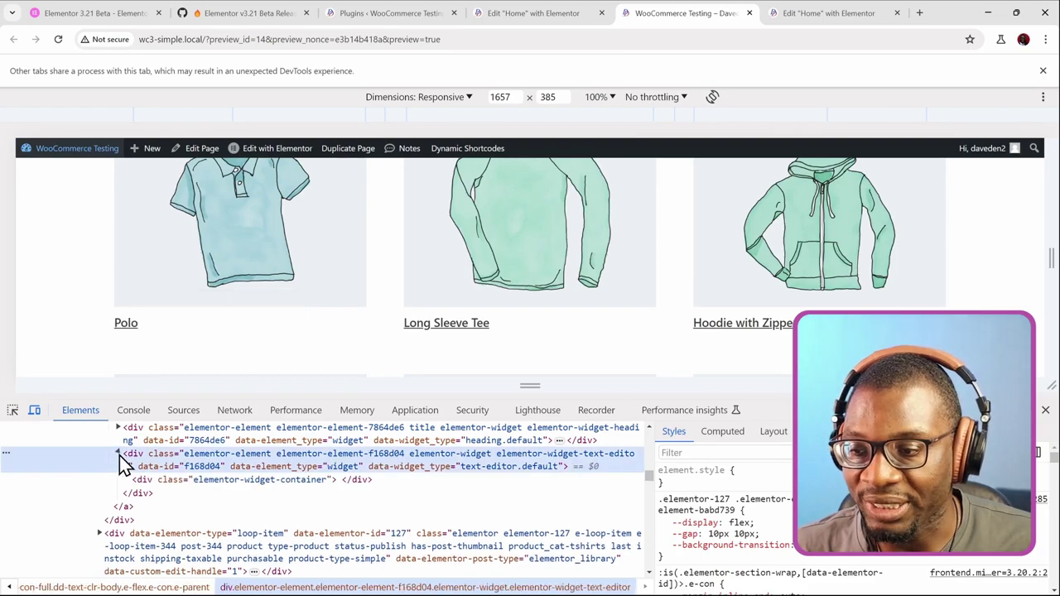
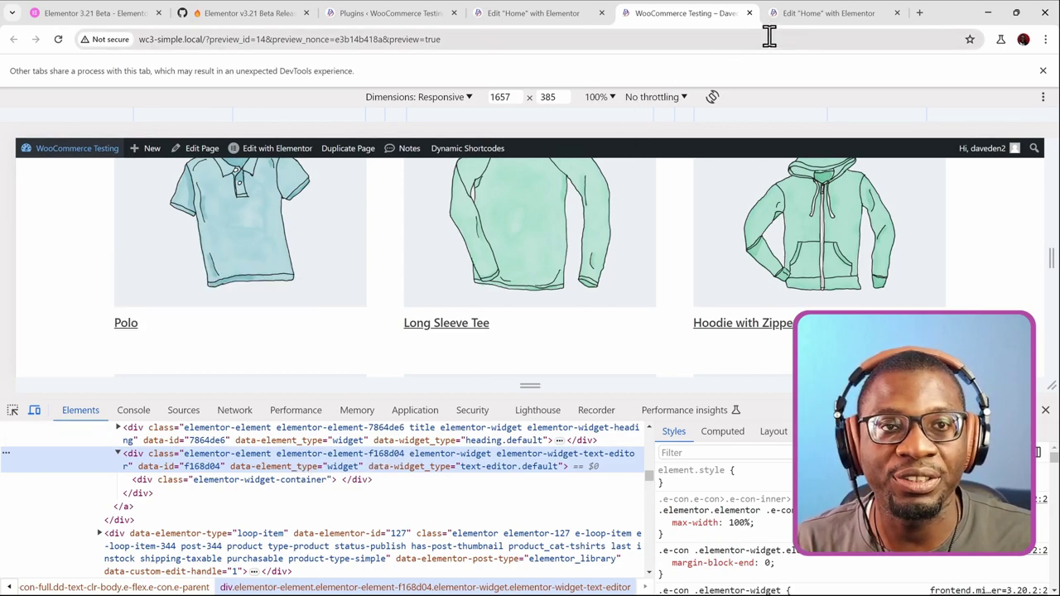
Preview the Elementor 3.21 Home page and inspect the markup of the T-Shirt with Logo's price
click(805, 15)
scroll(419, 298, down, 4)
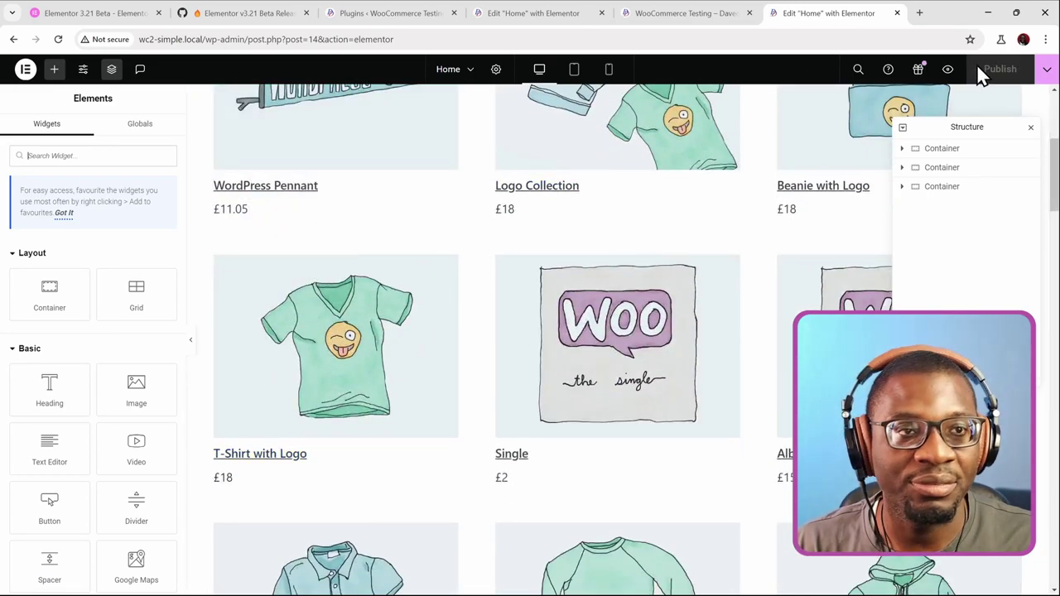
click(949, 71)
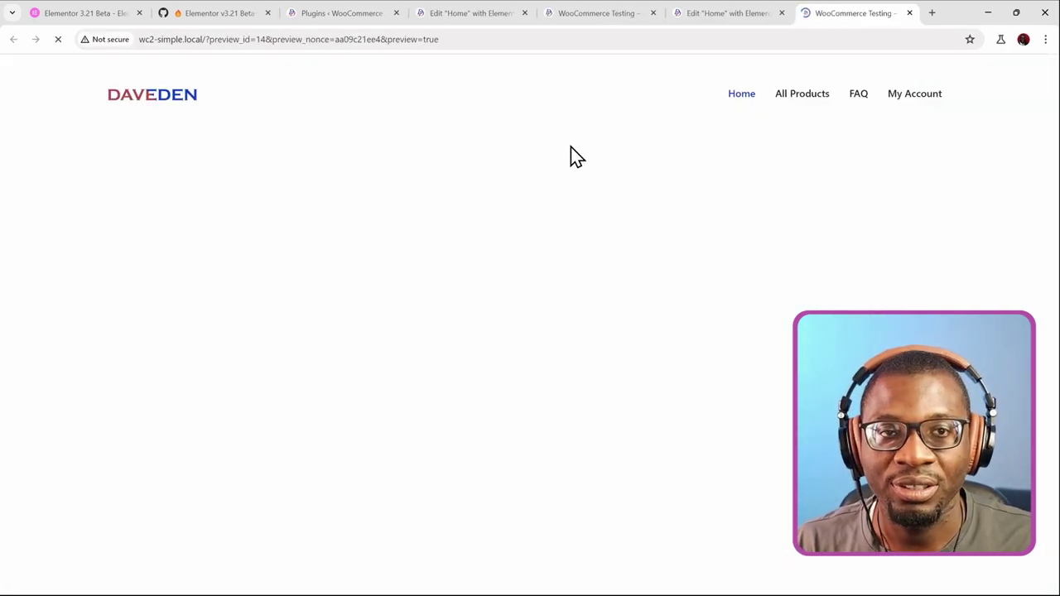
scroll(439, 209, down, 3)
scroll(439, 211, down, 8)
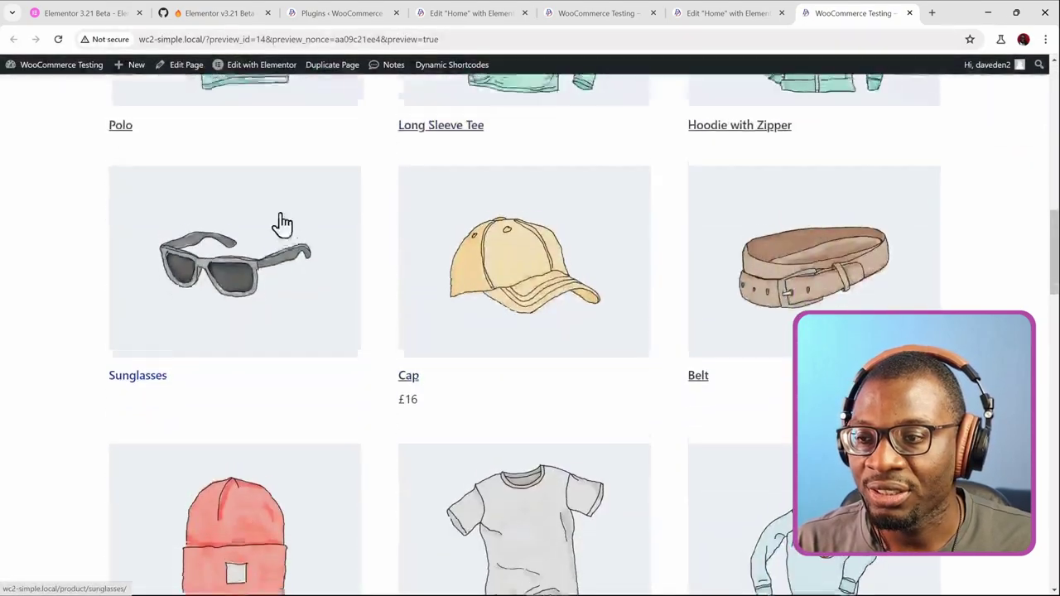
scroll(279, 224, up, 5)
right_click(118, 303)
click(162, 457)
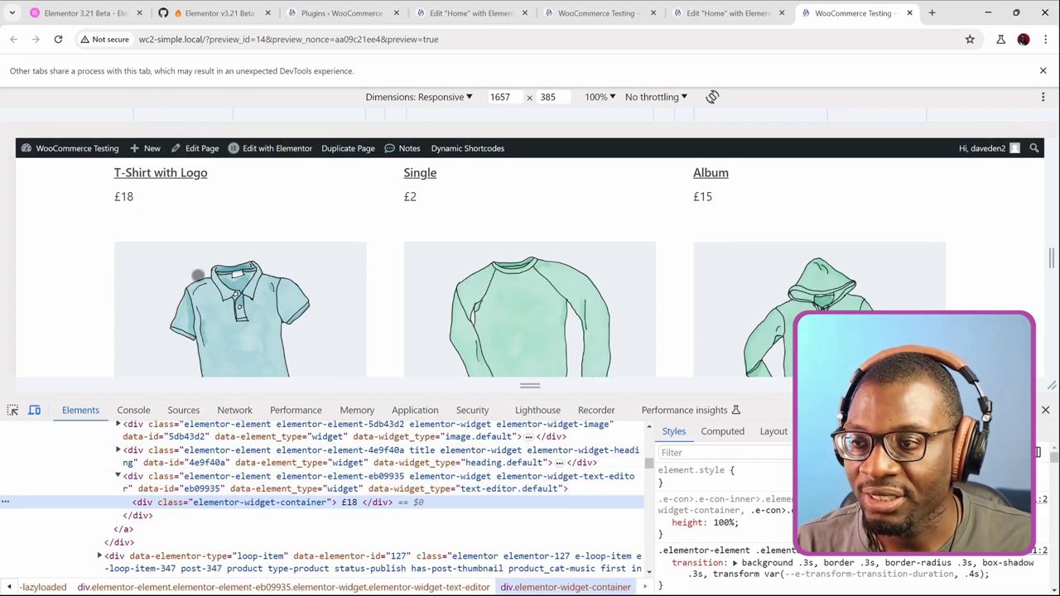
Inspect the Polo title in the Elementor 3.21 preview and collapse its heading markup to check for a price text widget
scroll(126, 248, down, 3)
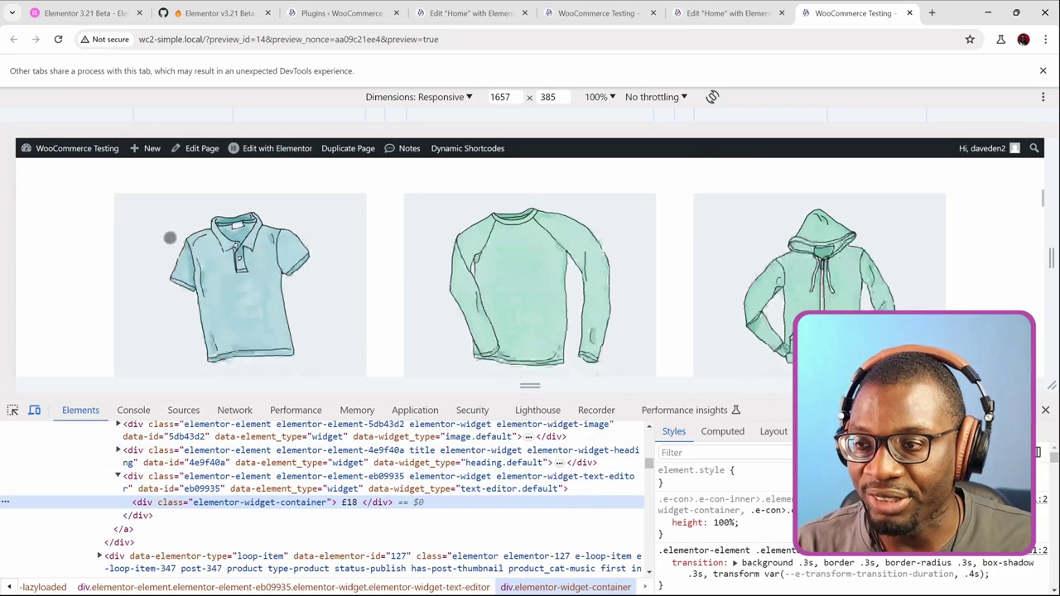
right_click(126, 261)
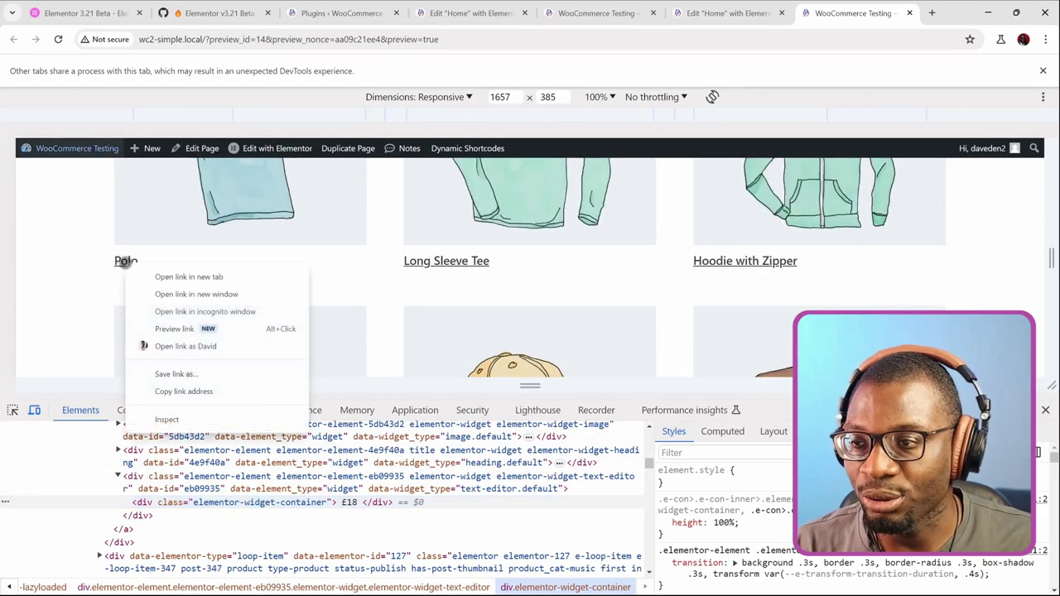
click(170, 424)
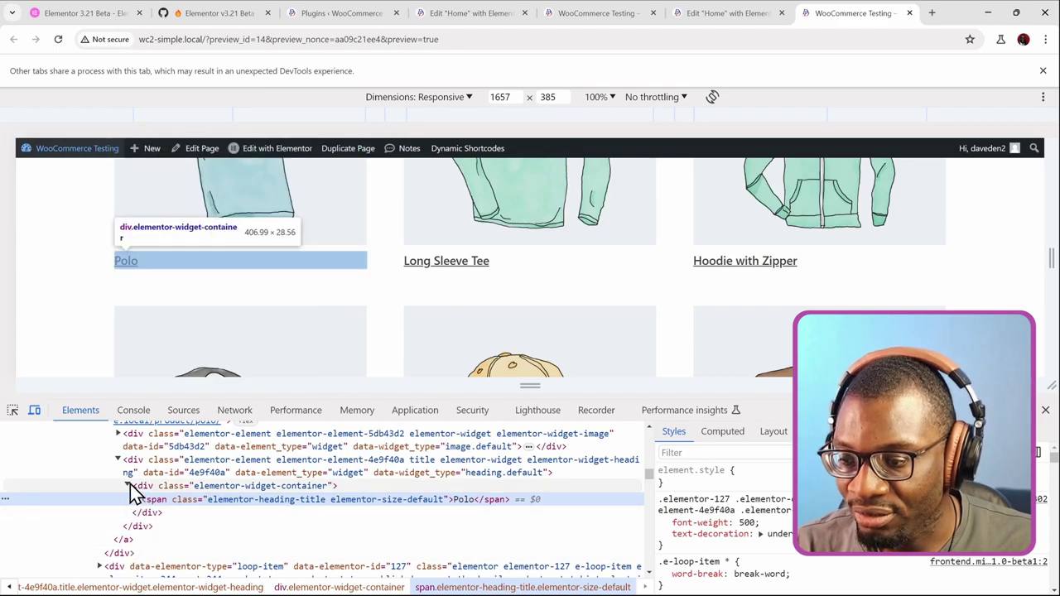
click(127, 486)
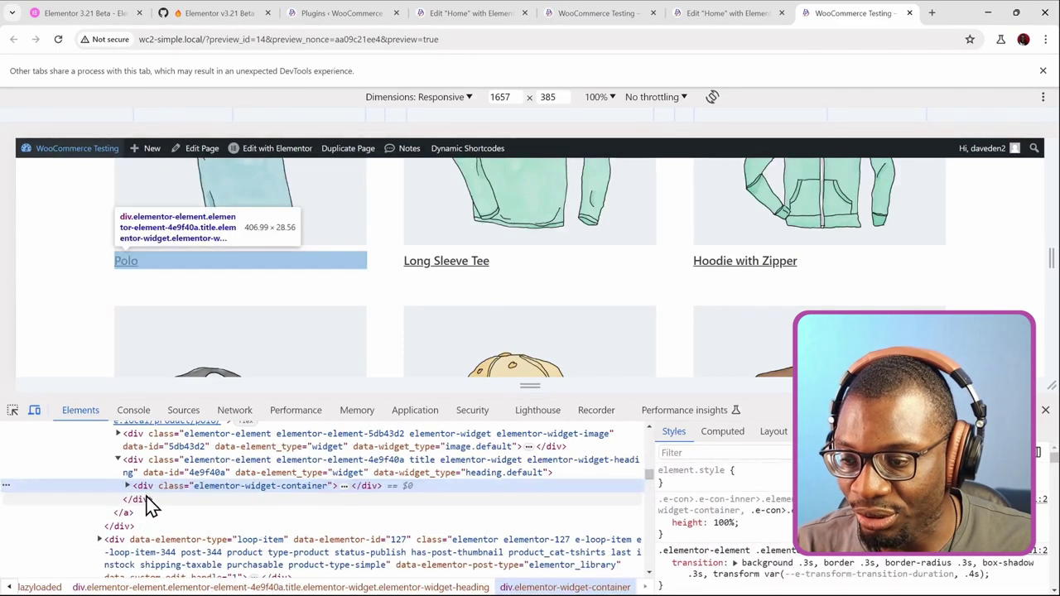
click(119, 460)
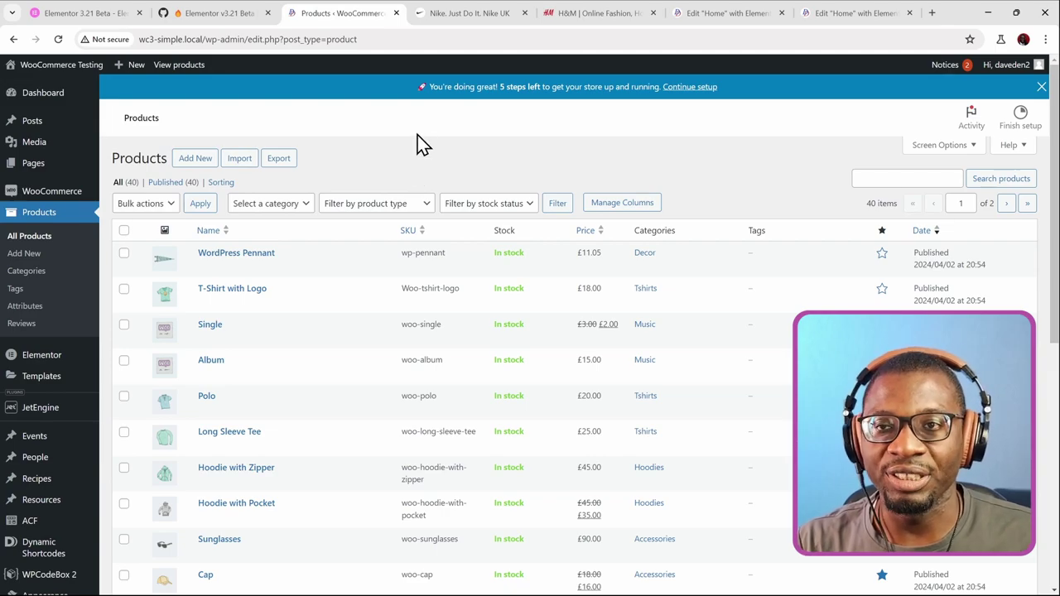
Examine how the Nike store presents product categories such as Air Max Dn, and open the H&M store page
click(454, 23)
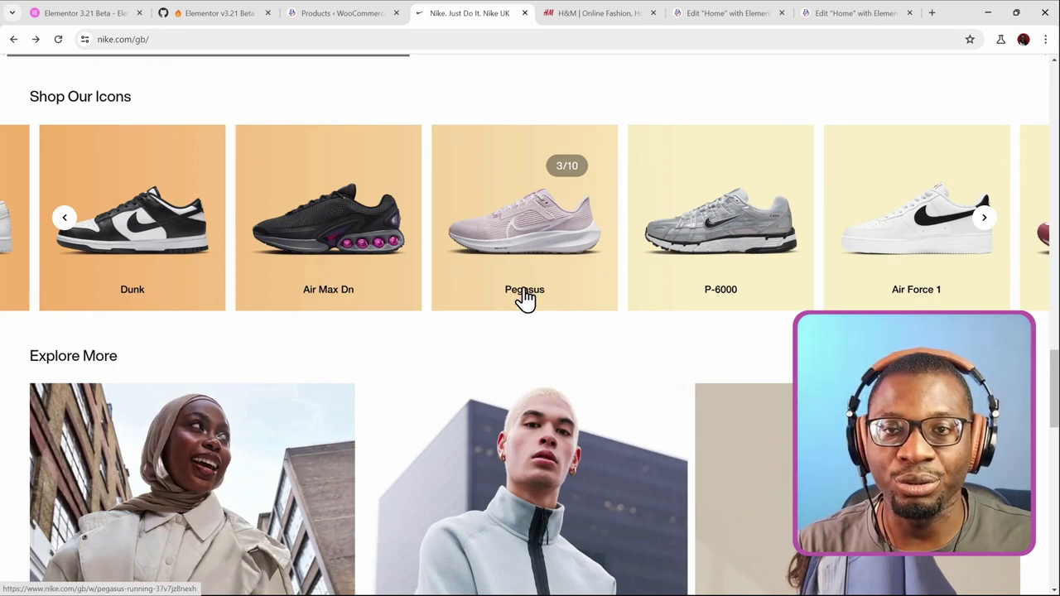
scroll(149, 184, up, 4)
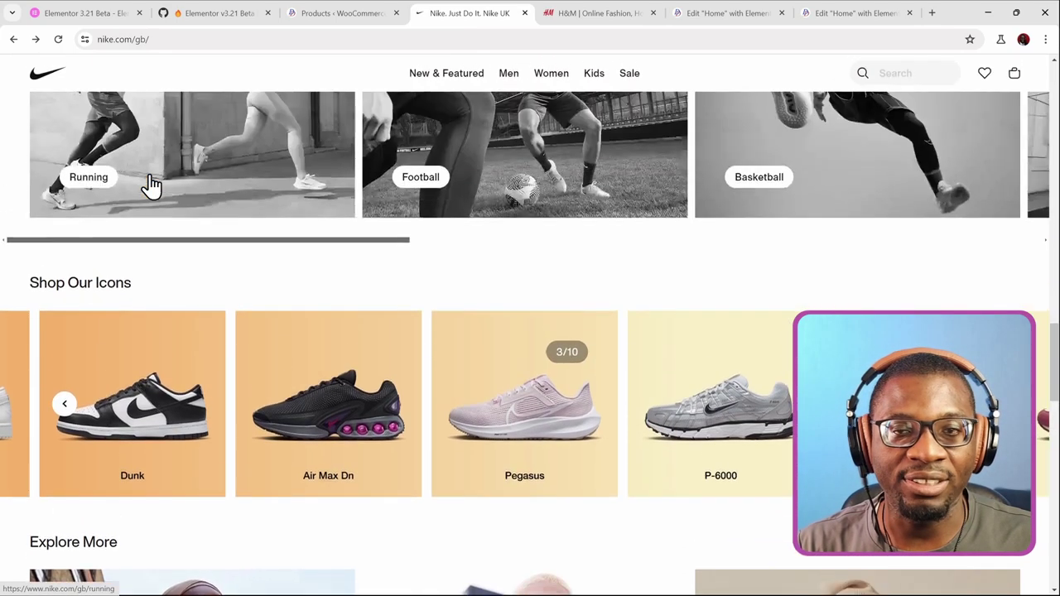
scroll(149, 184, down, 4)
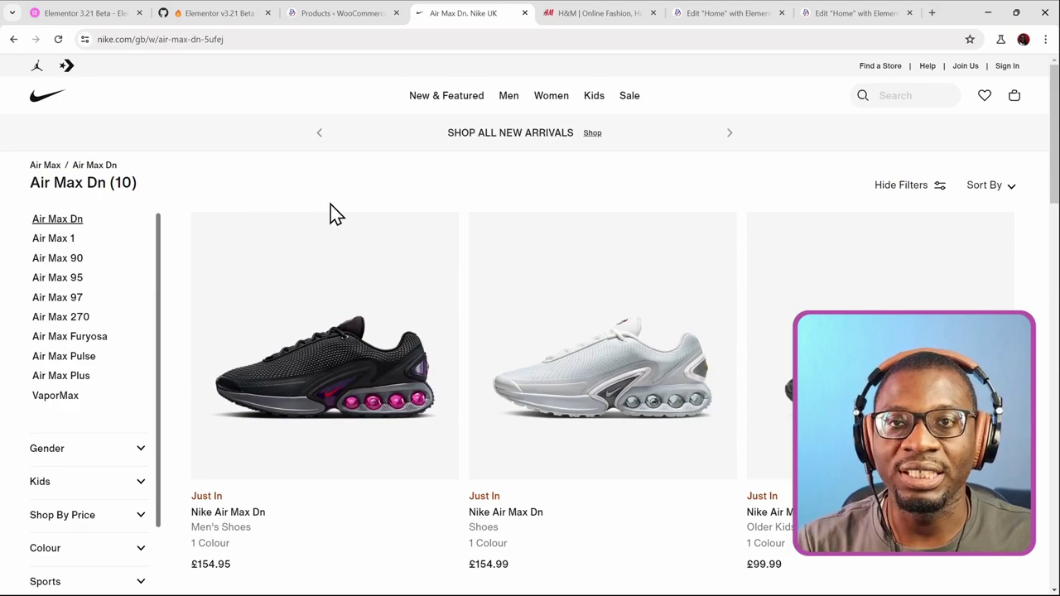
scroll(331, 213, down, 6)
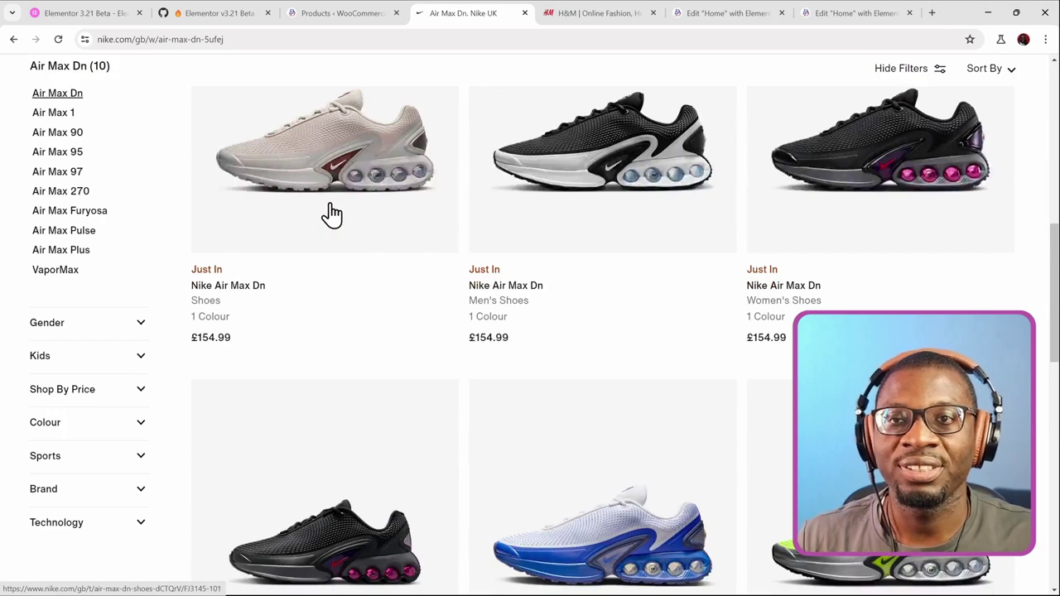
click(585, 13)
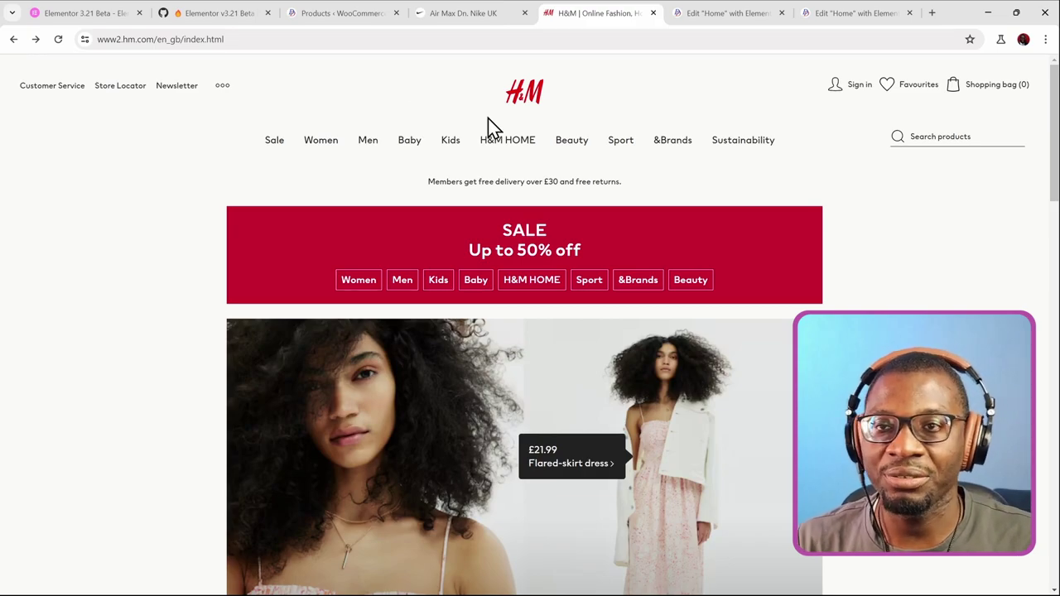
View the template type options of the Newest Products Loop Grid on the Elementor 3.20 (OLD) Home page
click(675, 18)
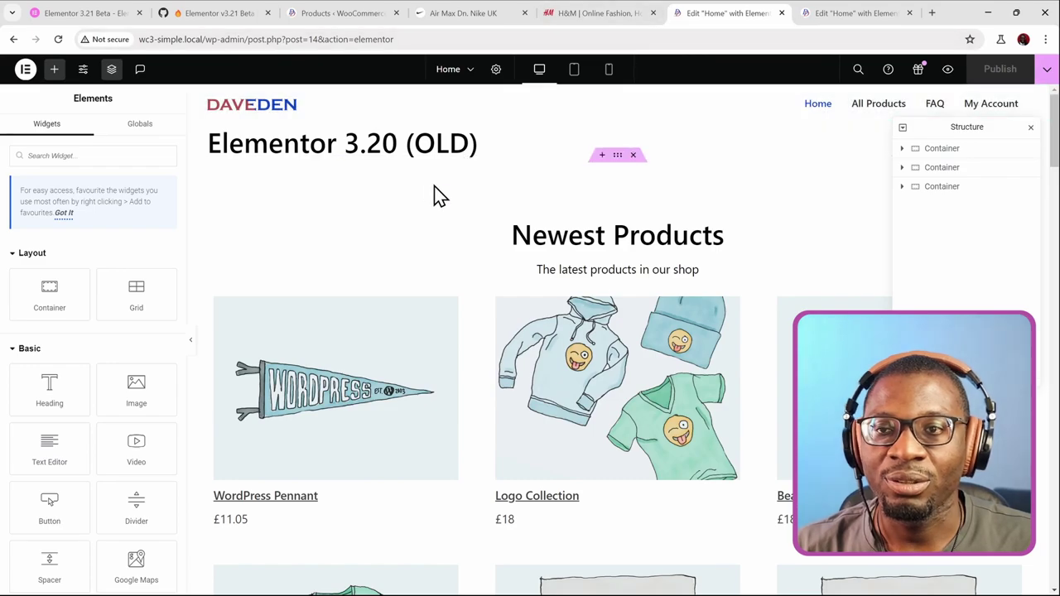
click(551, 360)
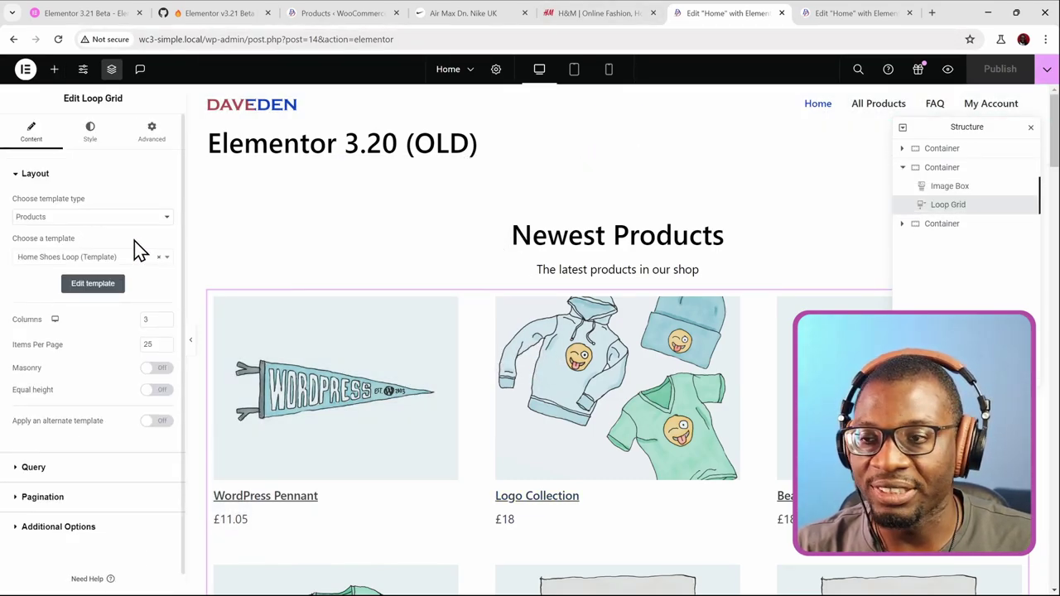
click(83, 220)
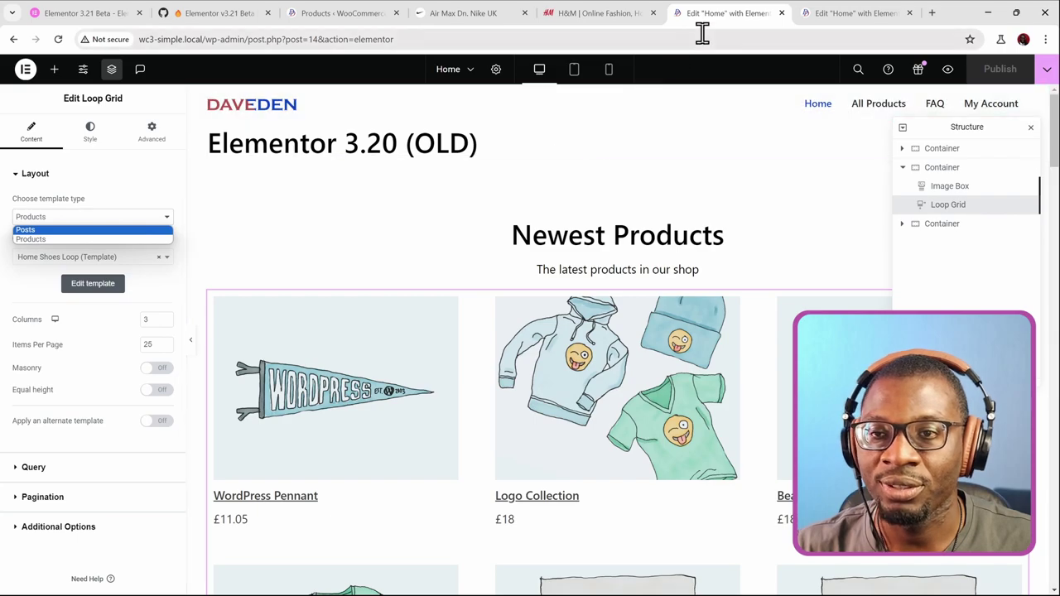
View the Newest Products Loop Grid's template type options on the Elementor 3.21 (NEW) Home page, and check the WooCommerce product categories list
click(842, 13)
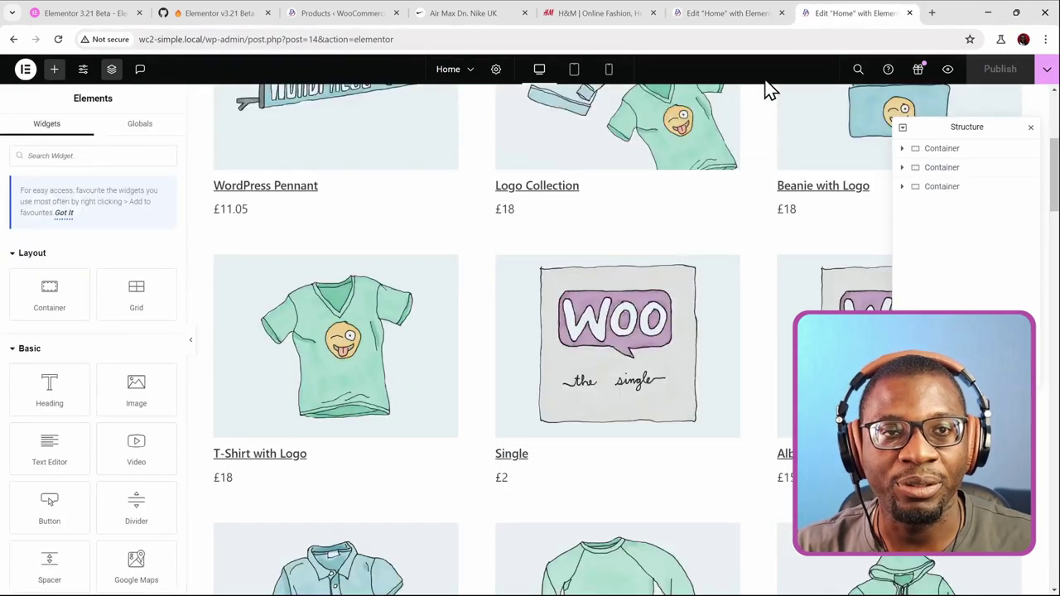
scroll(502, 189, up, 5)
scroll(550, 259, down, 1)
click(539, 301)
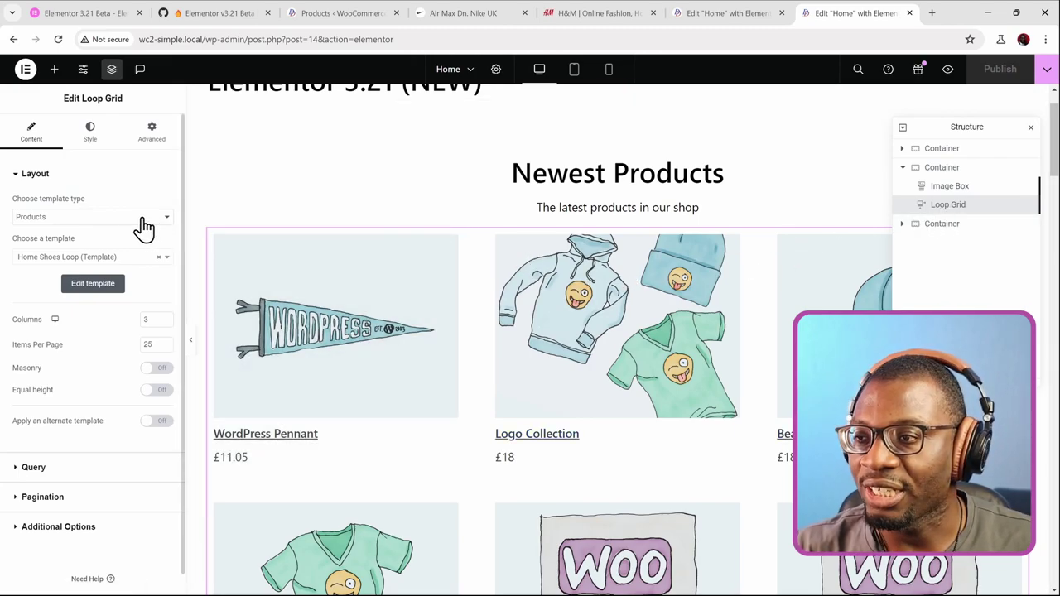
click(55, 219)
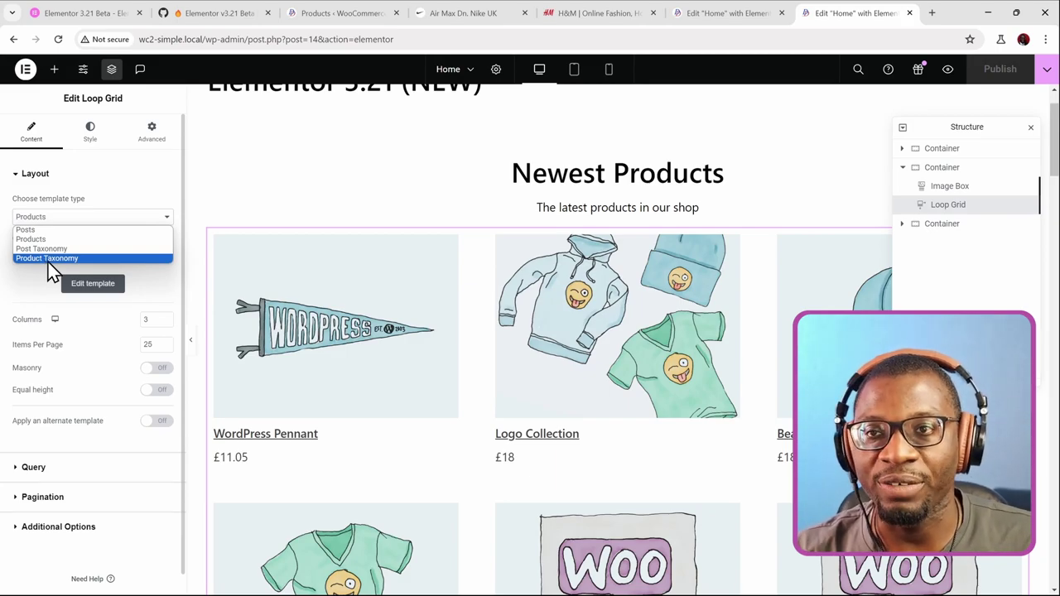
click(286, 17)
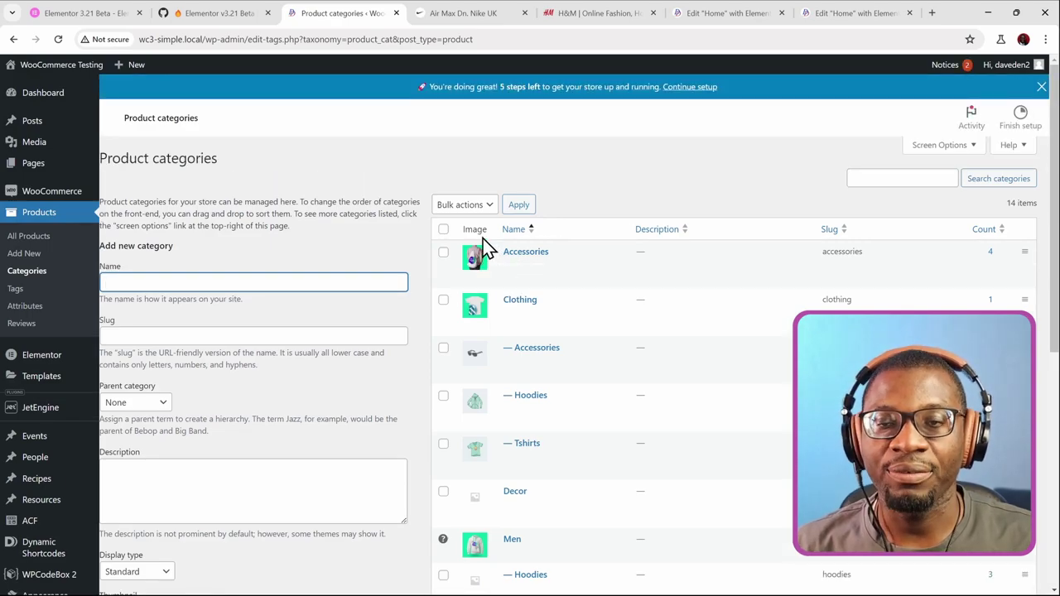
mouse_move(571, 252)
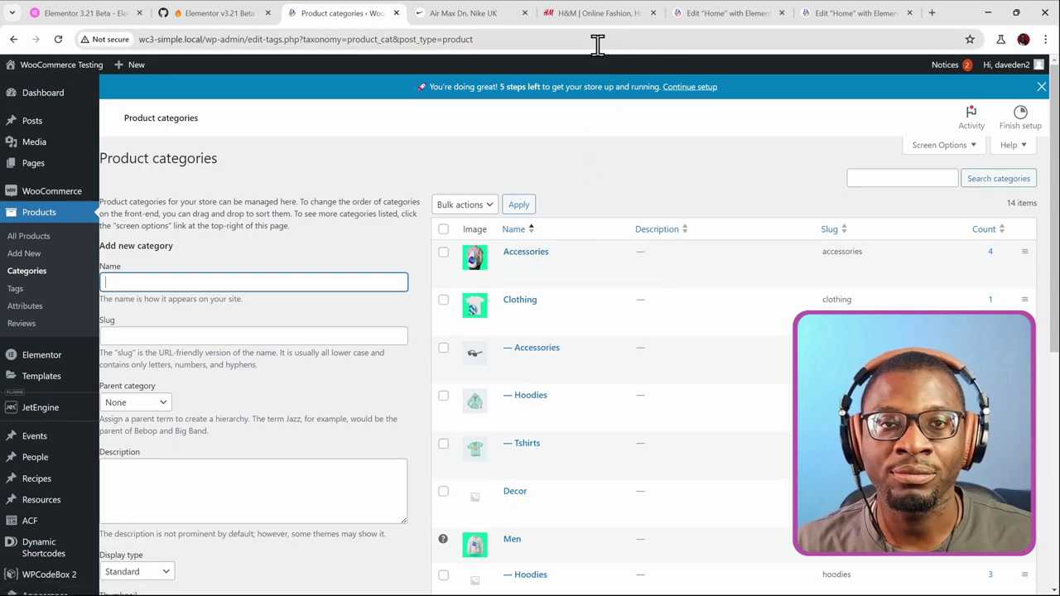
Set the Loop Grid's template type to Product Taxonomy on the Elementor 3.21 Home page and publish the page
click(837, 12)
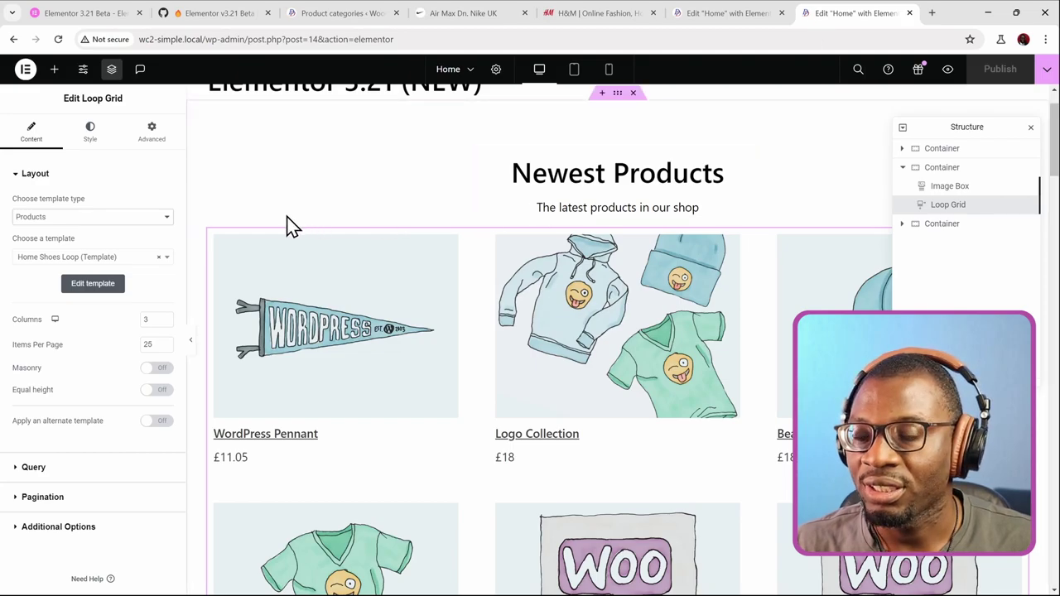
click(84, 219)
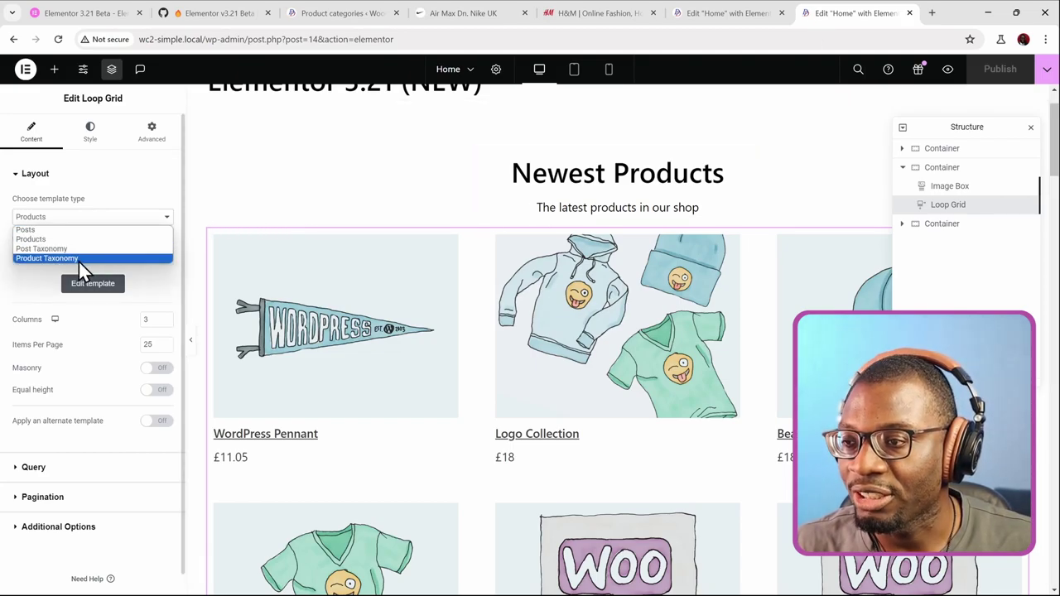
click(78, 259)
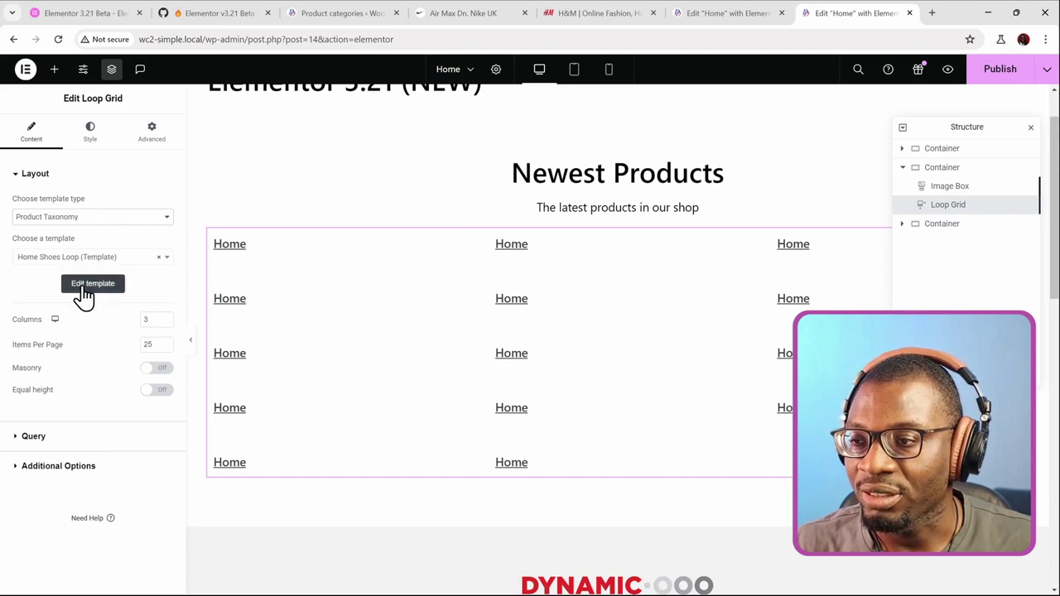
click(1007, 73)
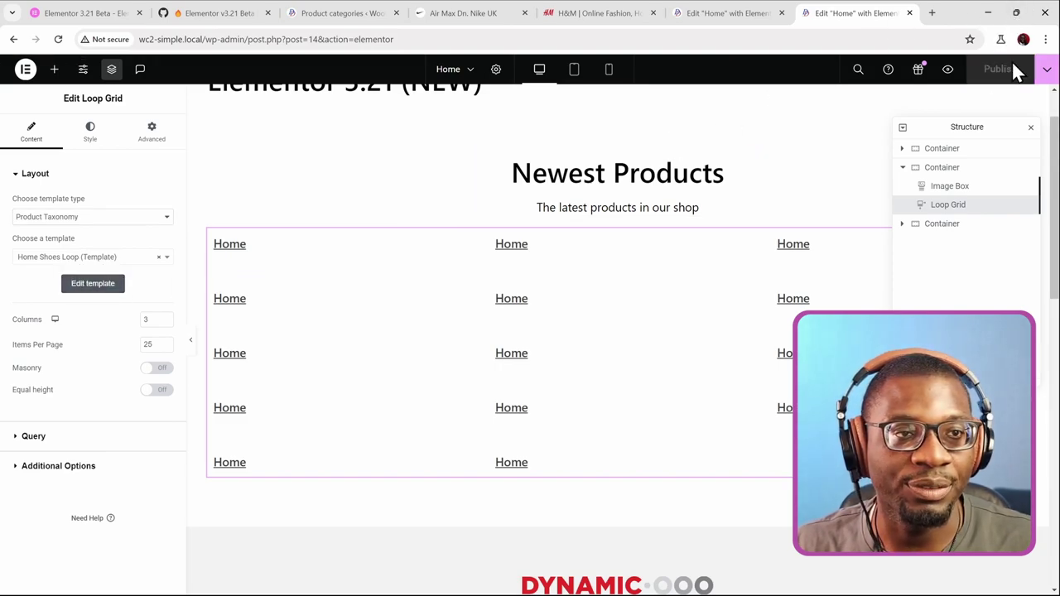
Remove the Home Shoes Loop template from the Loop Grid and create a new loop template, saving the page changes
click(159, 257)
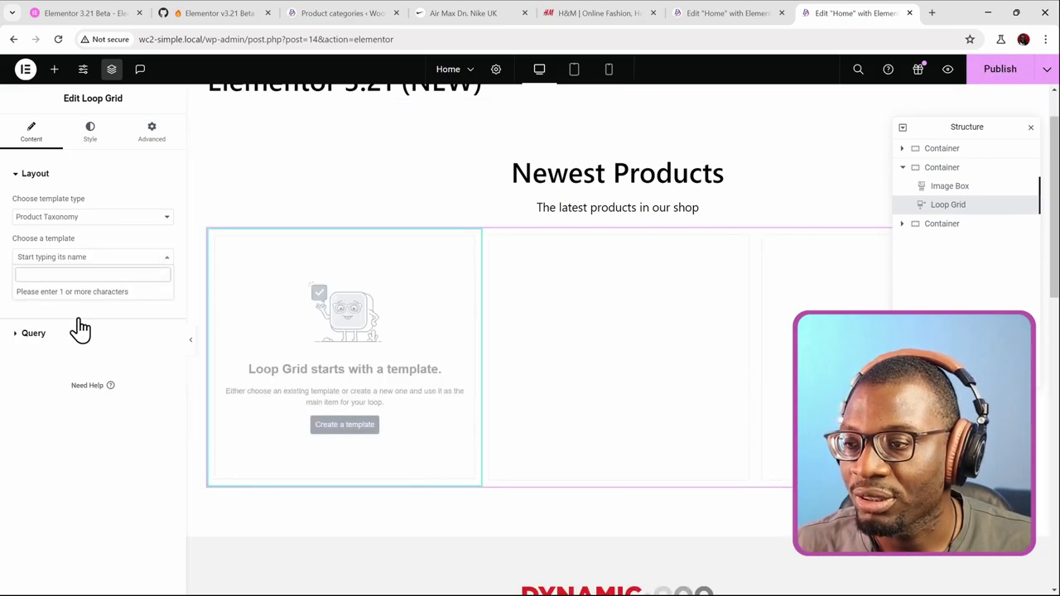
click(128, 397)
click(92, 286)
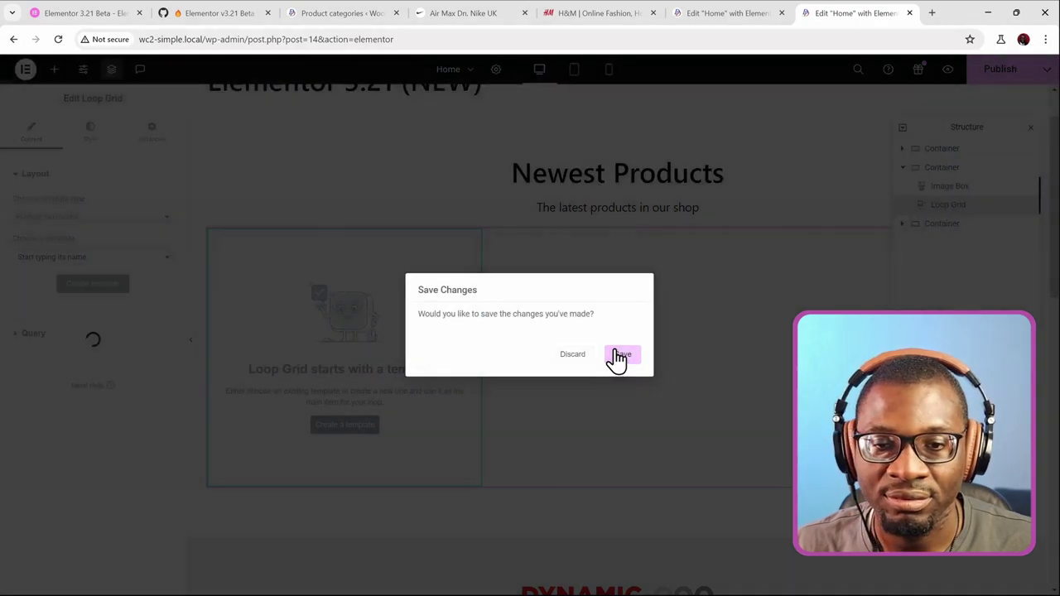
click(619, 359)
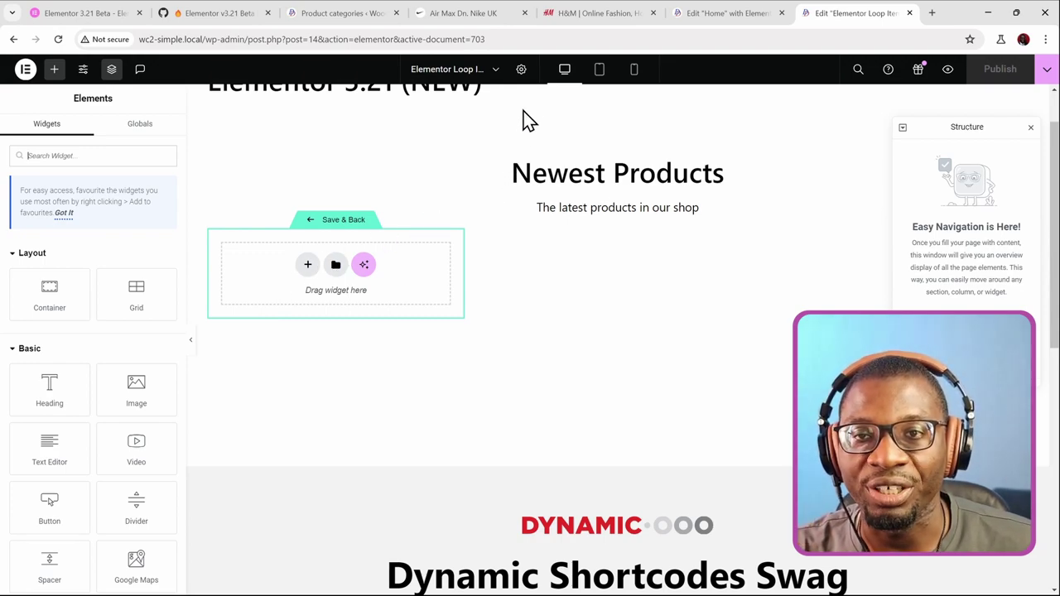
Check the loop item's query source type and preview settings
click(521, 70)
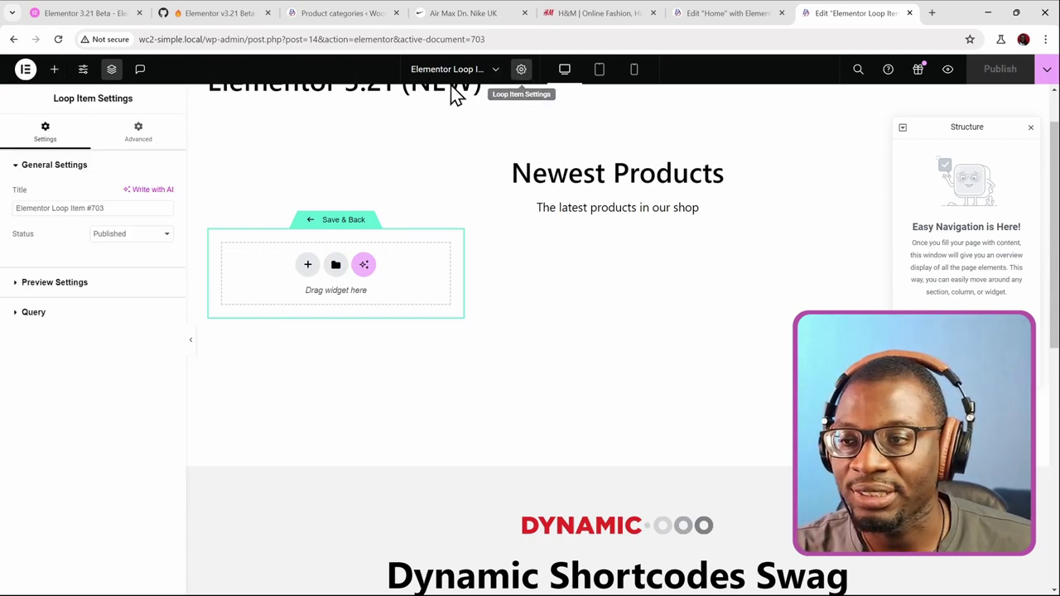
click(58, 313)
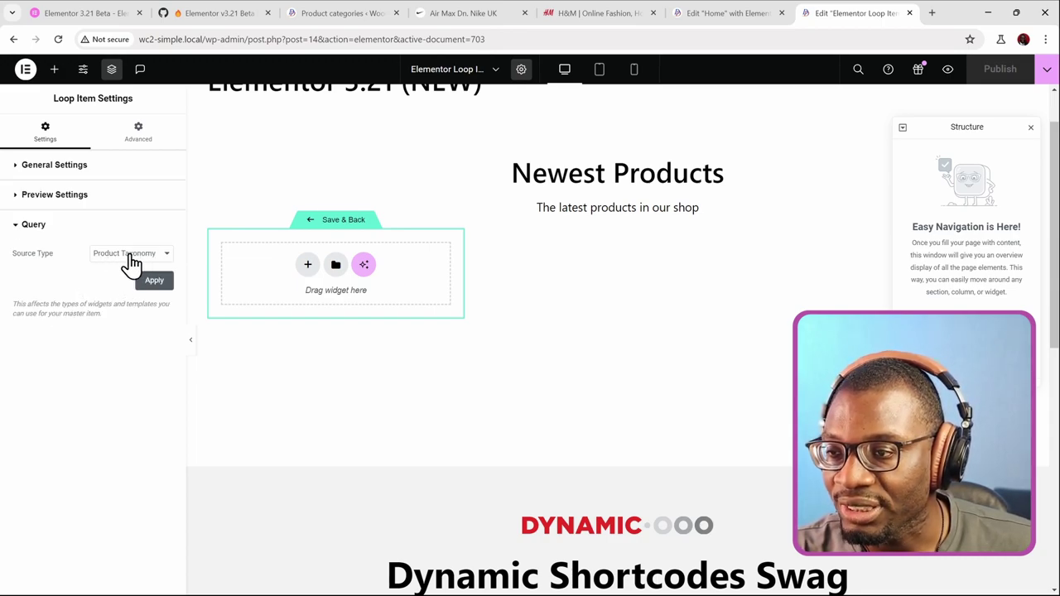
click(33, 199)
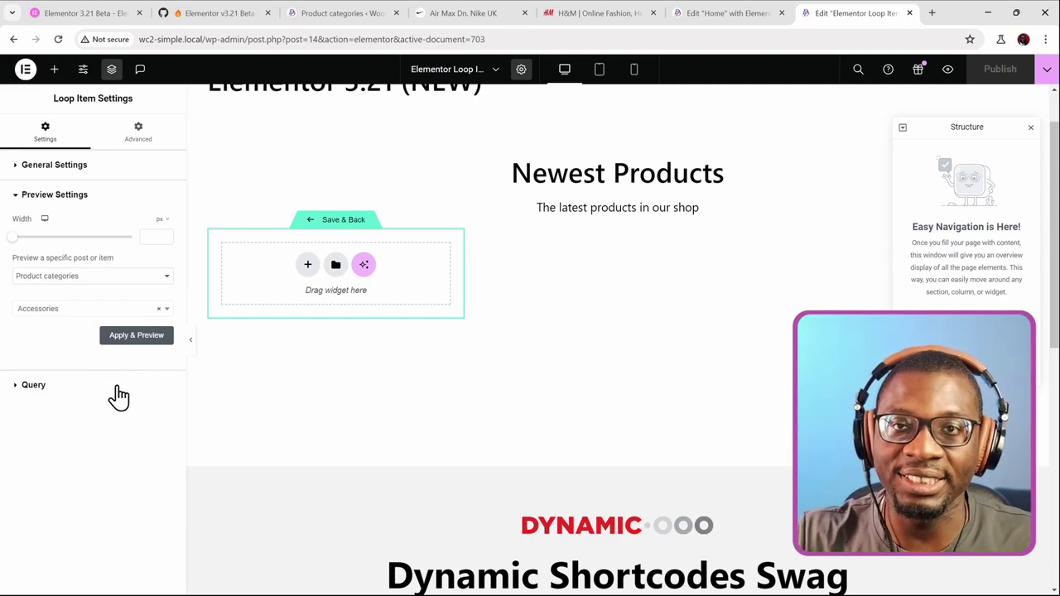
Add a single-column flexbox container to the loop item and set its content width to Full Width
click(308, 272)
click(301, 323)
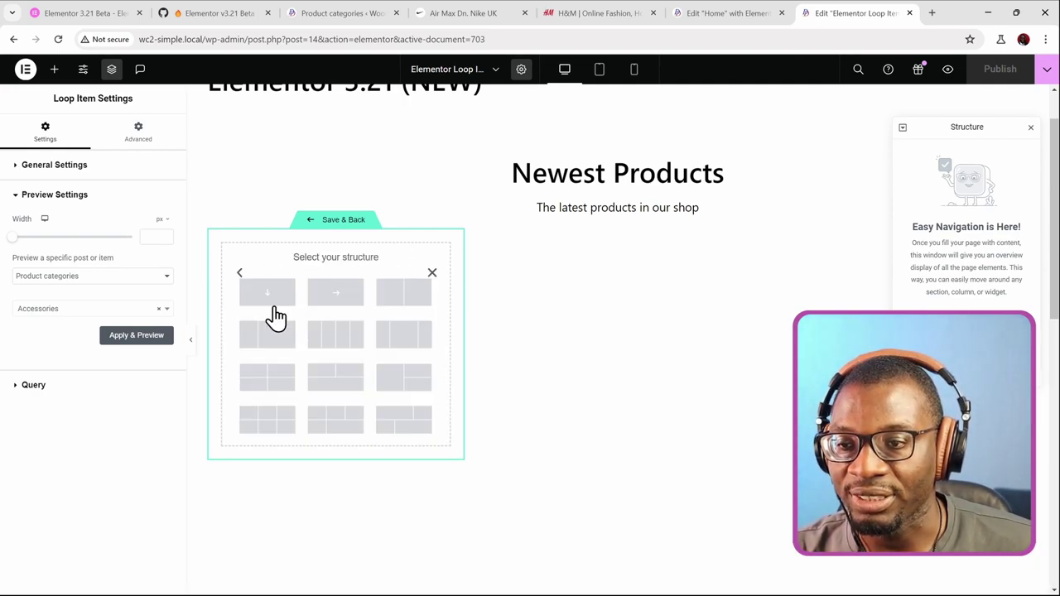
click(266, 295)
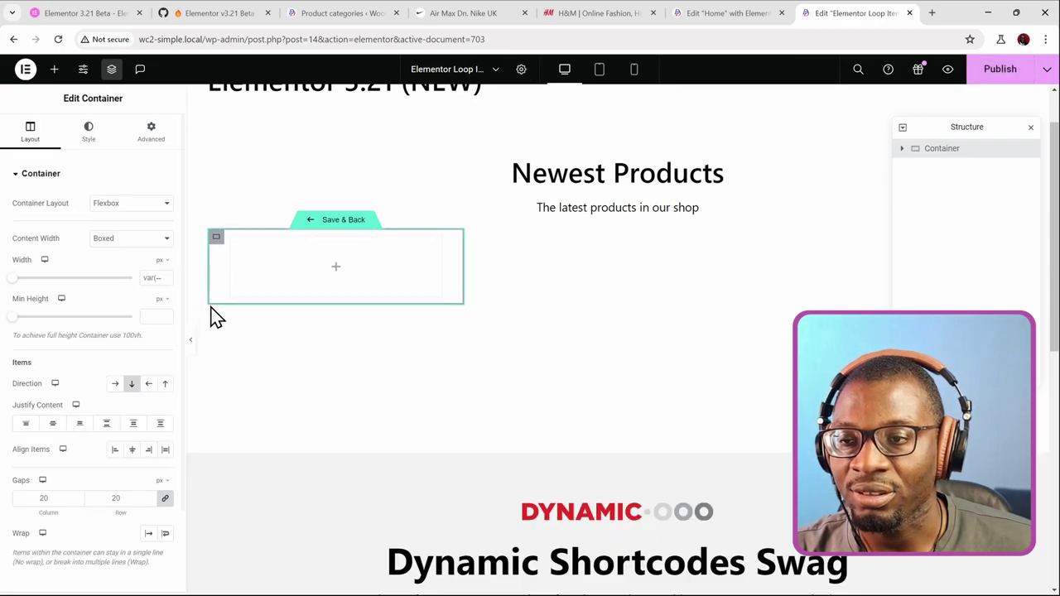
click(131, 239)
click(142, 261)
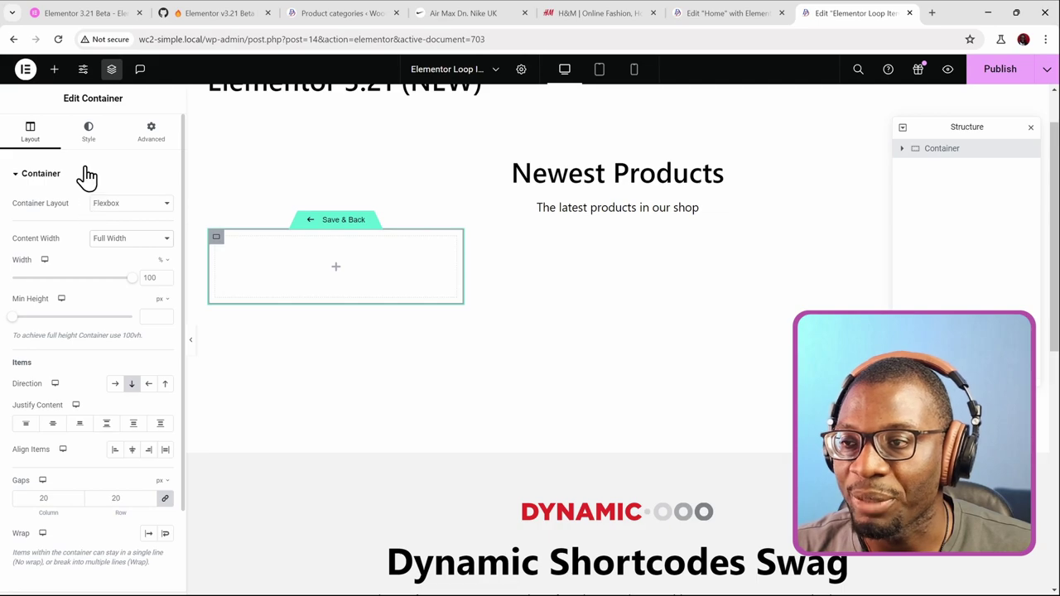
Try an Archive Title widget with Include Context turned off in the container, and delete the widget again
click(54, 68)
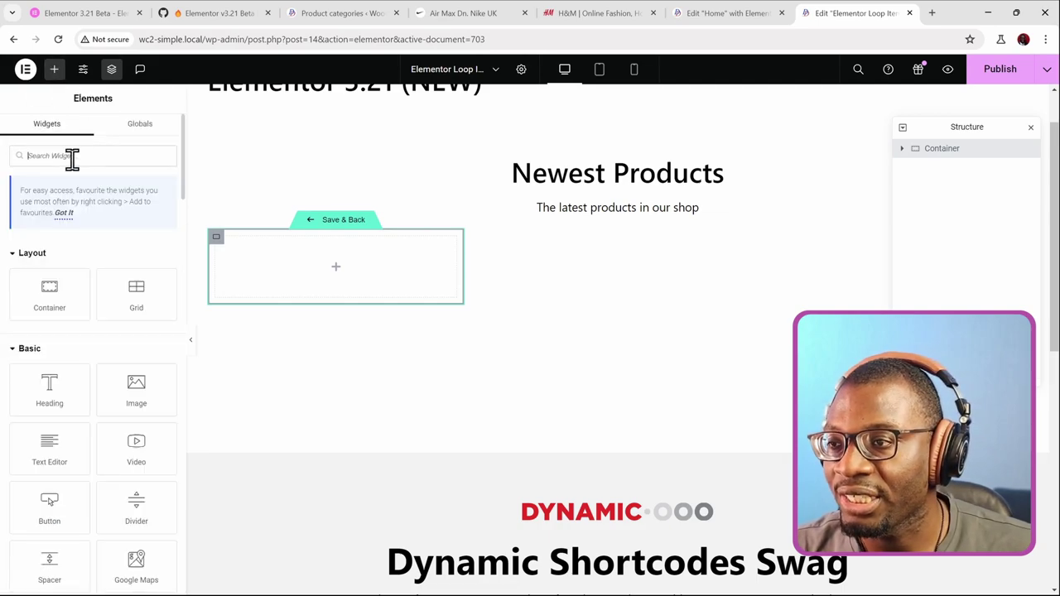
text(archive)
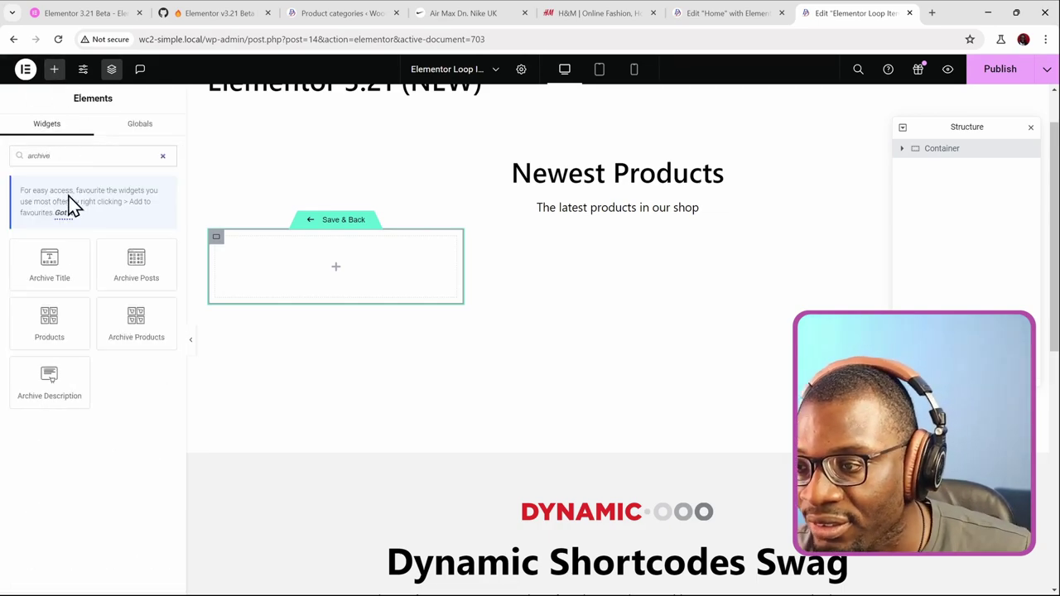
drag(50, 260, 332, 271)
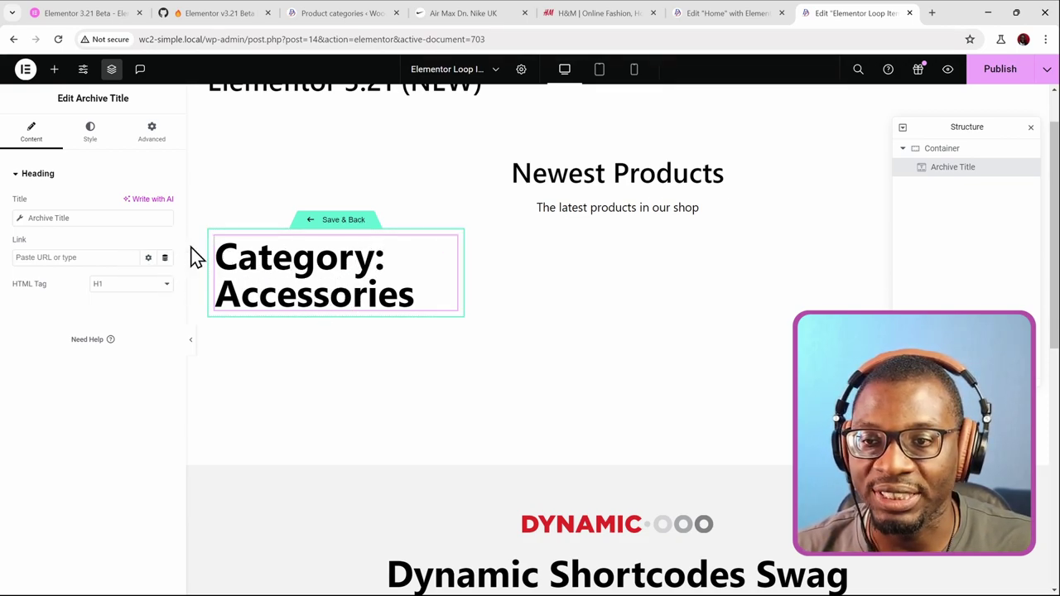
click(35, 219)
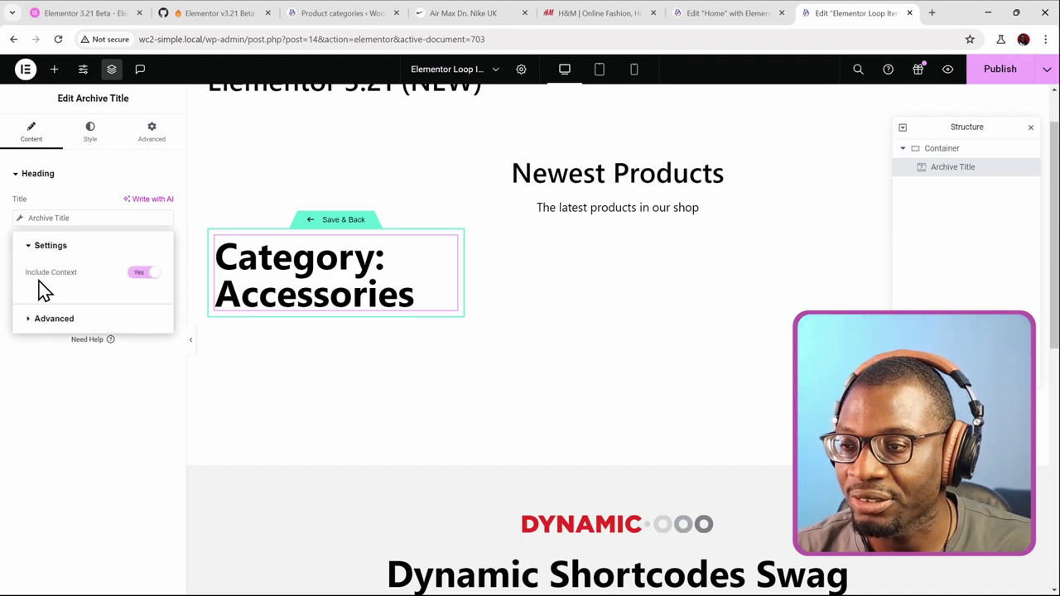
click(144, 272)
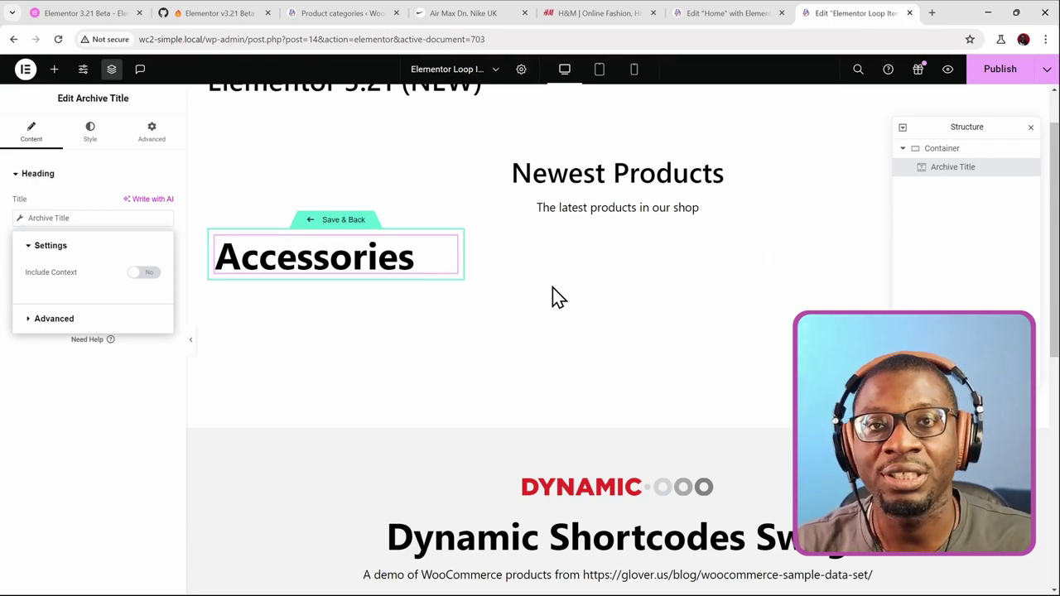
right_click(414, 258)
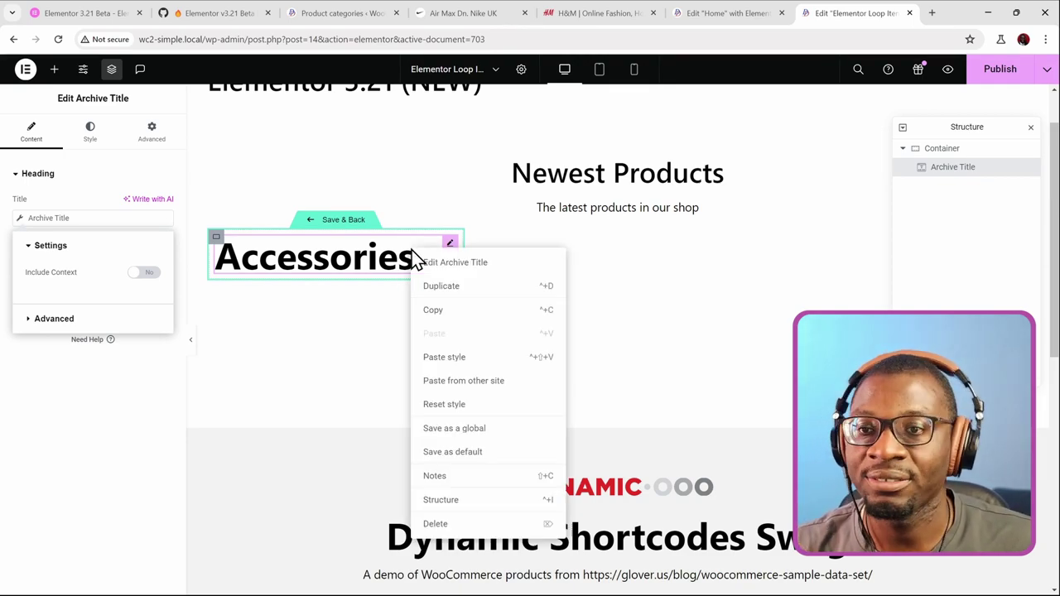
click(436, 524)
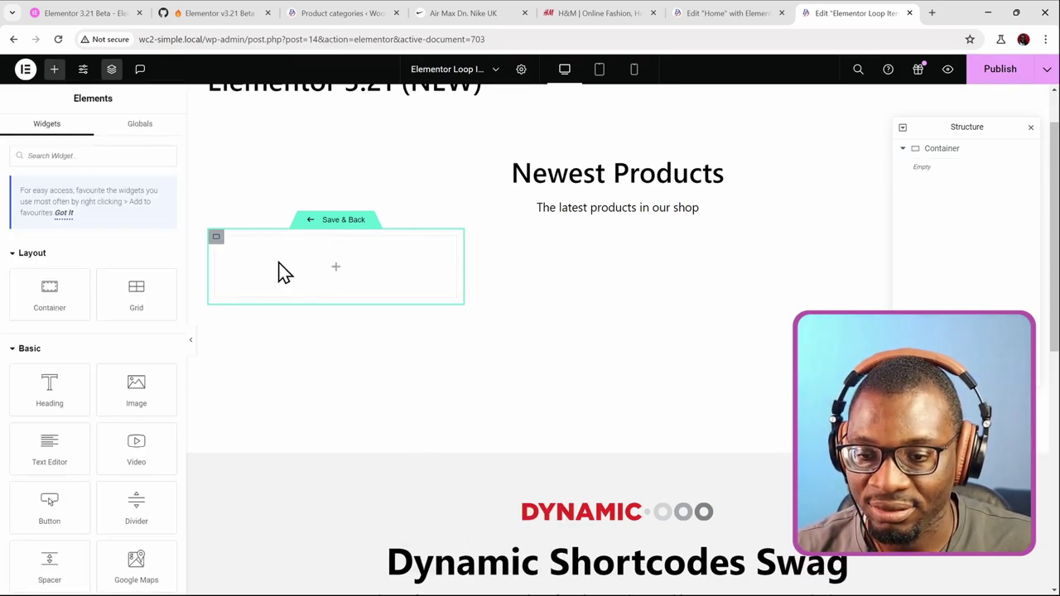
Add a Heading widget with the dynamic Archive Title, turn off Include Context, and set its HTML tag to H3
drag(57, 392, 280, 274)
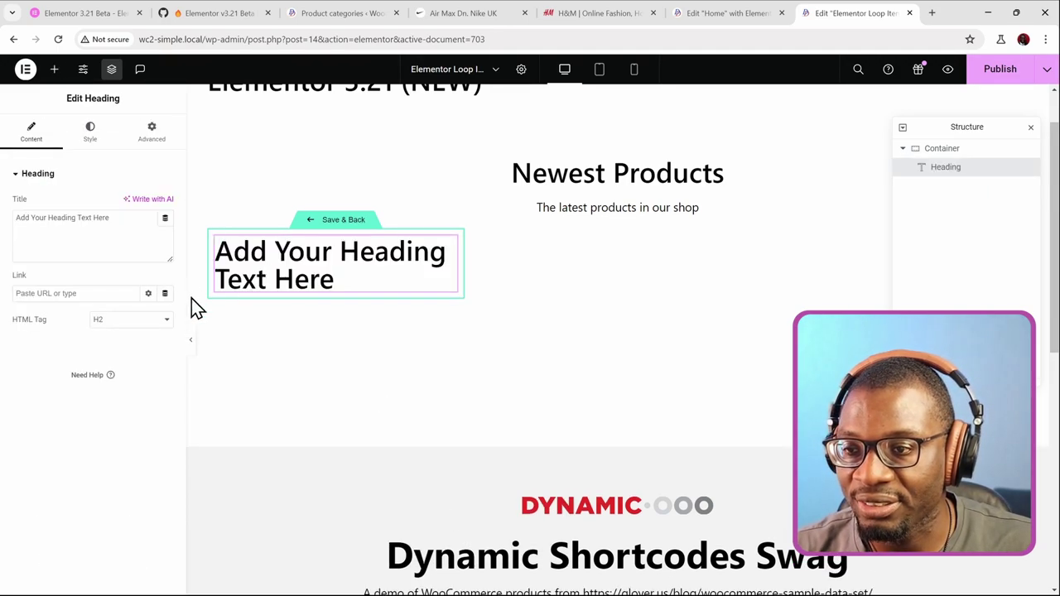
click(166, 224)
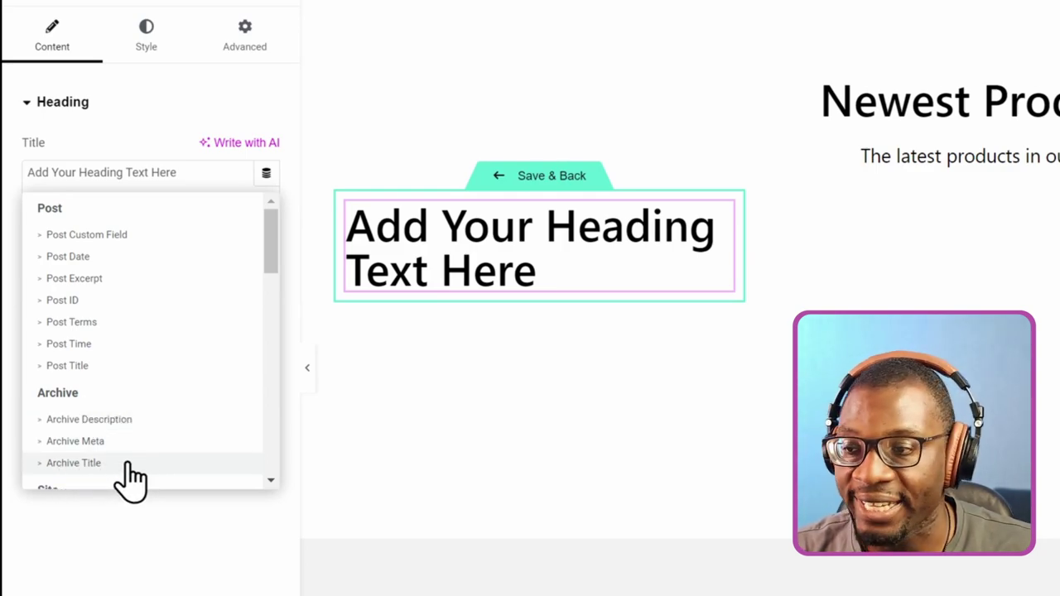
click(83, 463)
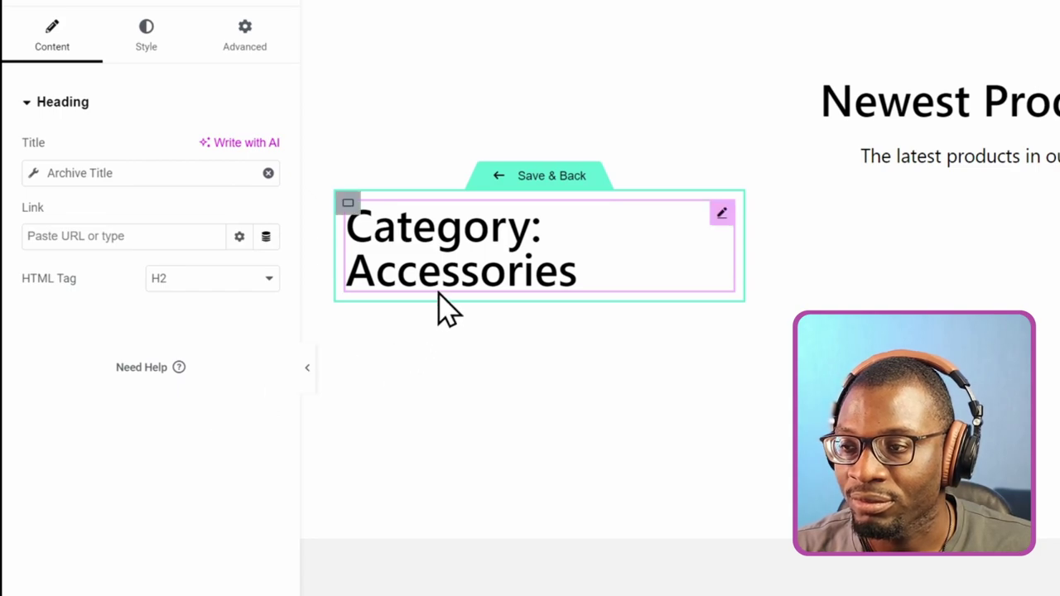
click(33, 173)
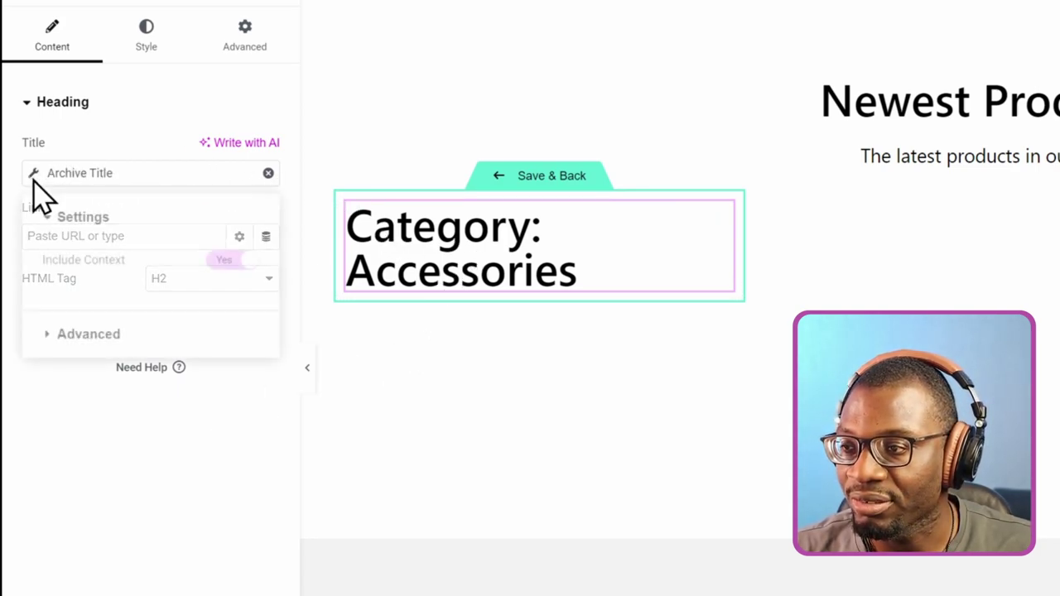
click(225, 259)
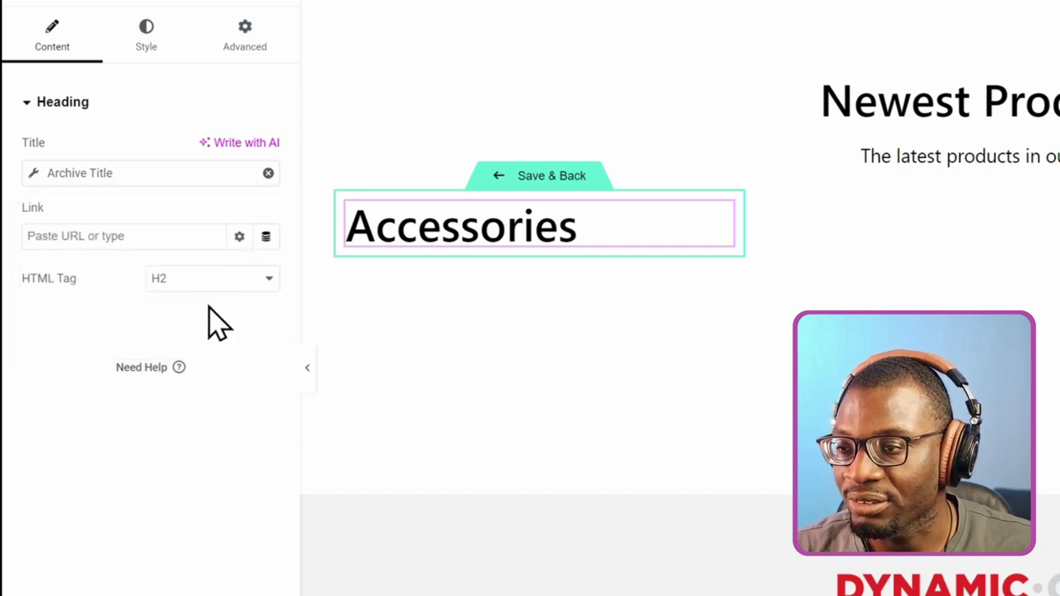
click(166, 280)
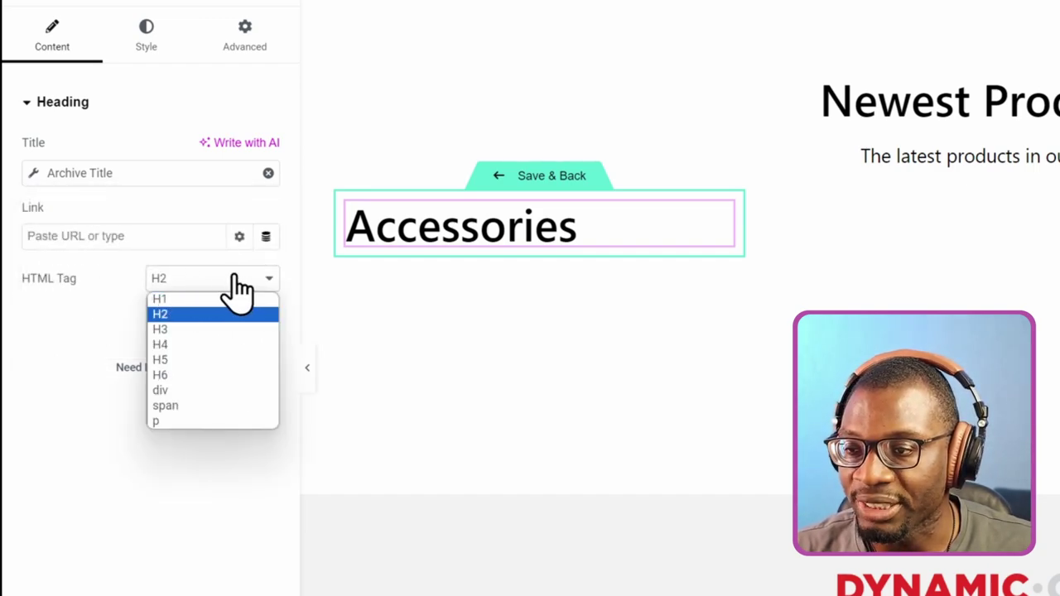
click(233, 330)
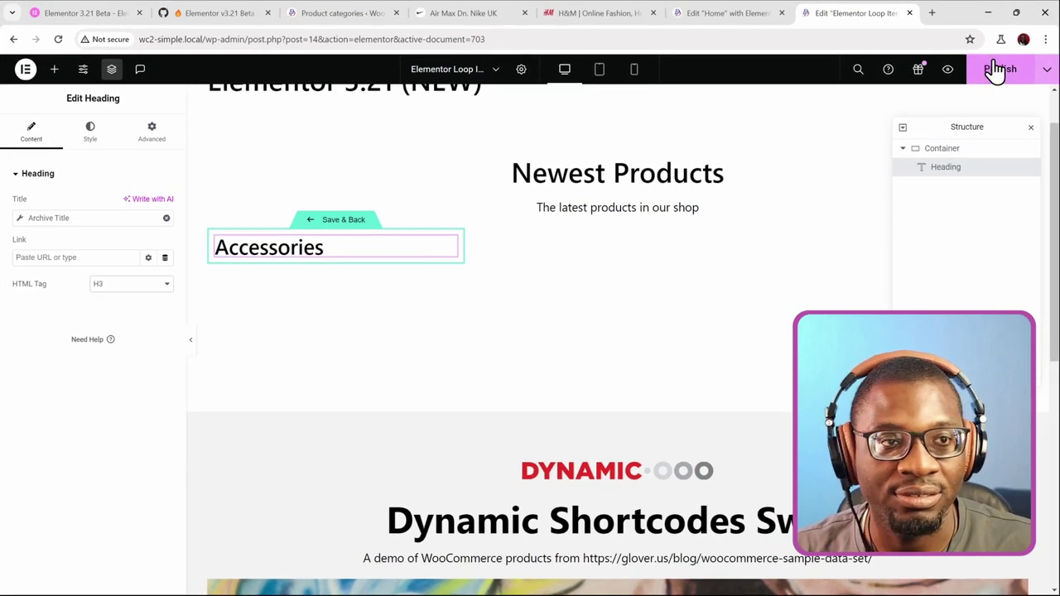
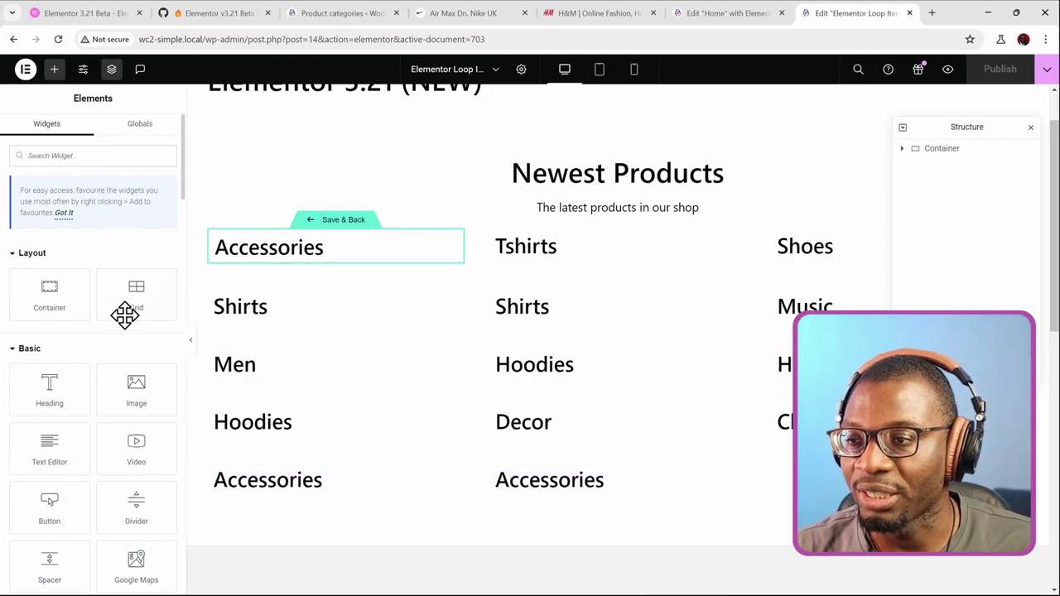
Add an Image widget above the heading, set its source to the dynamic Category Image, and publish the loop item
drag(135, 389, 303, 245)
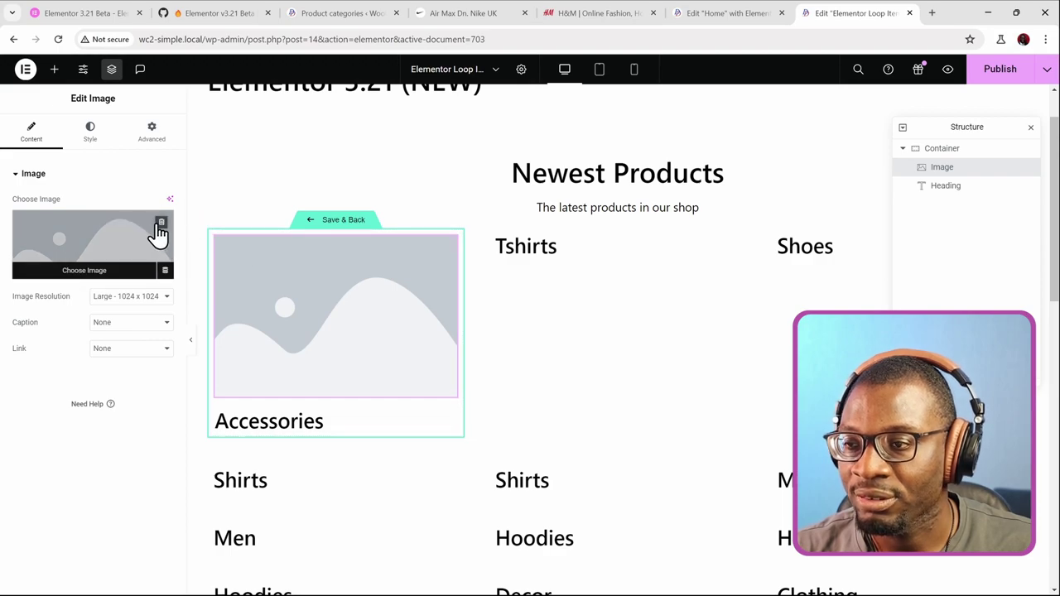
click(166, 274)
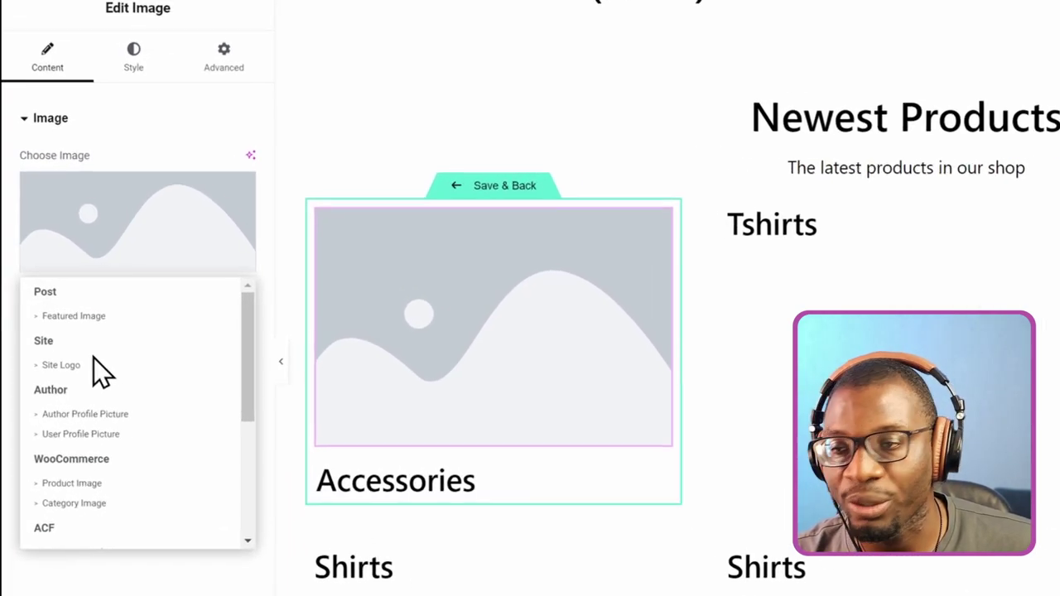
scroll(93, 359, down, 2)
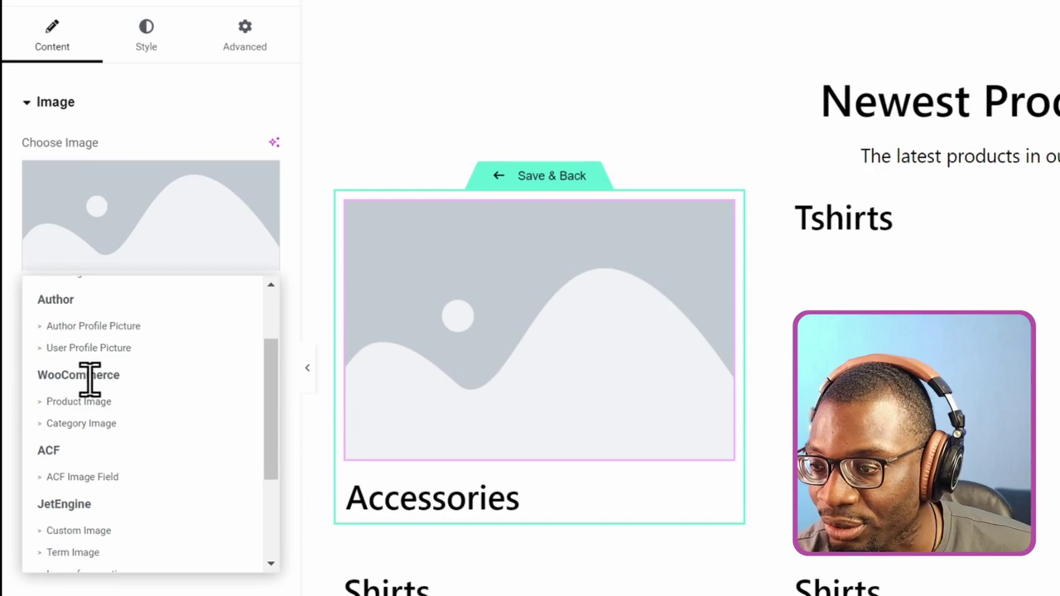
click(108, 429)
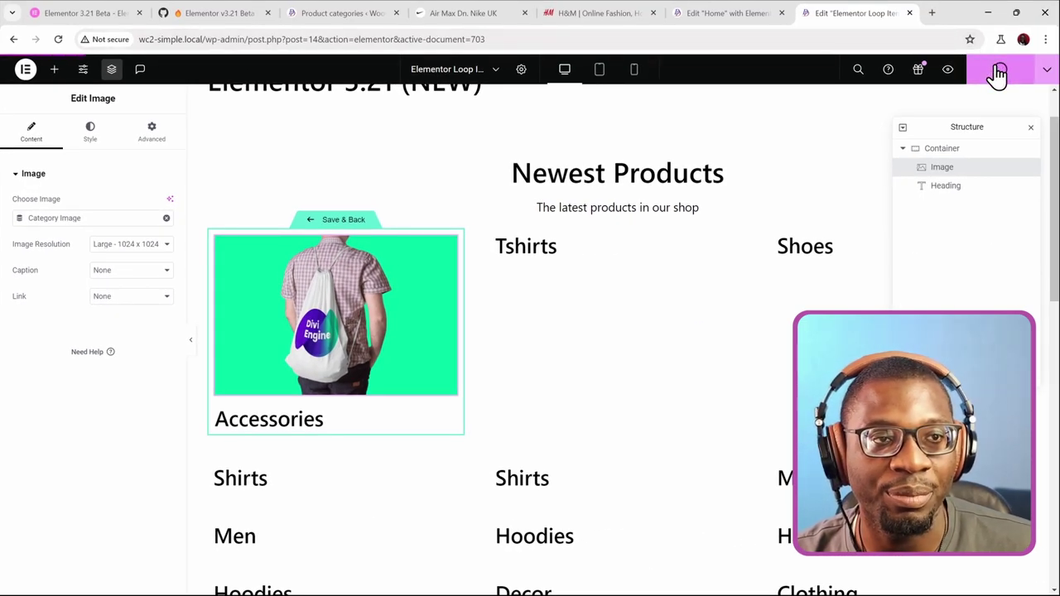
click(998, 73)
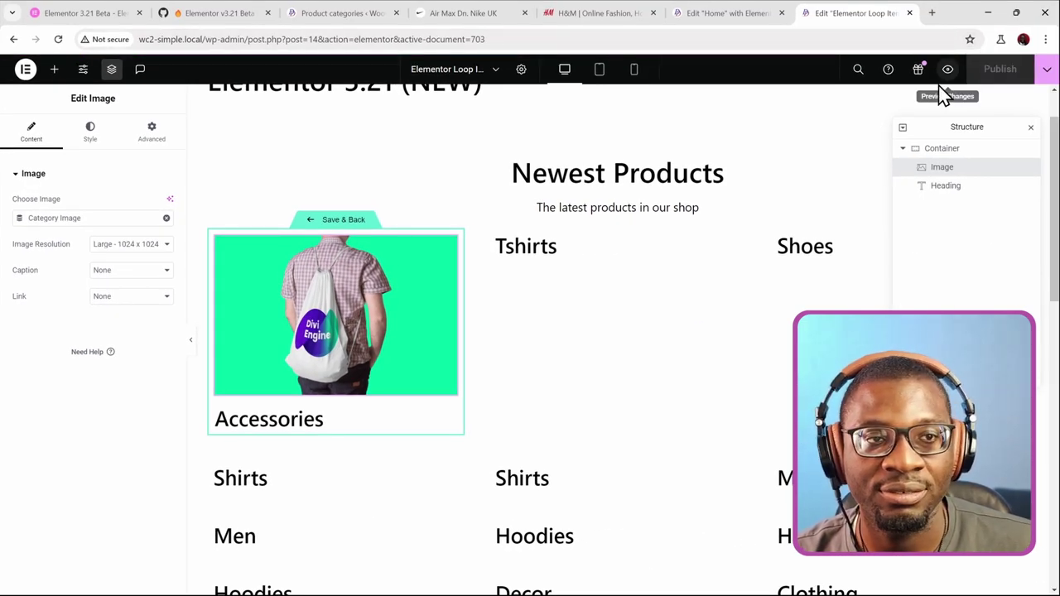
Return to the Home page and examine the category images and titles throughout the Loop Grid
click(341, 222)
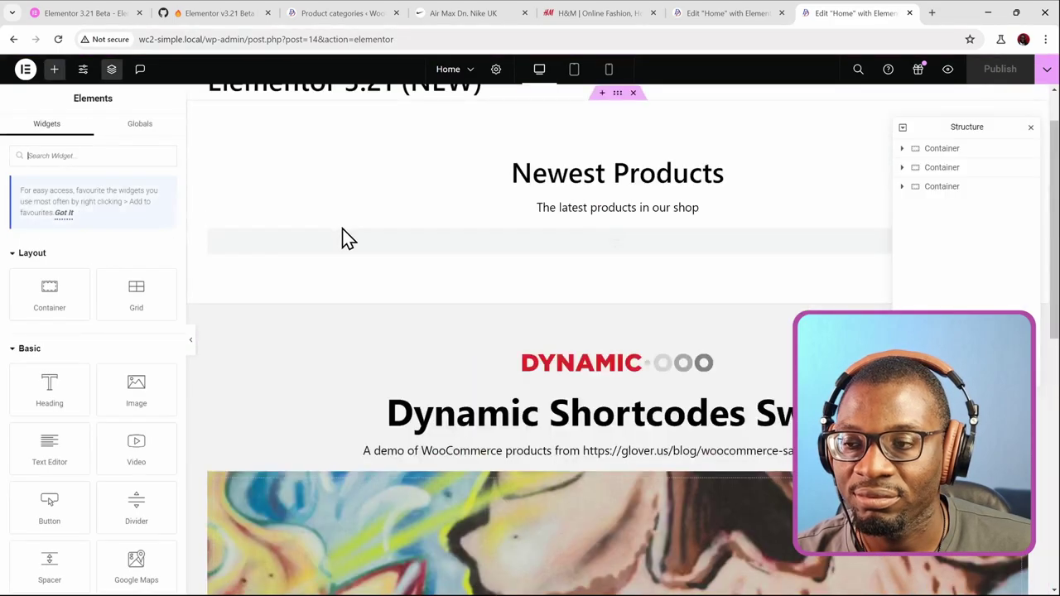
scroll(352, 239, down, 3)
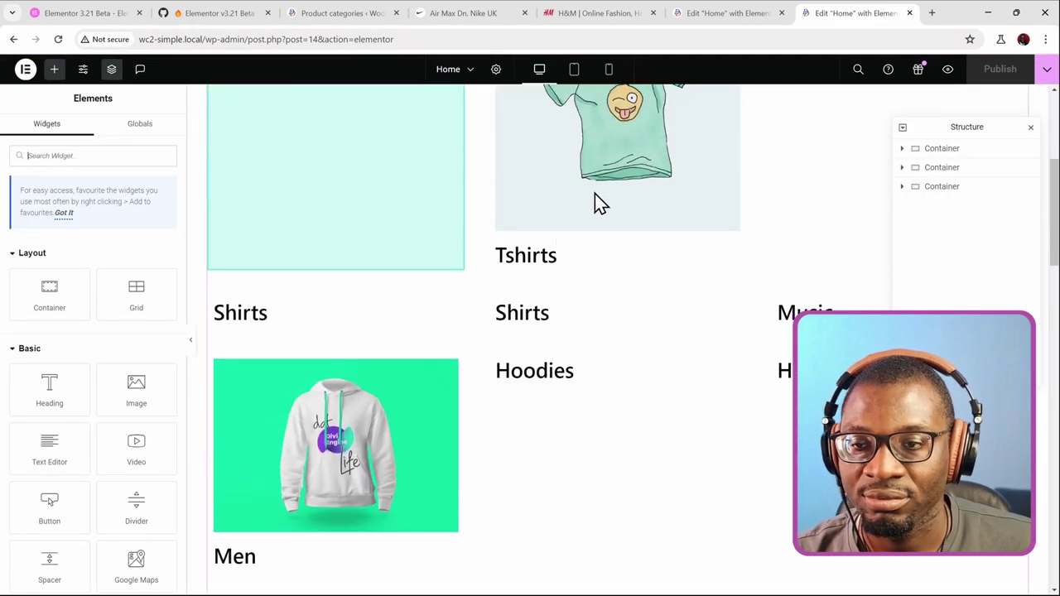
scroll(568, 196, down, 1)
scroll(367, 256, up, 4)
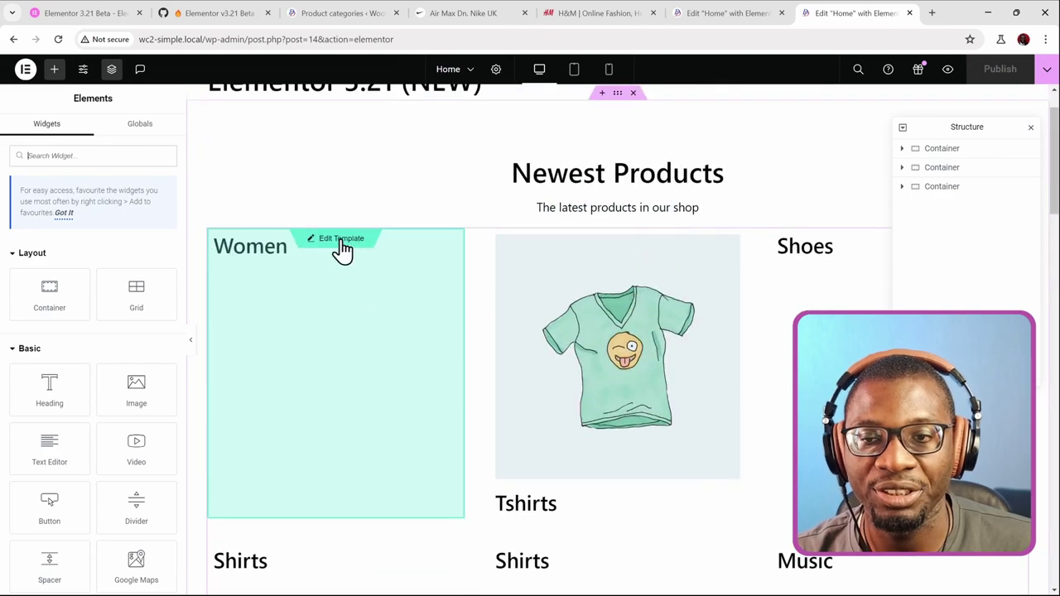
scroll(403, 307, down, 3)
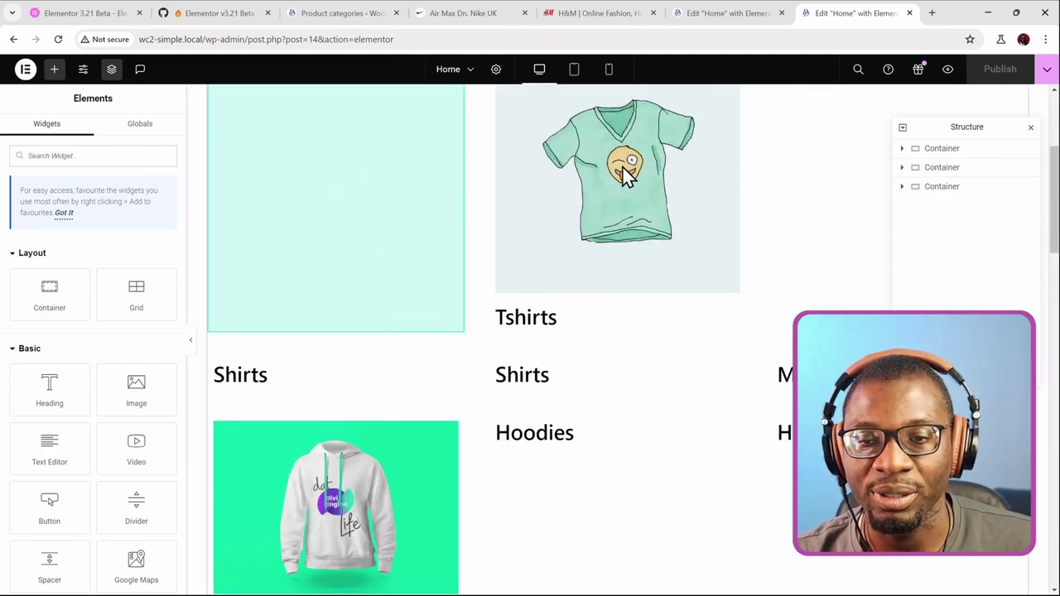
scroll(540, 255, down, 3)
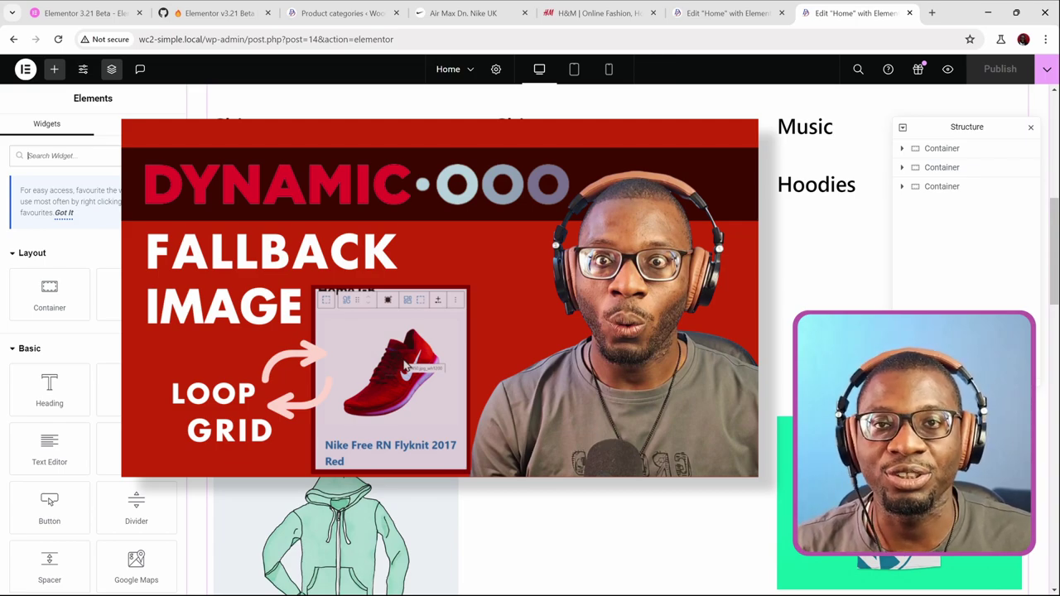
scroll(530, 331, up, 5)
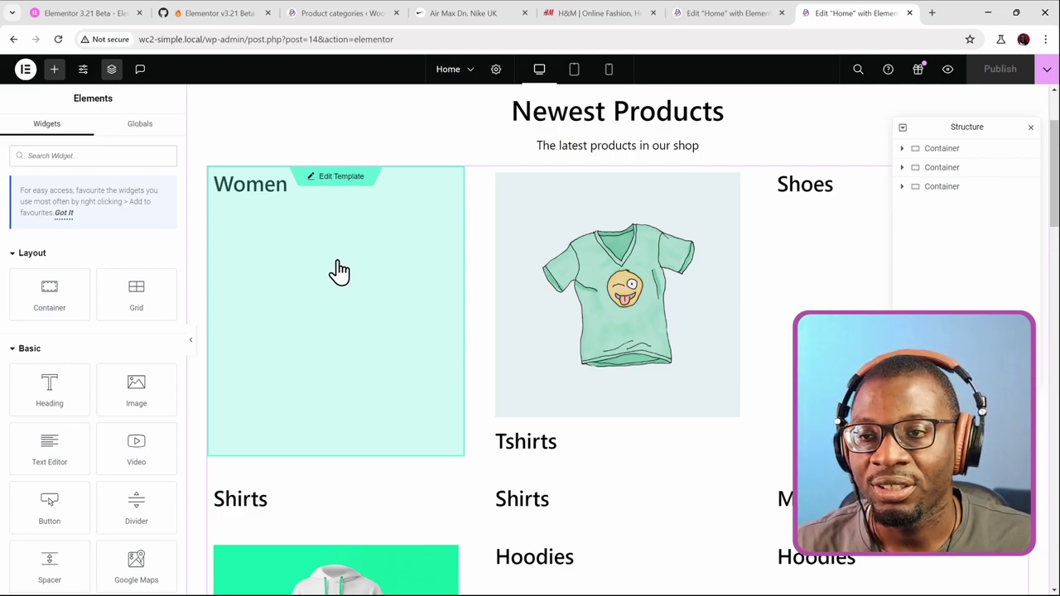
Open the loop item template for editing and review its Image widget's content and advanced settings
double_click(340, 271)
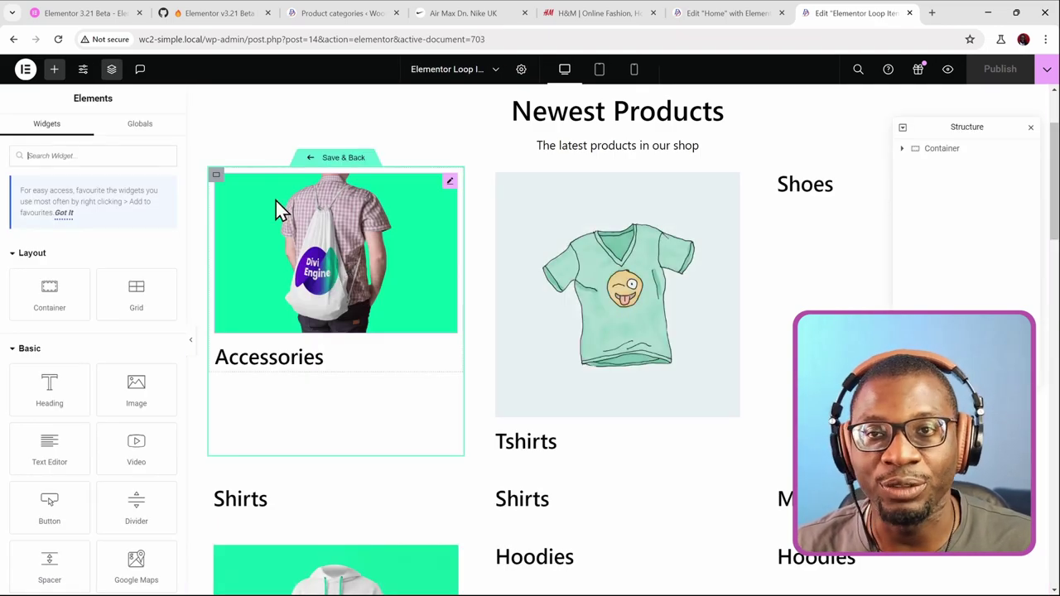
click(386, 209)
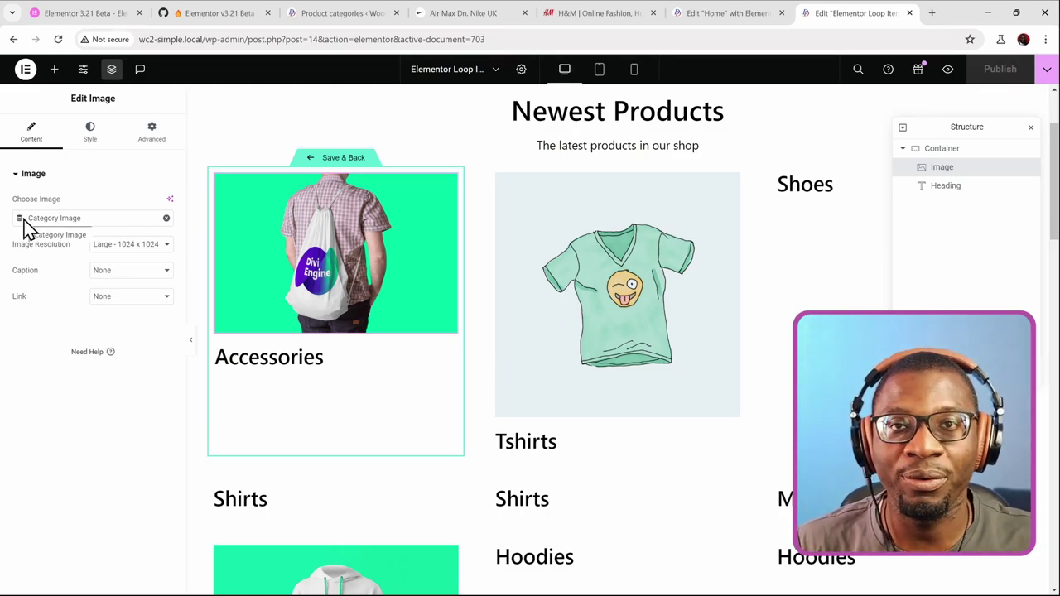
click(145, 145)
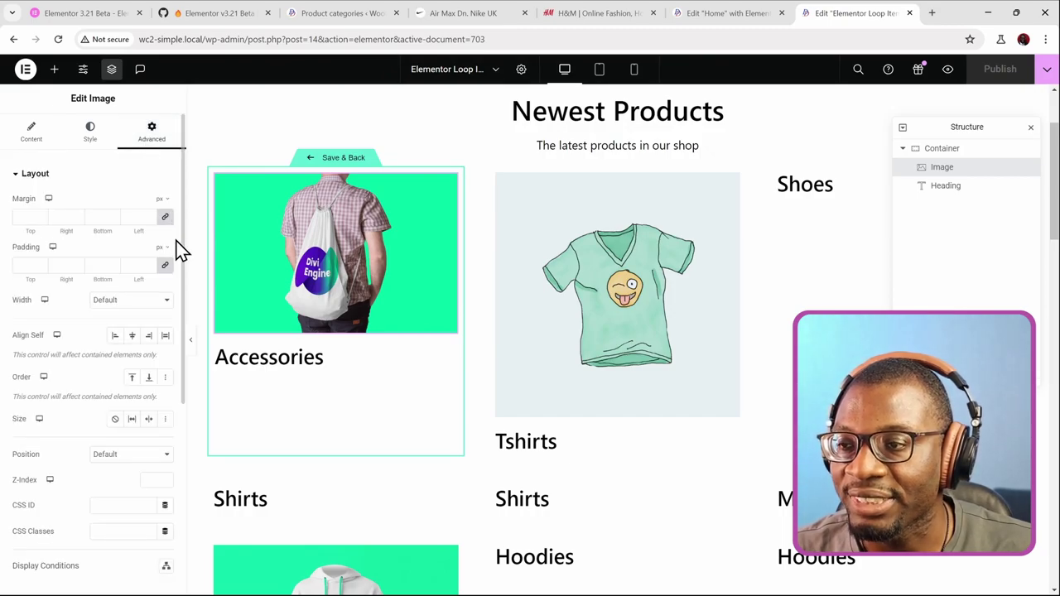
scroll(176, 251, down, 3)
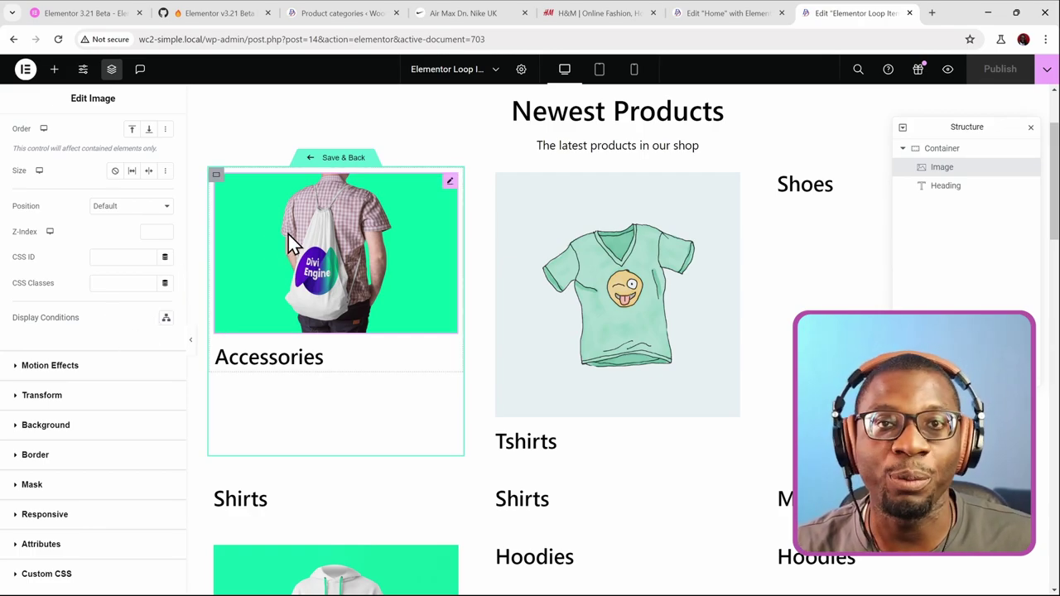
click(256, 234)
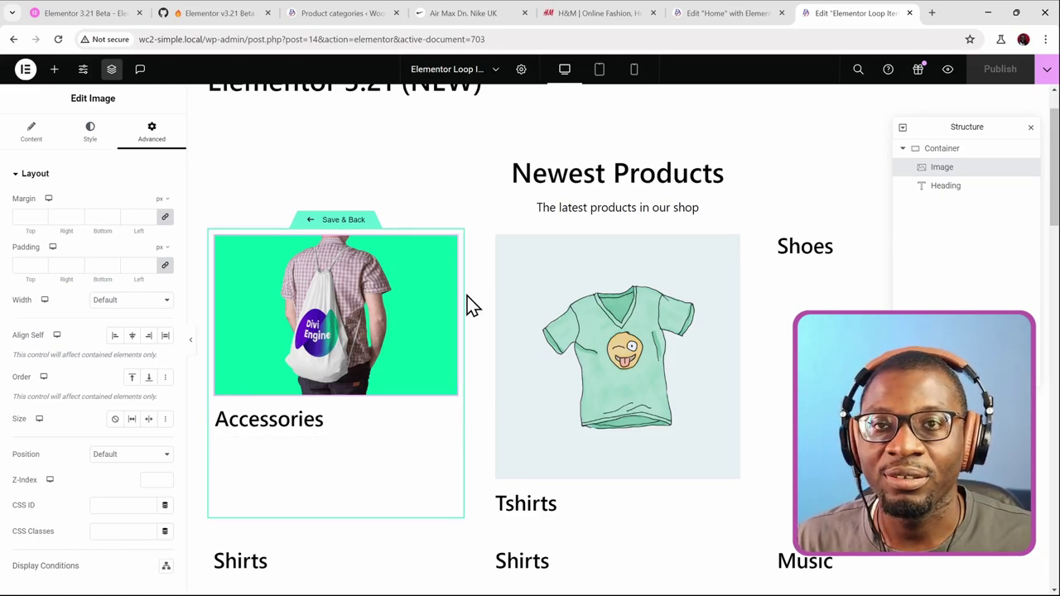
scroll(338, 326, down, 3)
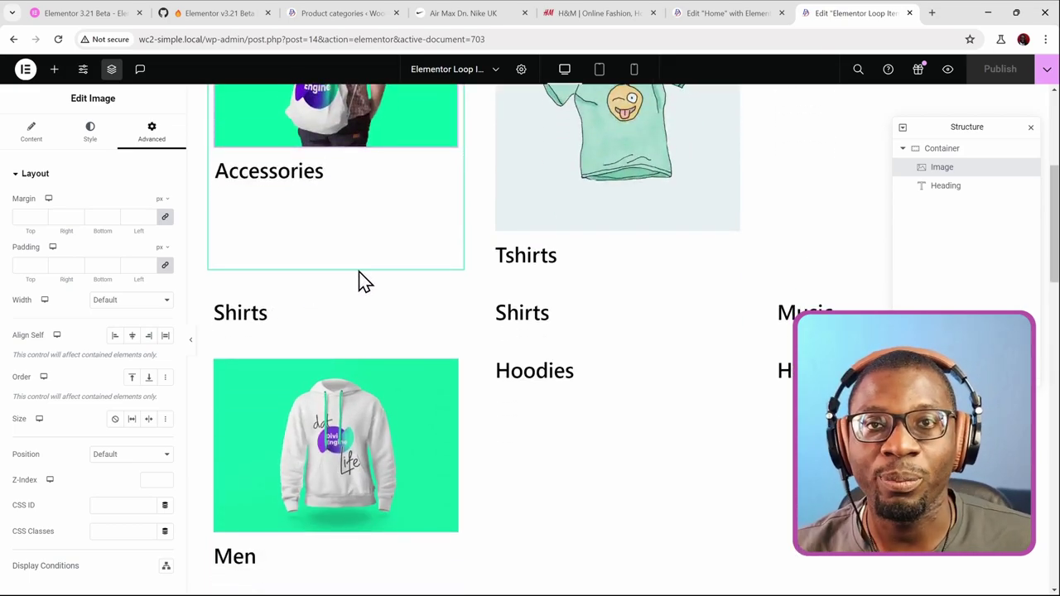
scroll(362, 281, up, 2)
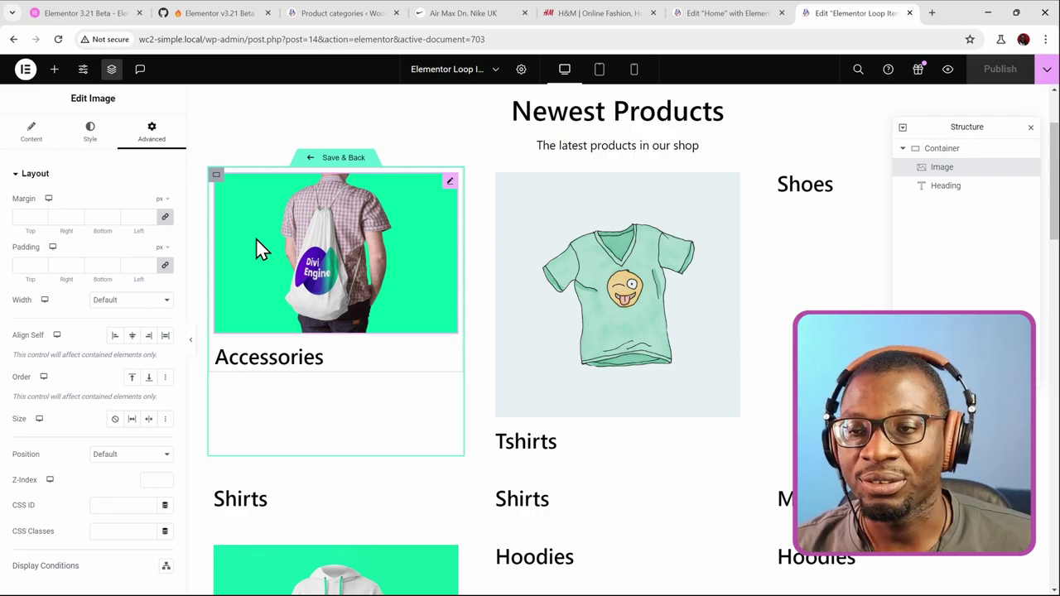
Set the HTML tag of the loop item's container to a (link)
click(217, 177)
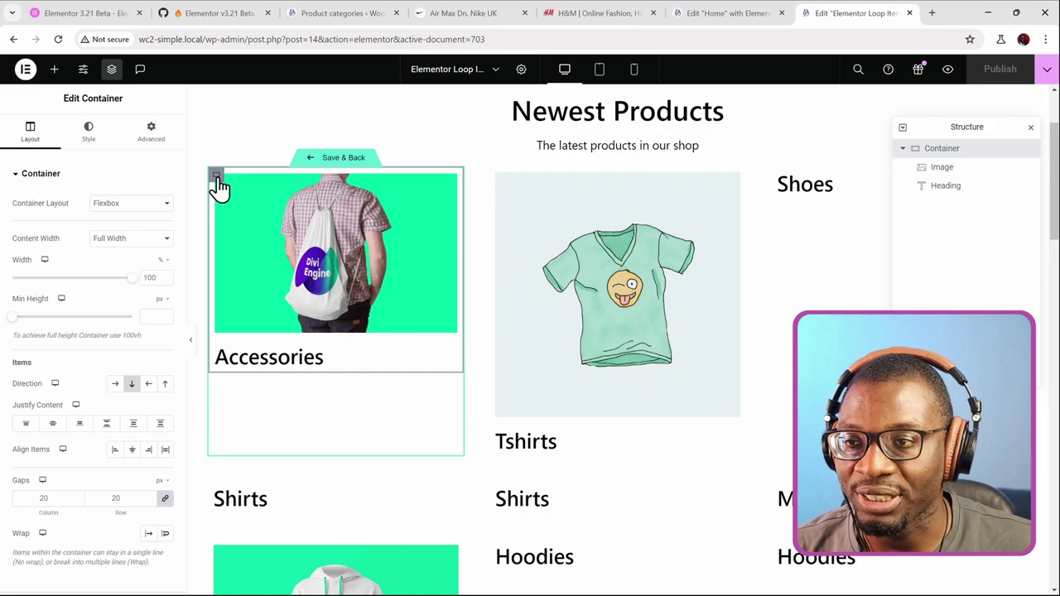
scroll(85, 208, down, 2)
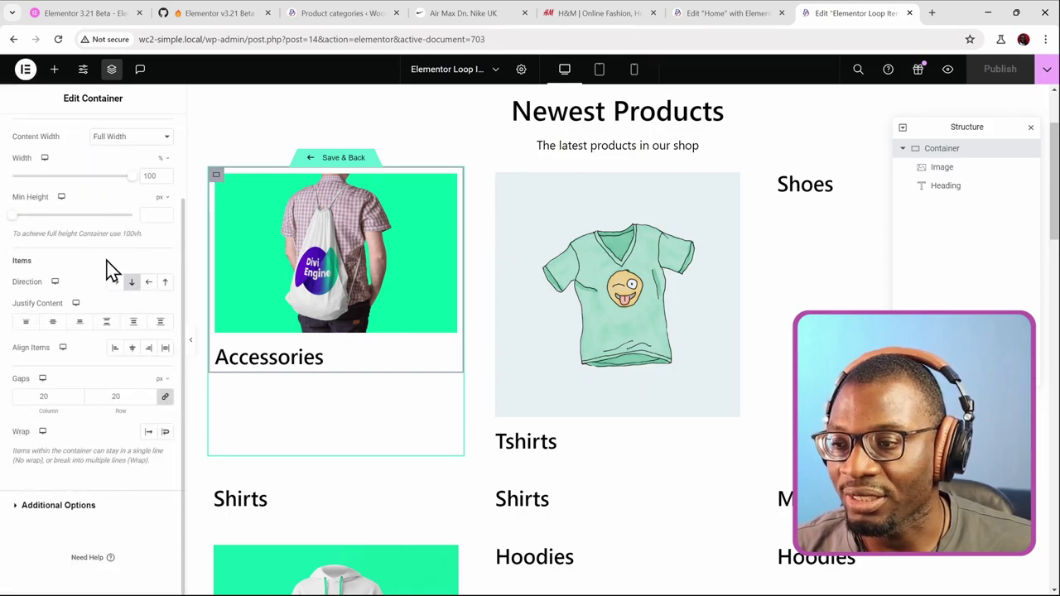
click(58, 505)
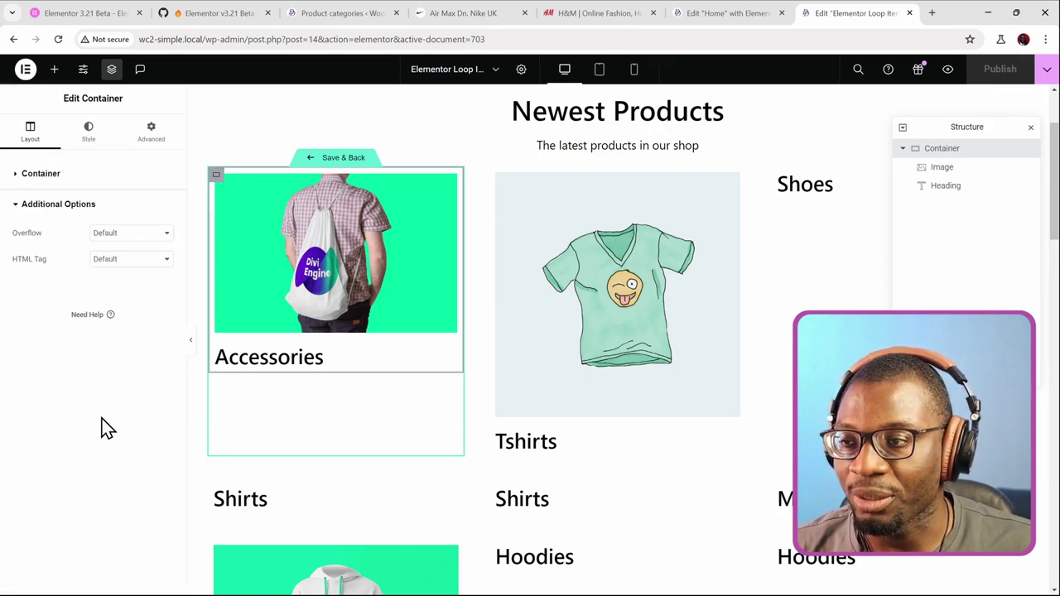
click(112, 262)
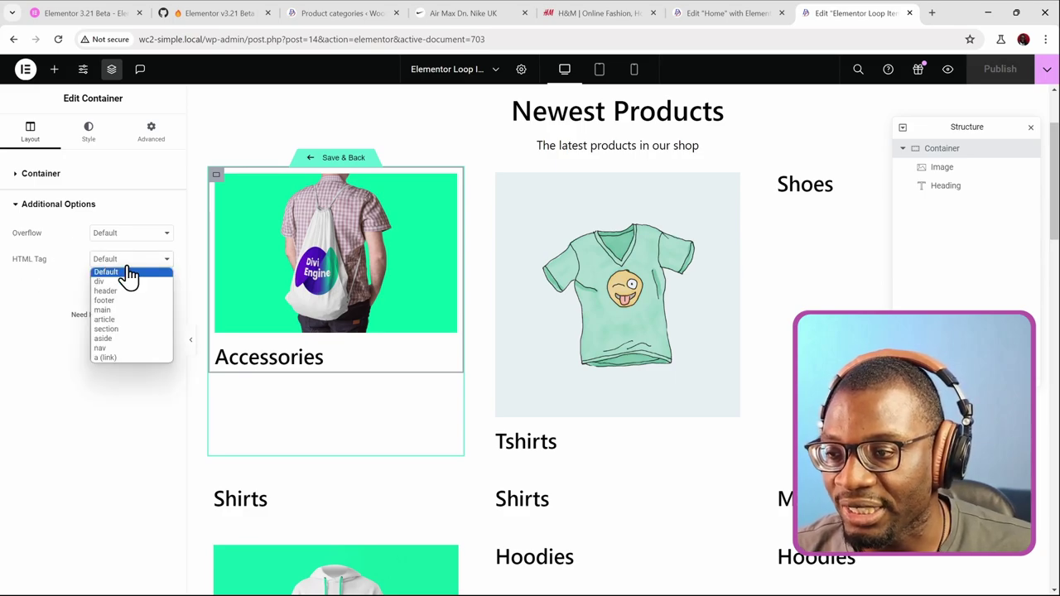
click(141, 358)
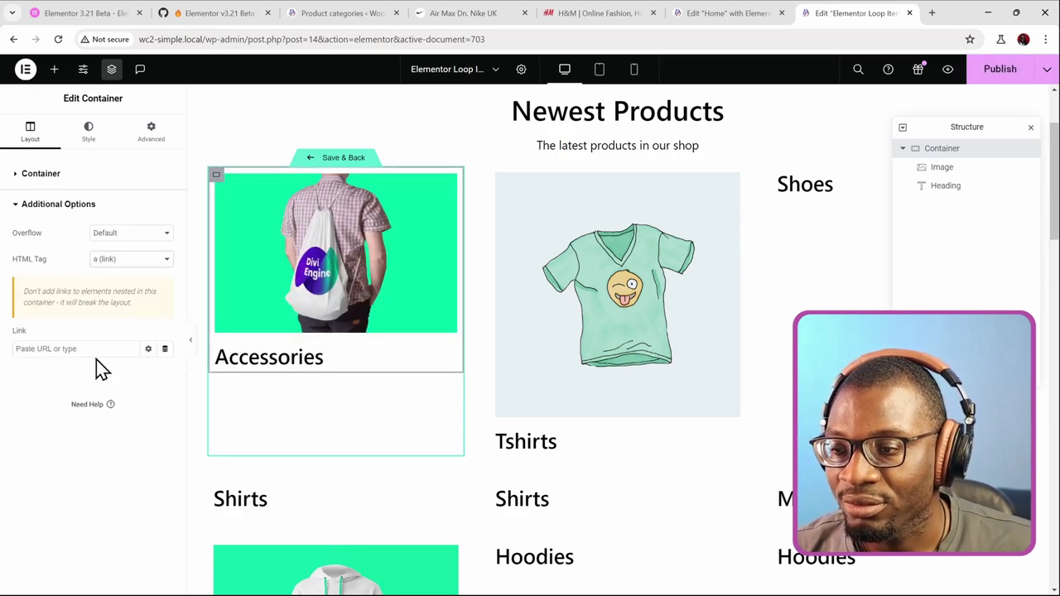
Link the loop item's container to the dynamic Archive URL
click(166, 348)
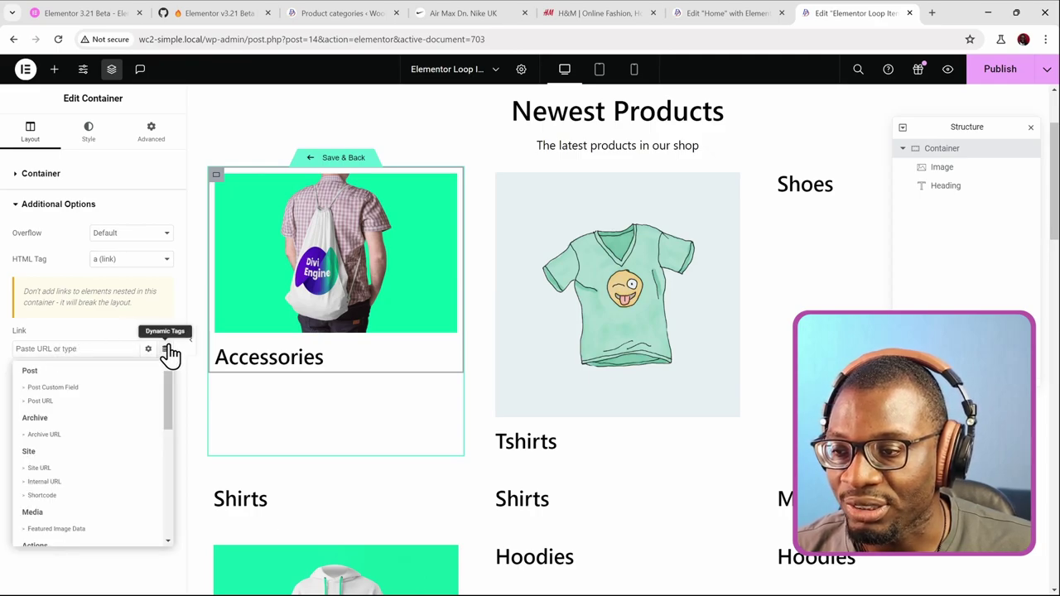
scroll(127, 404, down, 1)
scroll(124, 410, down, 1)
scroll(116, 417, up, 2)
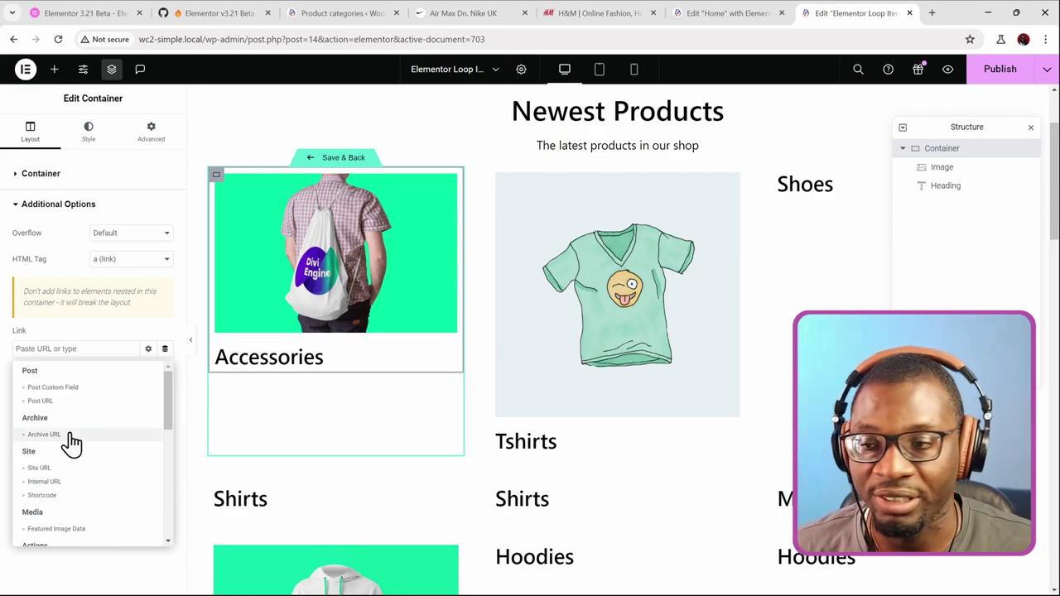
click(44, 433)
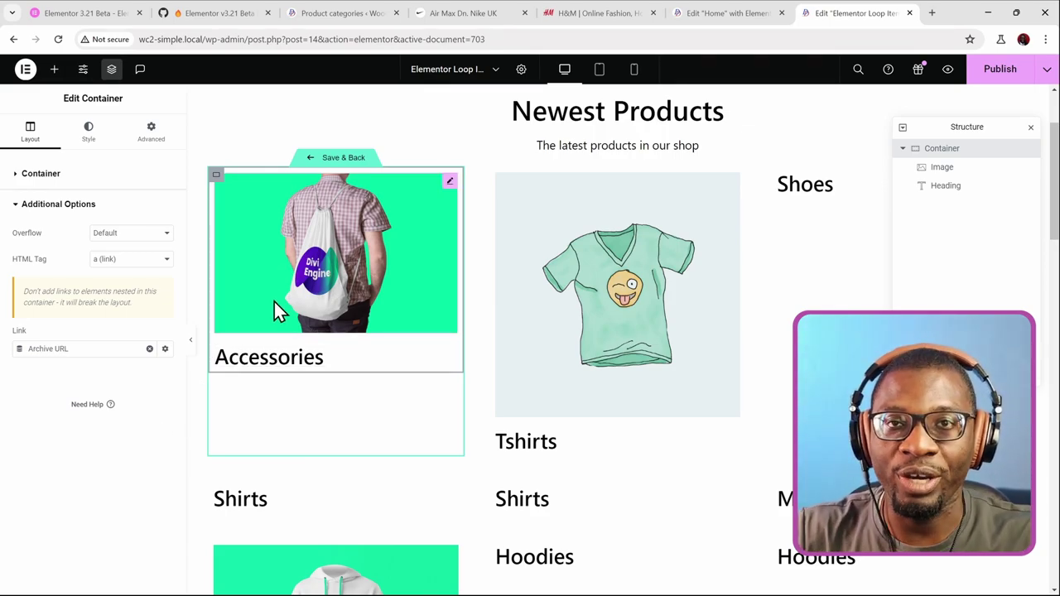
Check the Nike Air Max Dn product listing, and publish the loop item before returning to the Home page
click(464, 15)
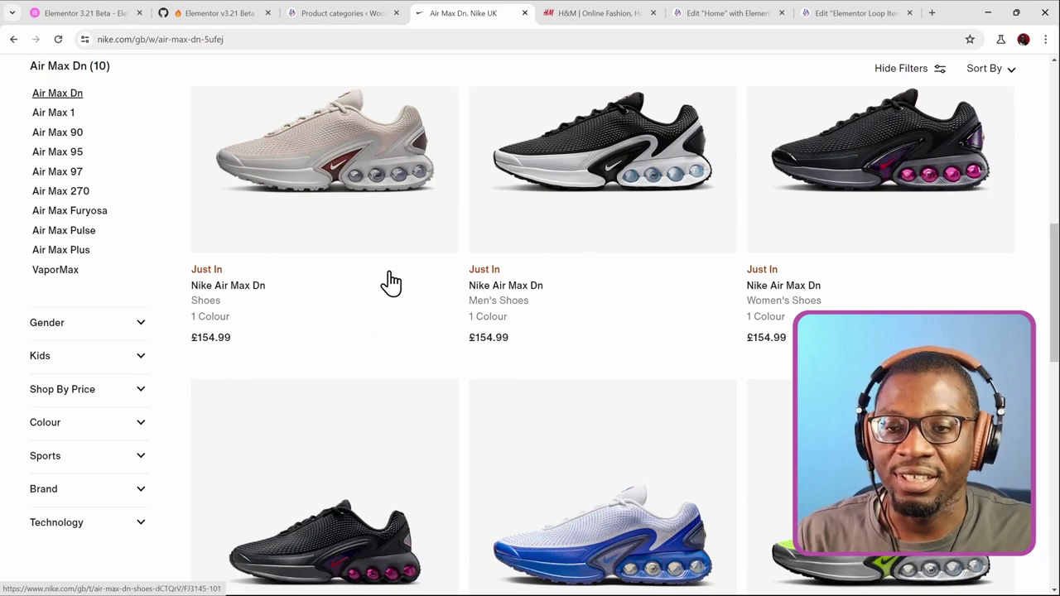
click(861, 14)
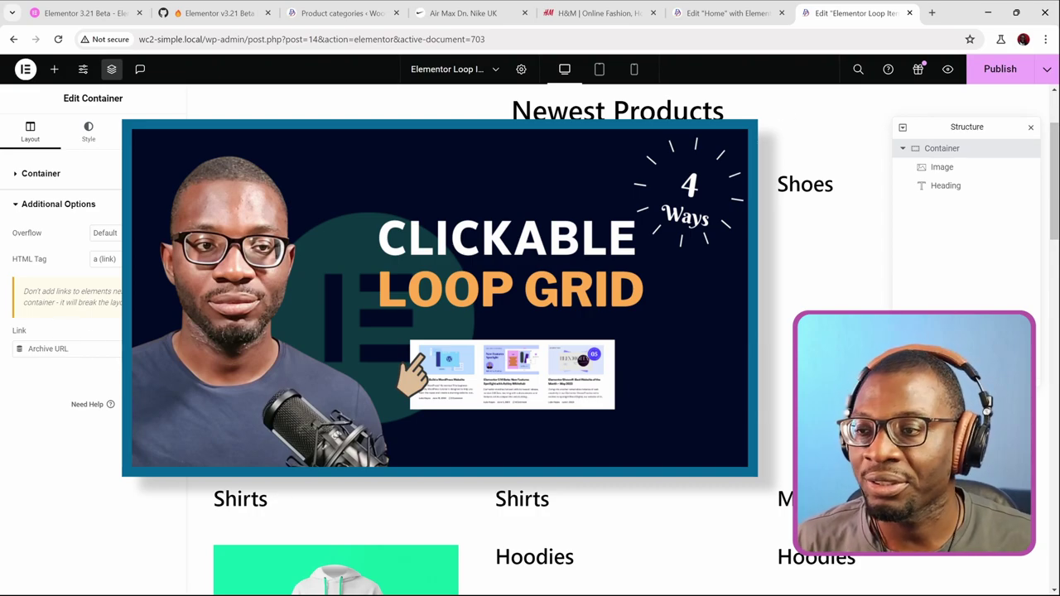
click(998, 73)
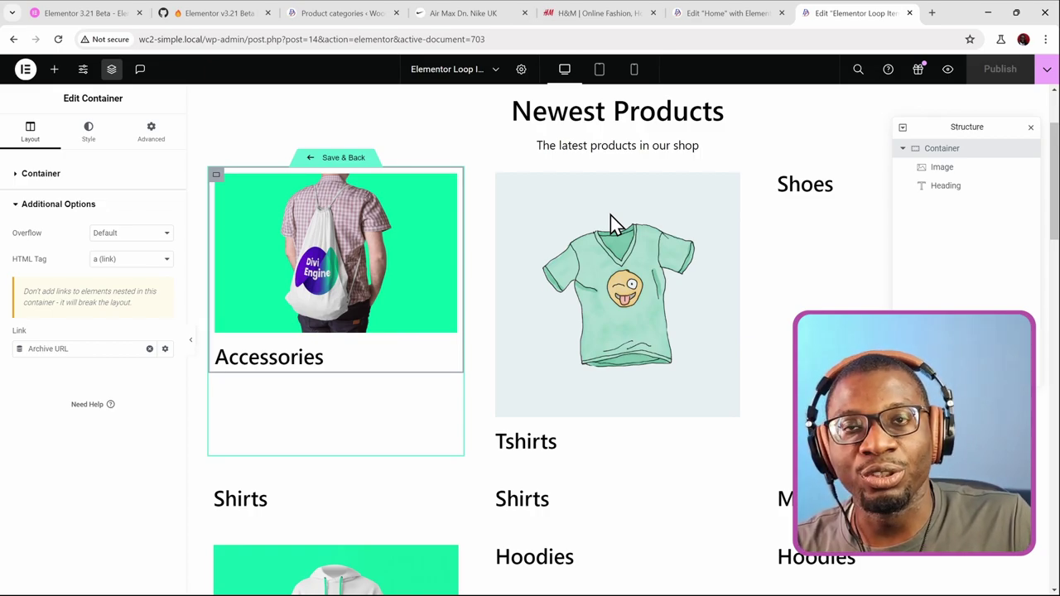
click(329, 164)
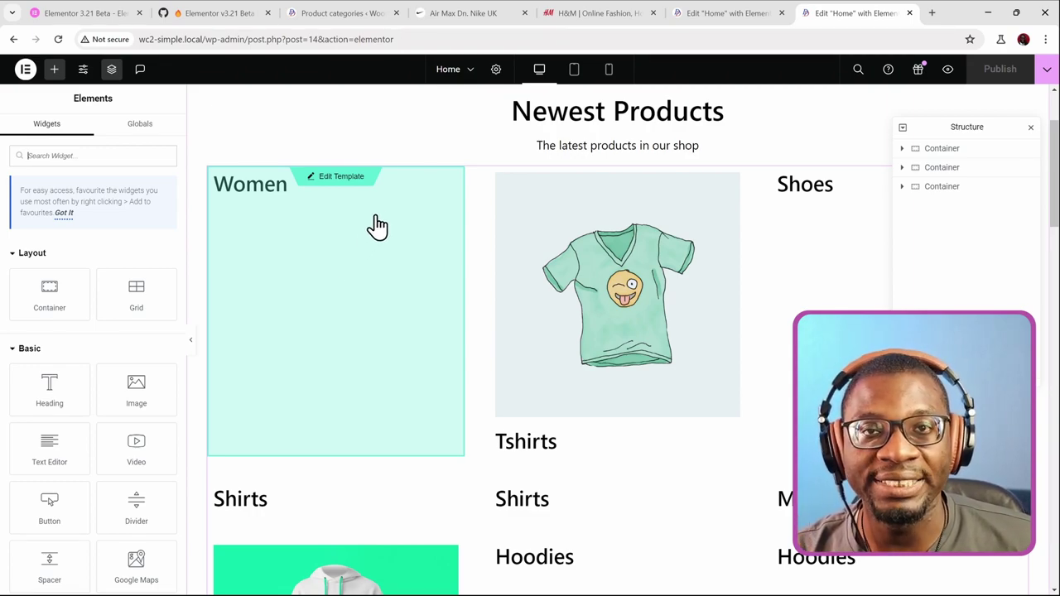
Open the Art post category in the WordPress dashboard and examine its extra fields, including Featured Image
click(338, 15)
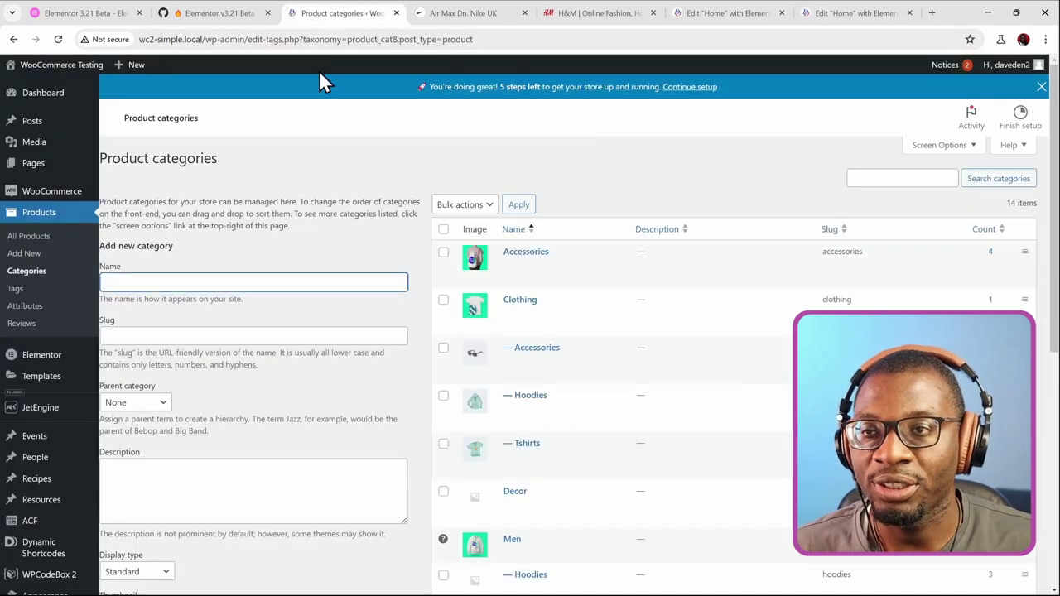
mouse_move(62, 135)
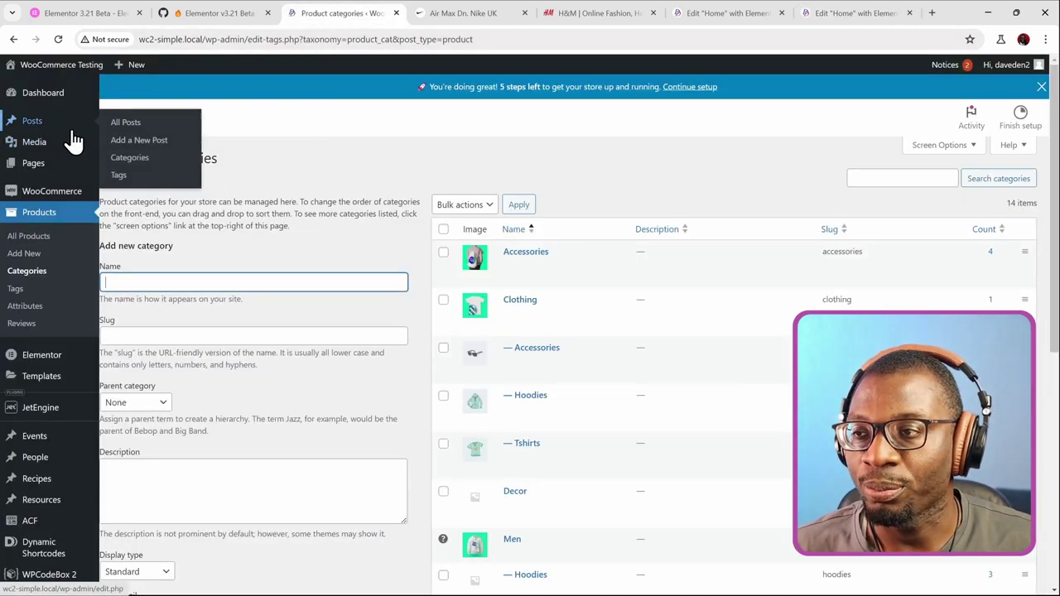
click(124, 161)
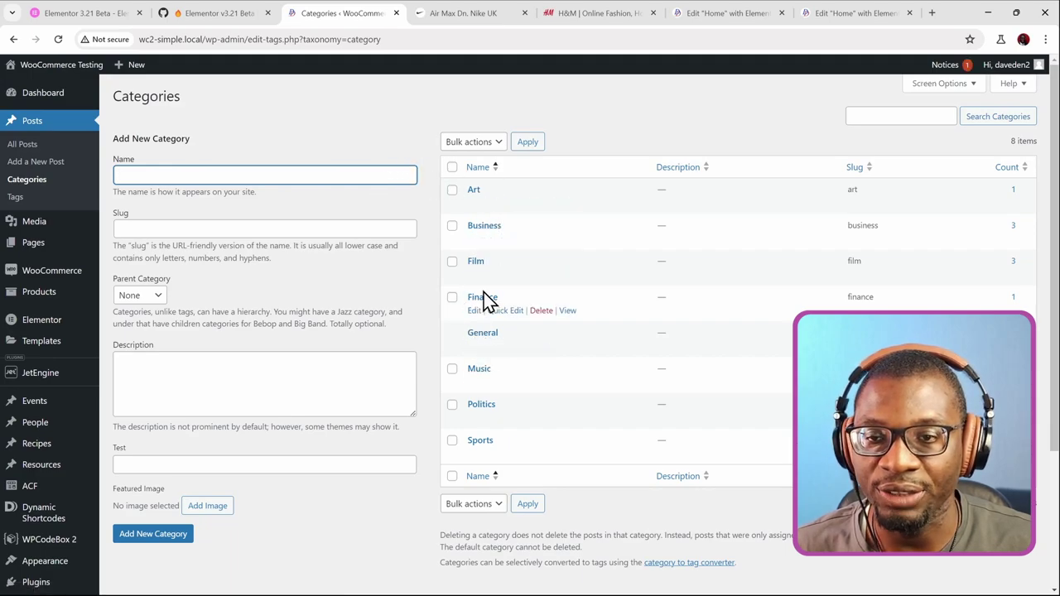
click(476, 193)
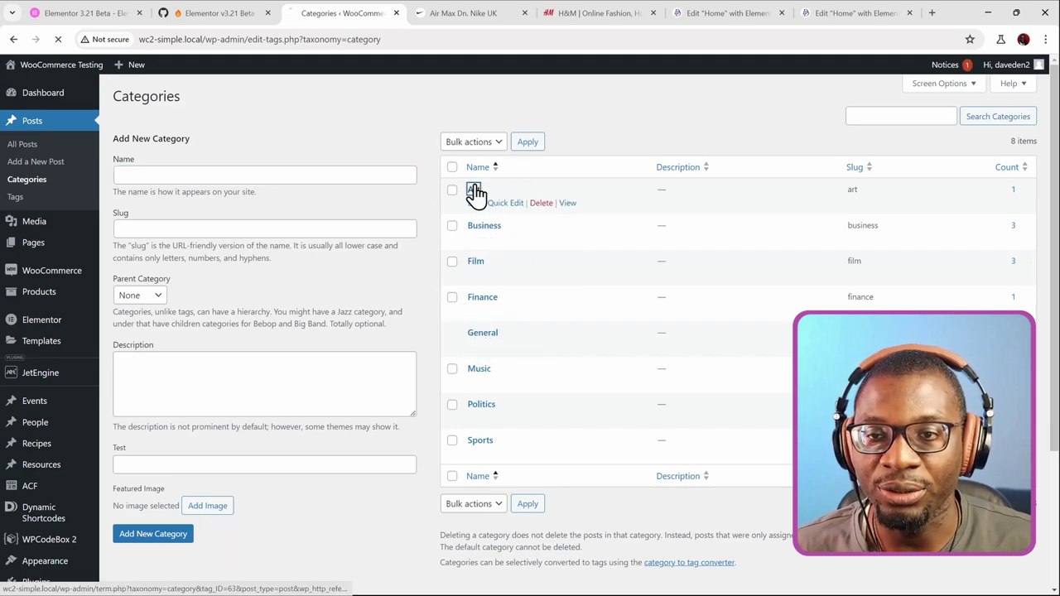
scroll(263, 300, down, 2)
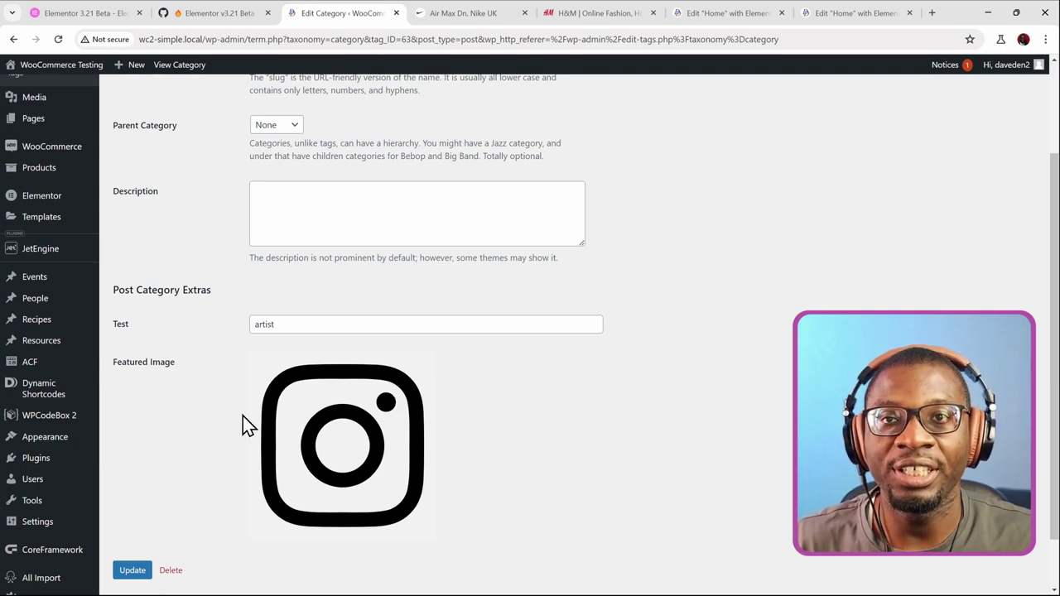
Return to the Home page editor and change the Loop Grid's template type to Post Taxonomy
click(820, 15)
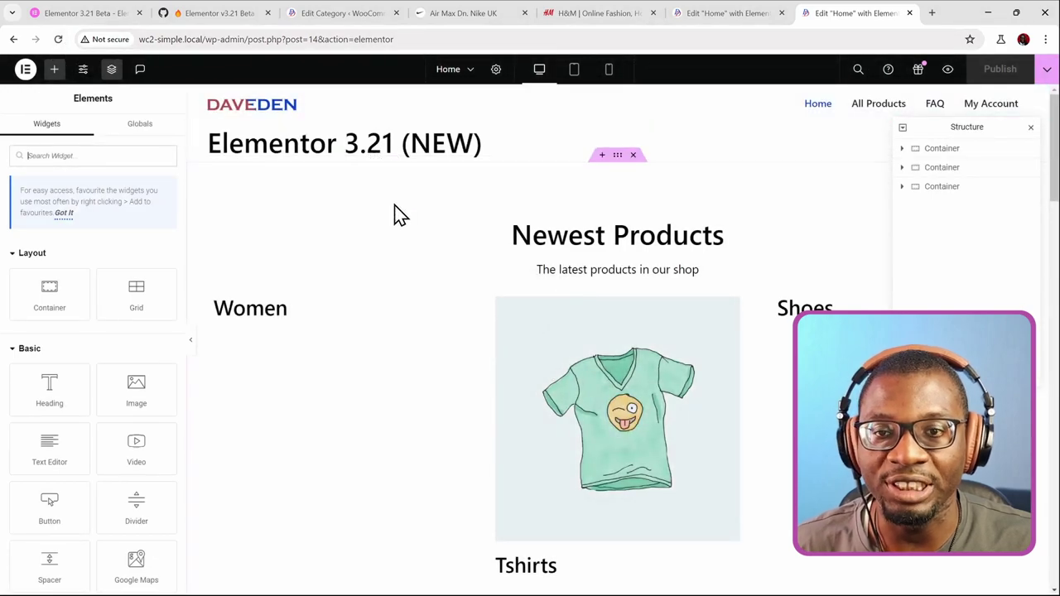
click(567, 331)
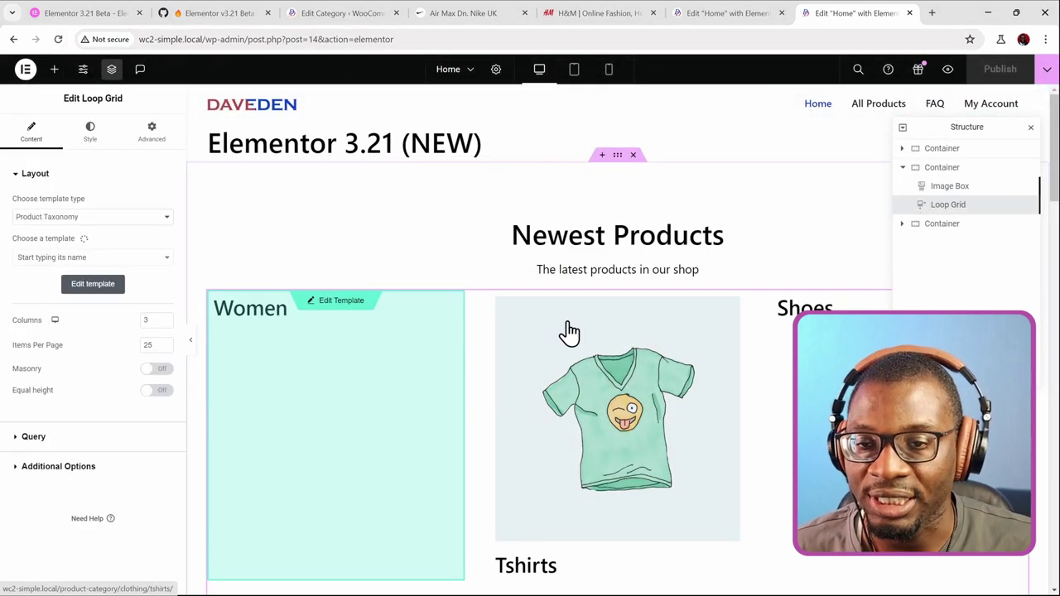
click(77, 217)
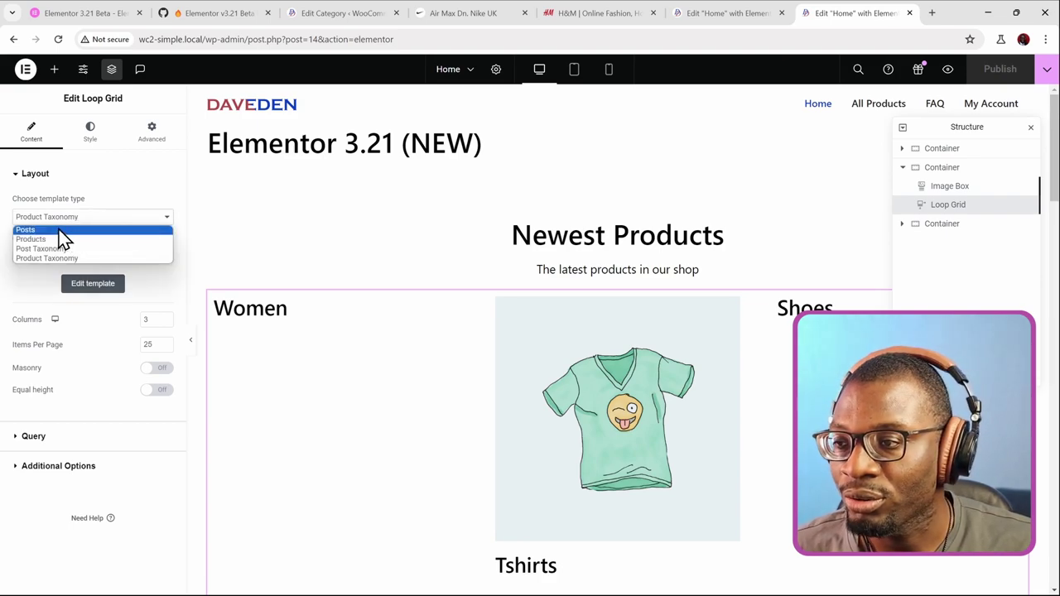
click(60, 248)
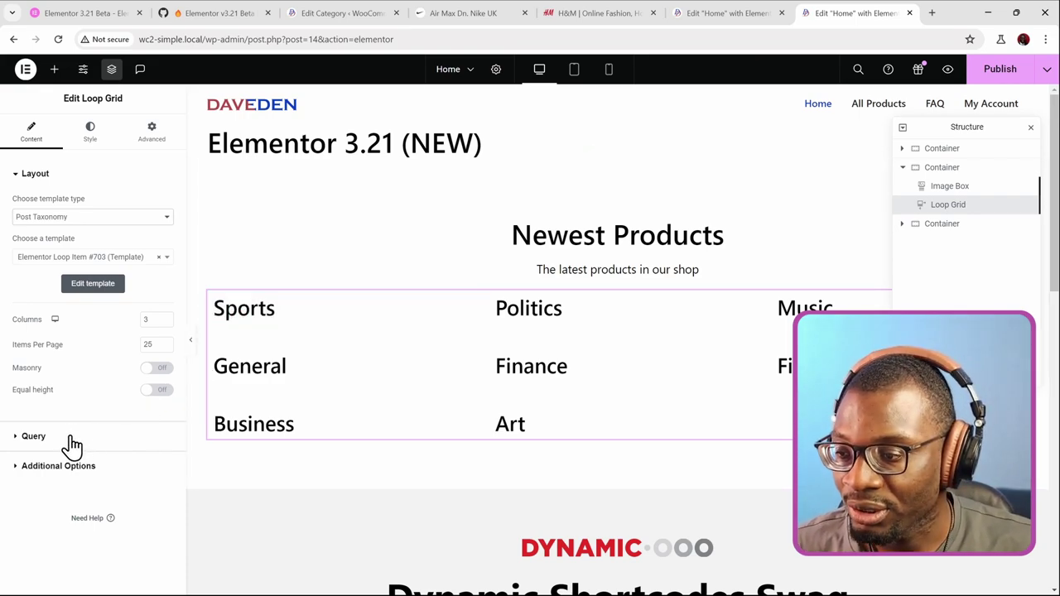
Review the Loop Grid's query source options, keeping Categories, and go back to its layout settings
click(33, 436)
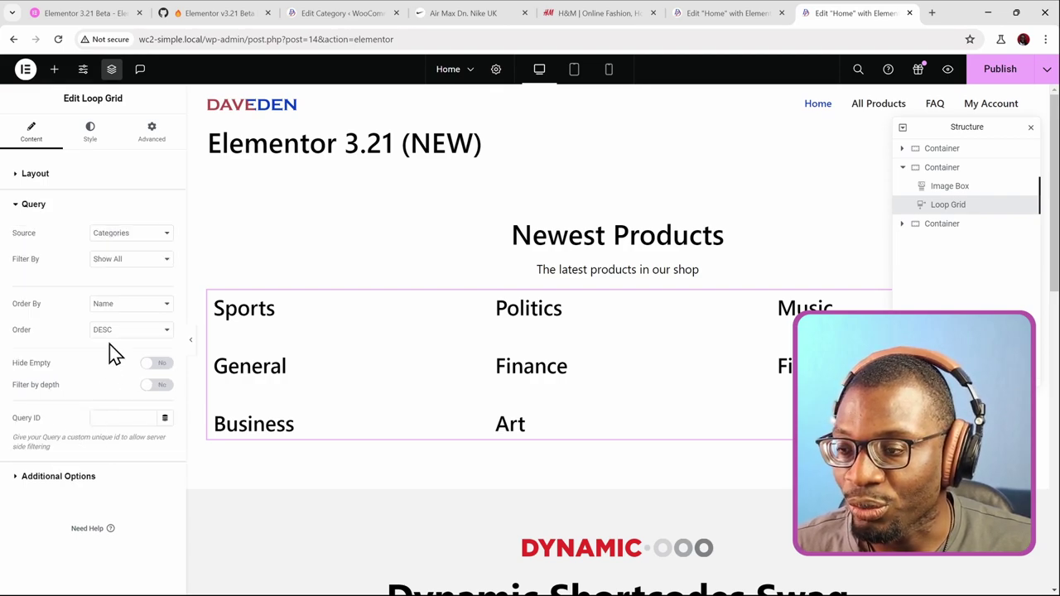
click(126, 239)
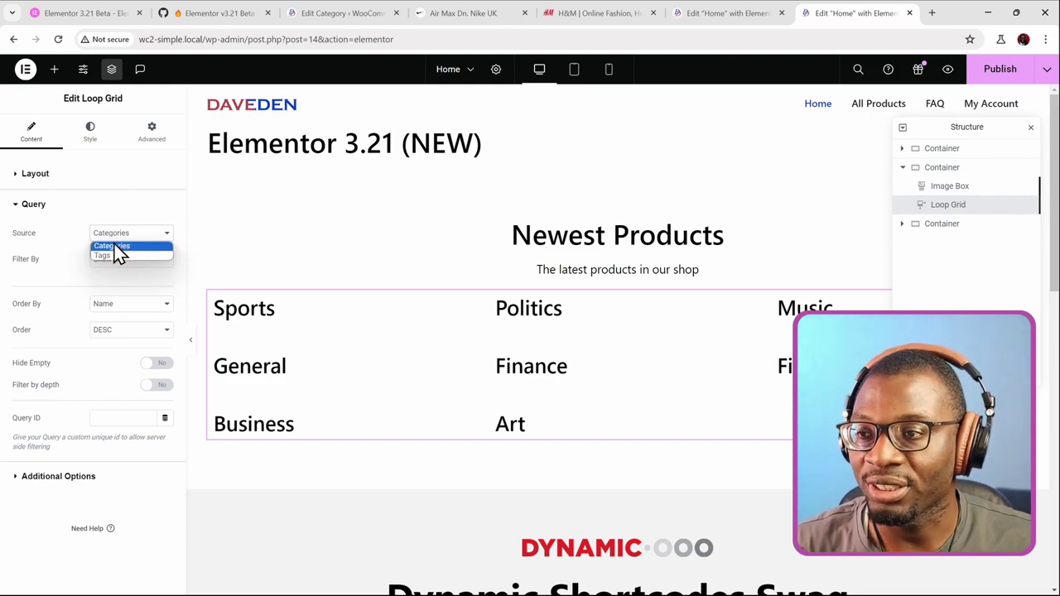
click(116, 247)
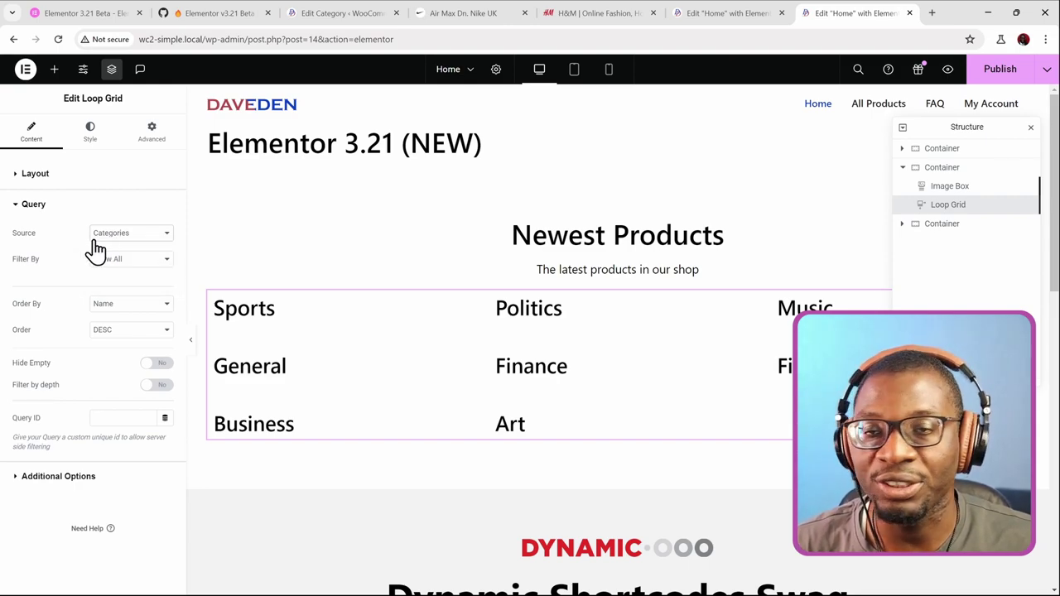
click(51, 182)
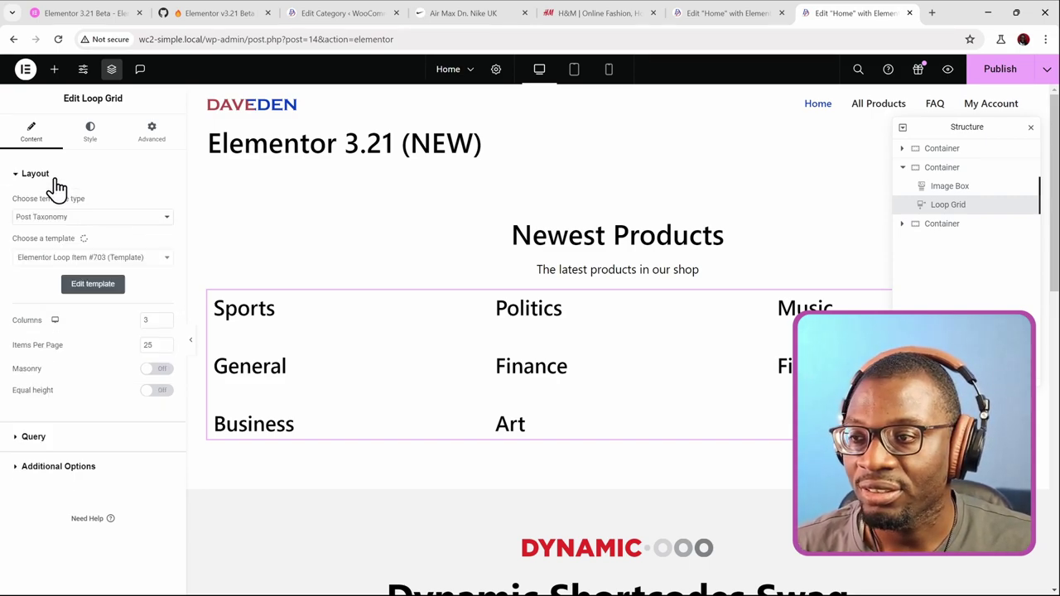
Save the Home page changes, open the loop item template for editing, and remove the Category Image tag from its image
click(262, 322)
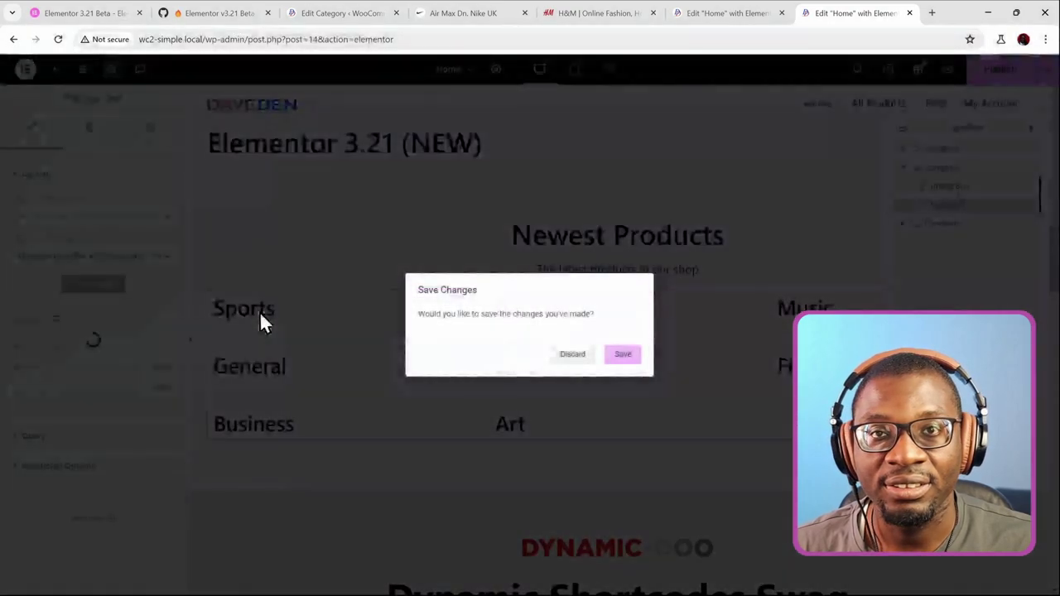
click(614, 352)
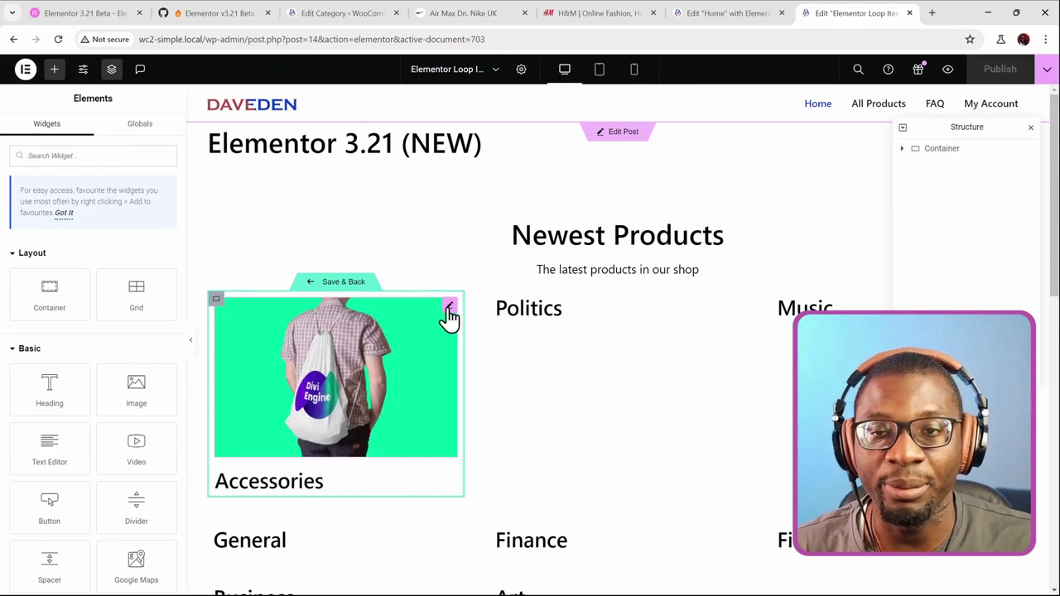
click(448, 310)
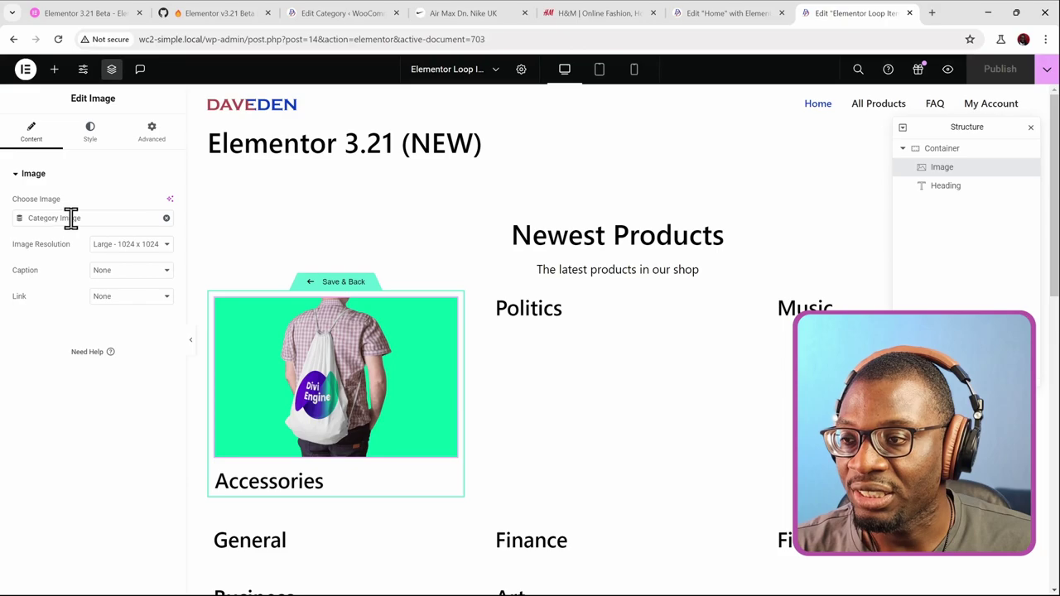
click(166, 220)
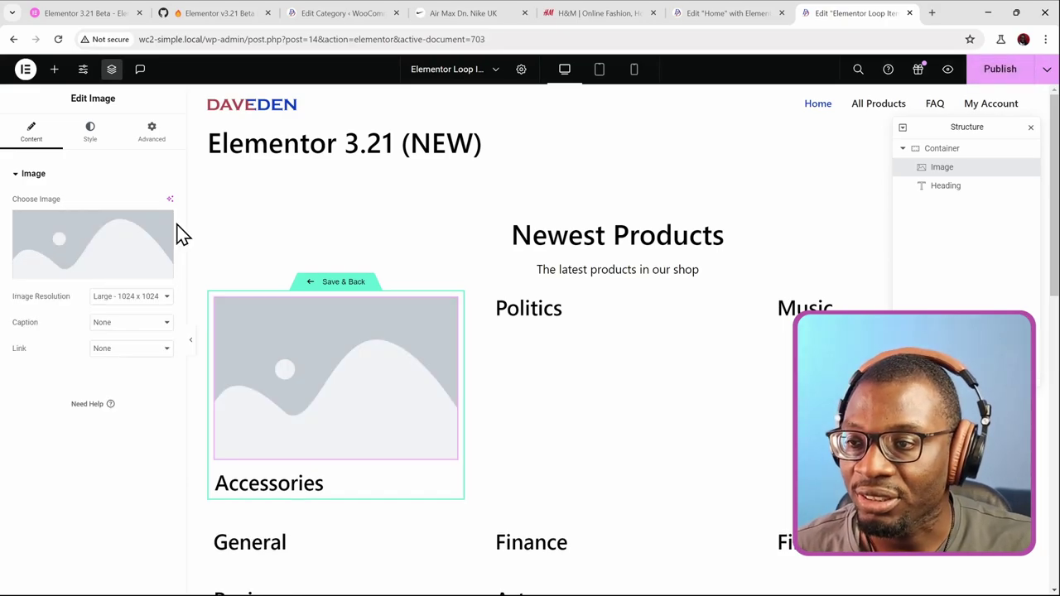
Link the loop item's image dynamically to the ACF Image Field, using the Featured Image key from Post Category Extras
click(166, 273)
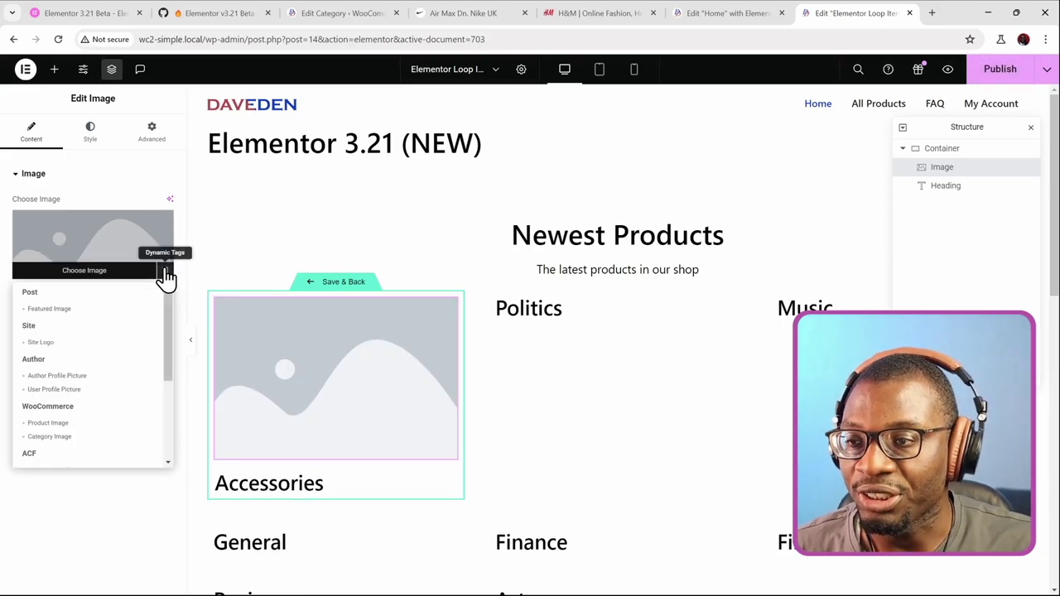
scroll(146, 326, down, 3)
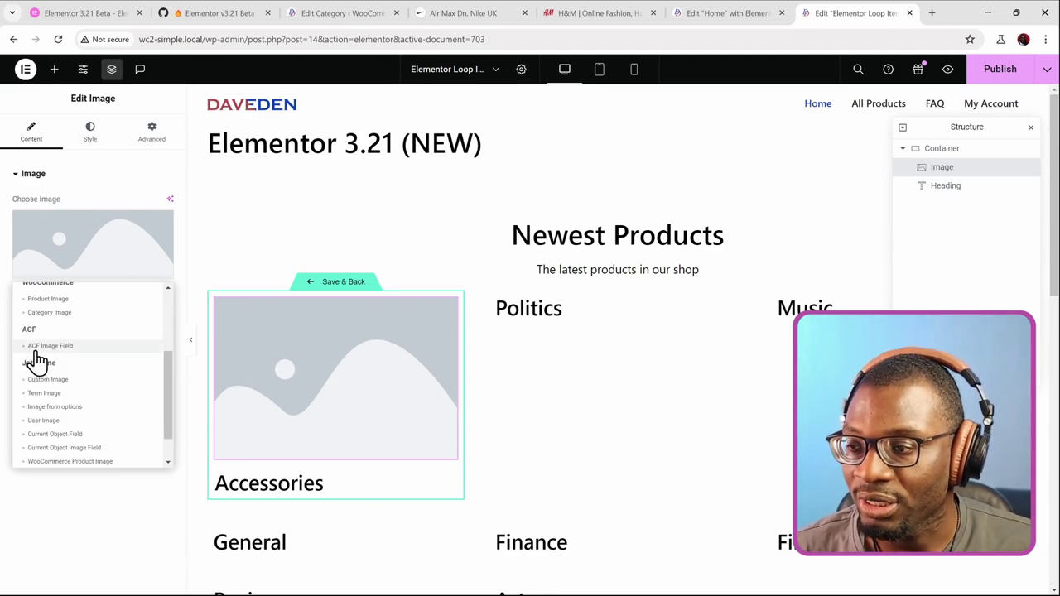
click(41, 347)
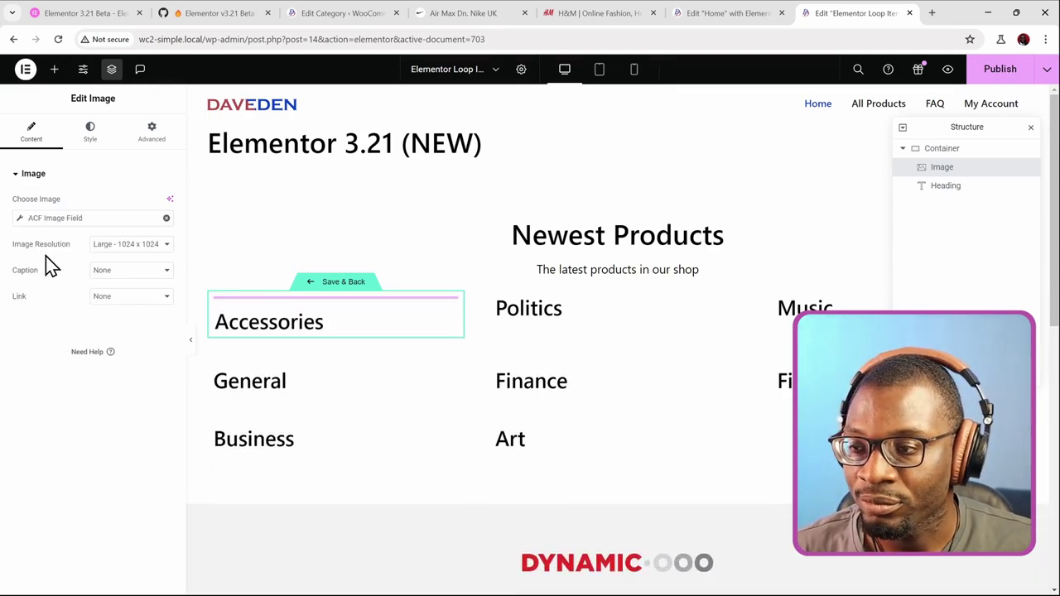
click(24, 220)
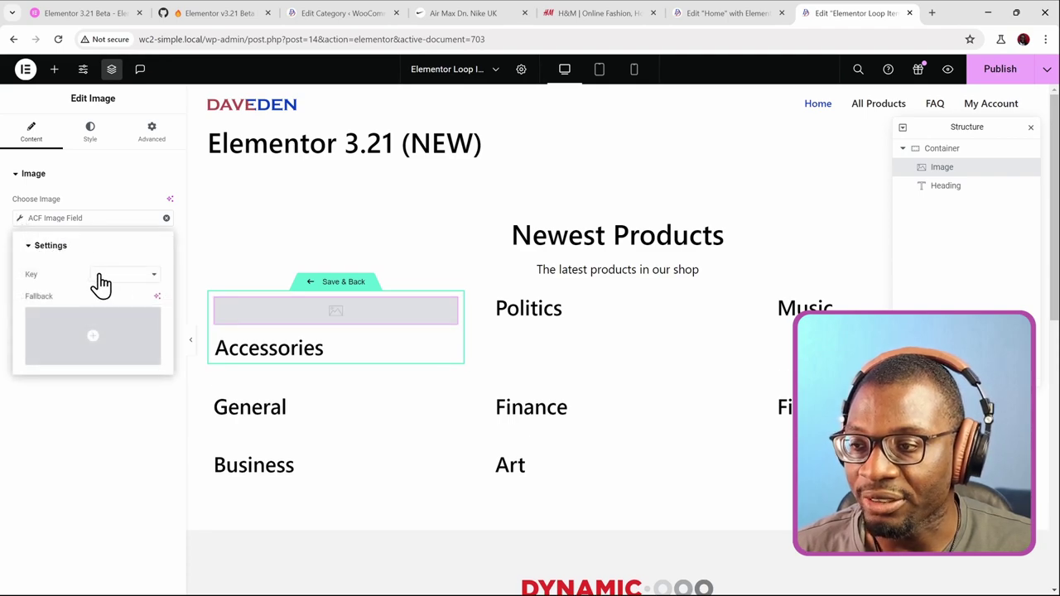
click(143, 279)
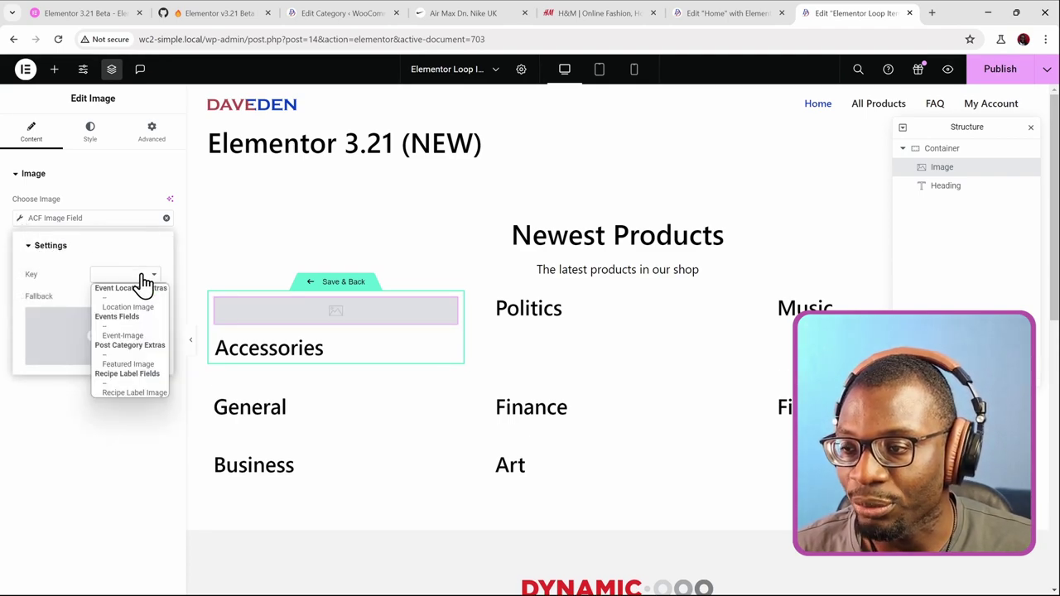
click(120, 365)
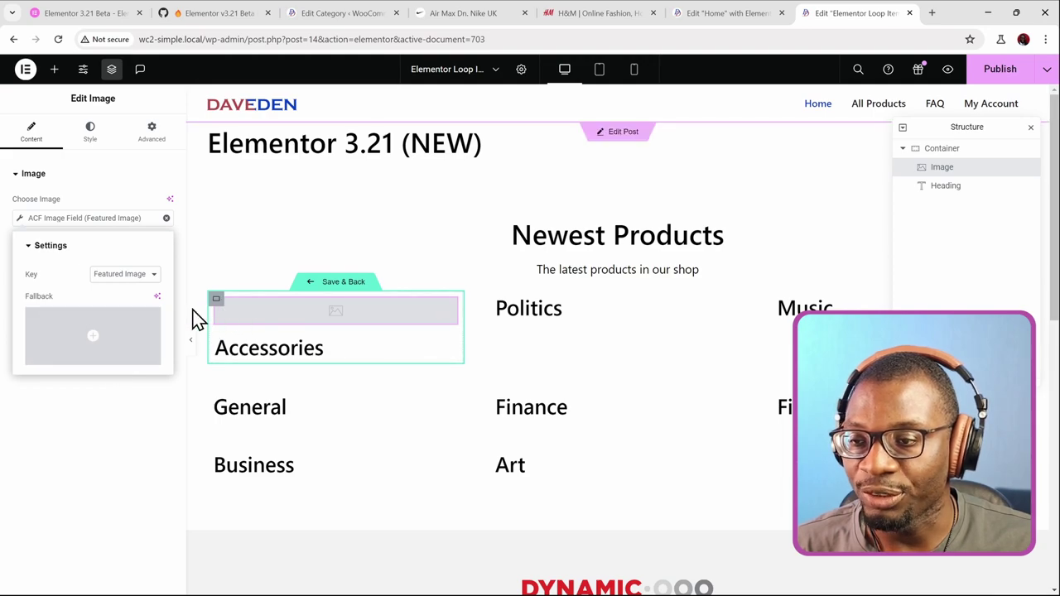
Set linkedin.svg from the media library's Icons folder as the fallback for the dynamic image
click(71, 331)
scroll(412, 364, down, 4)
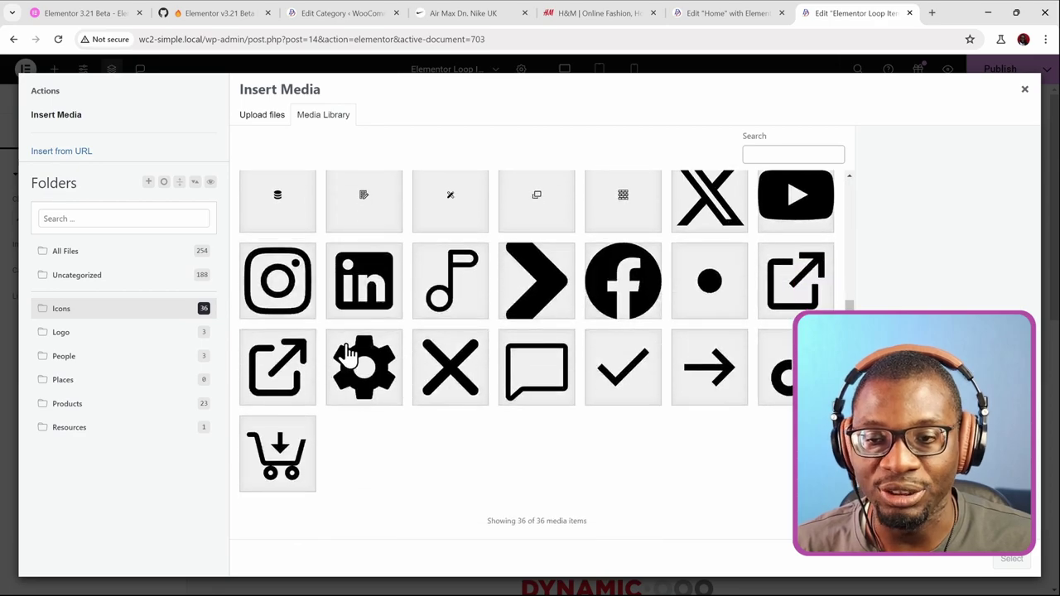
click(369, 281)
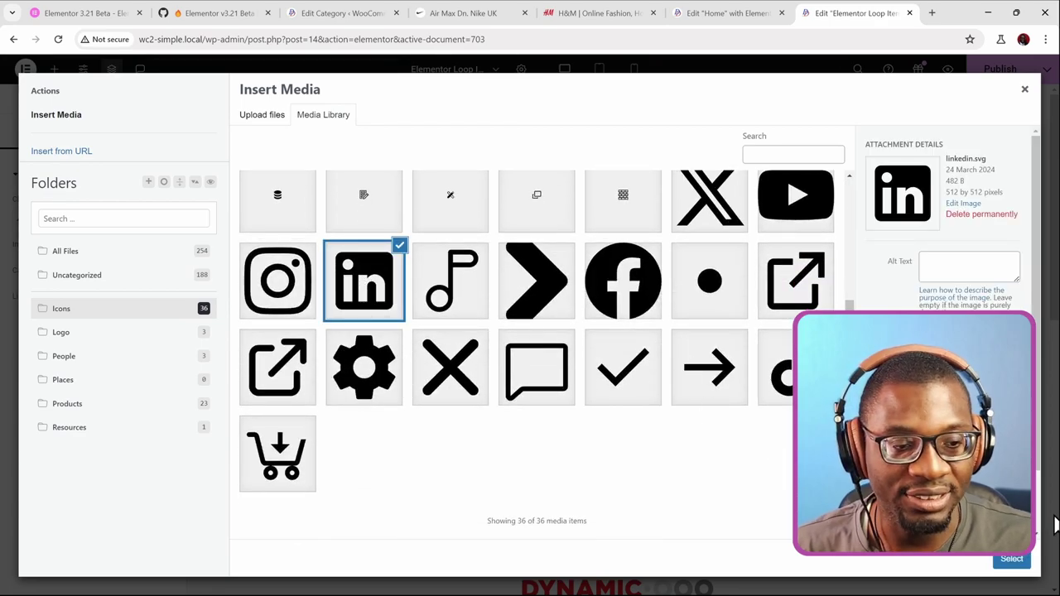
click(1011, 559)
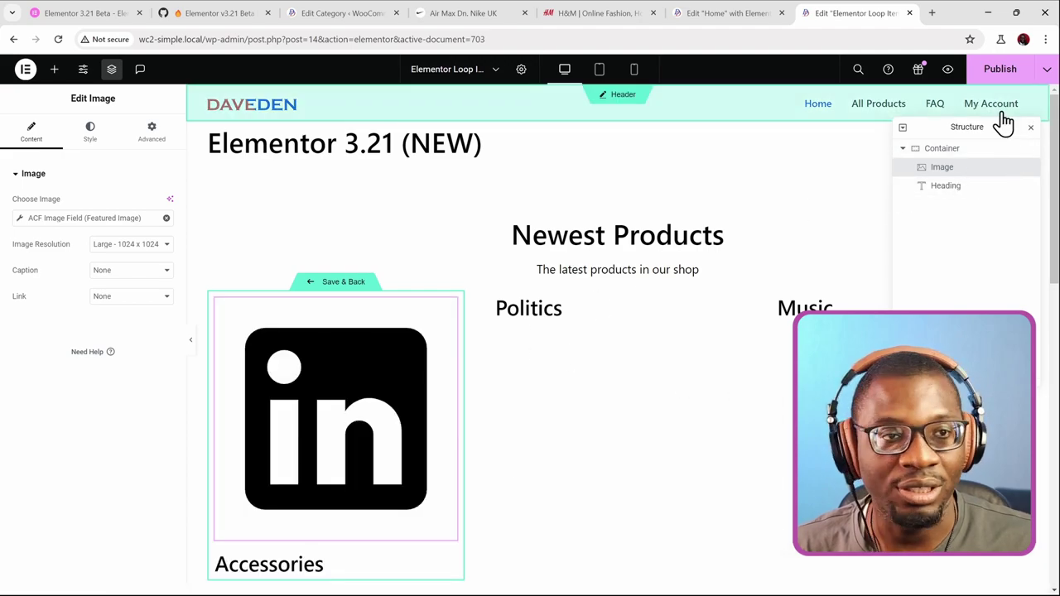
Publish the loop item, return to the Home page, and check the category images throughout the Loop Grid
click(1000, 73)
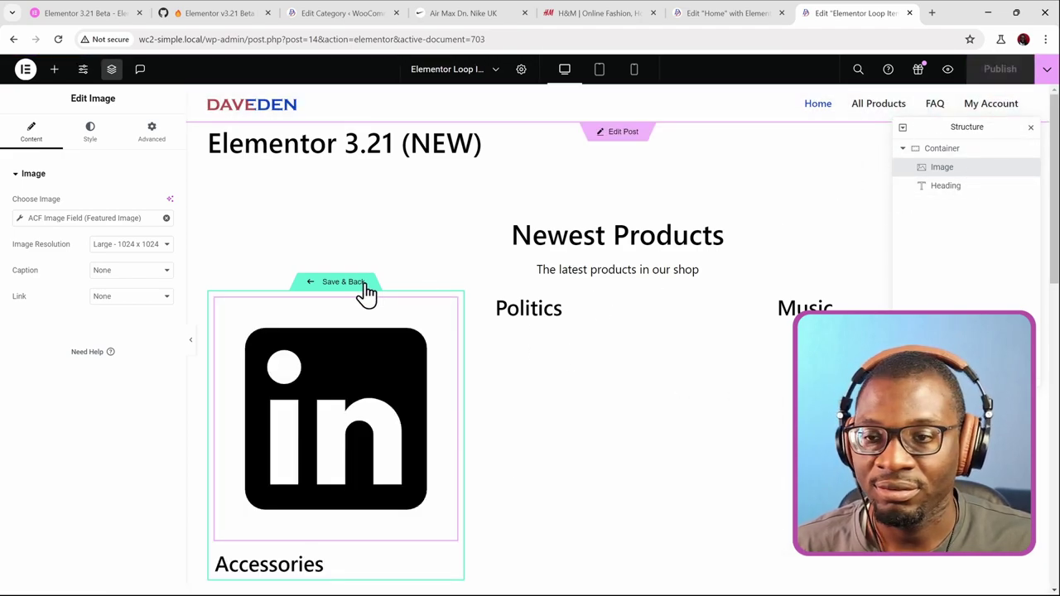
click(314, 286)
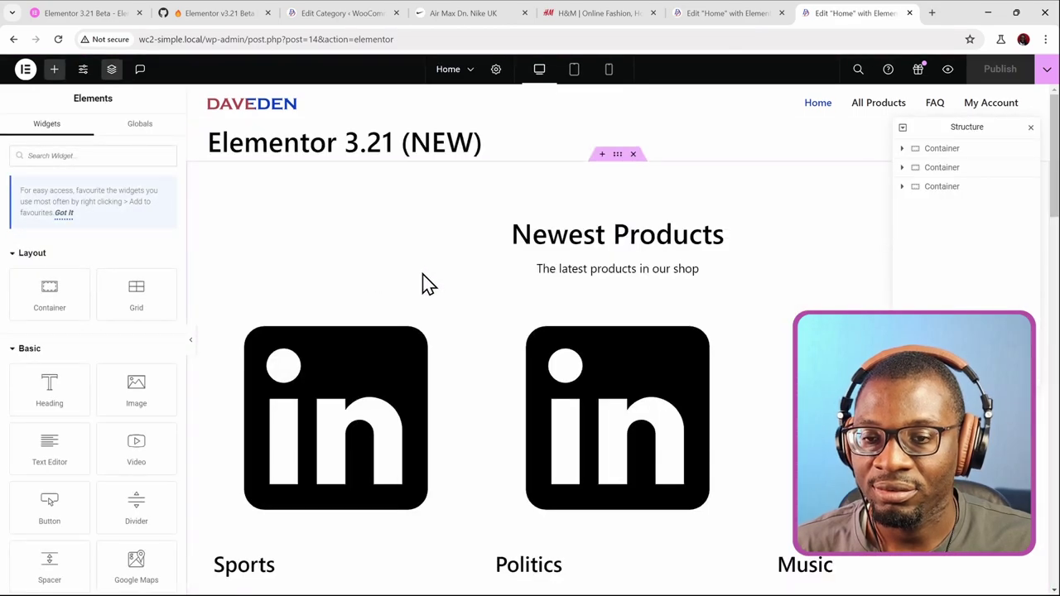
scroll(421, 284, down, 2)
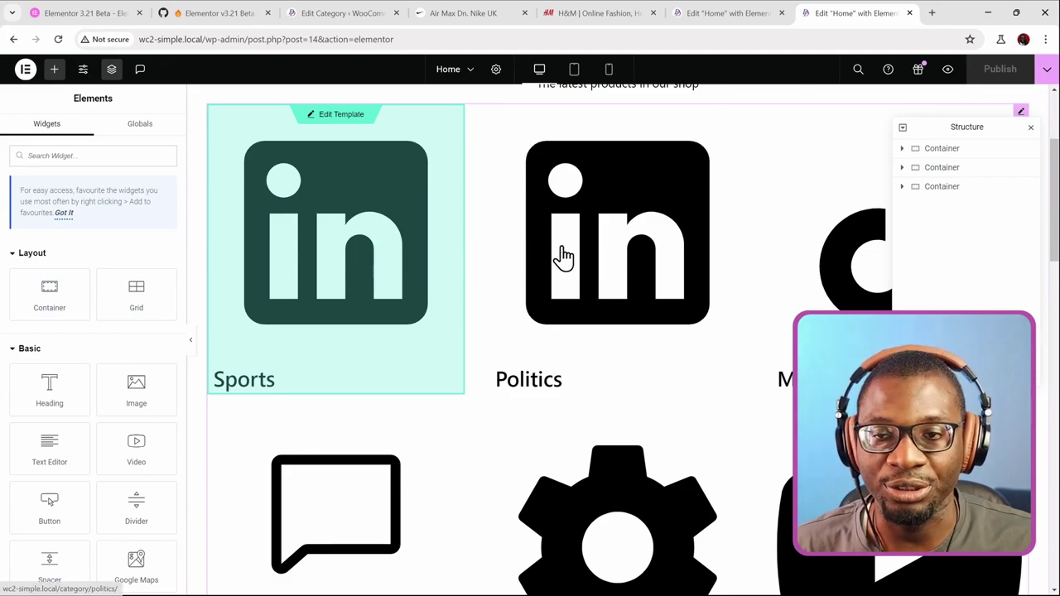
scroll(574, 255, down, 1)
scroll(577, 259, up, 2)
scroll(577, 259, down, 4)
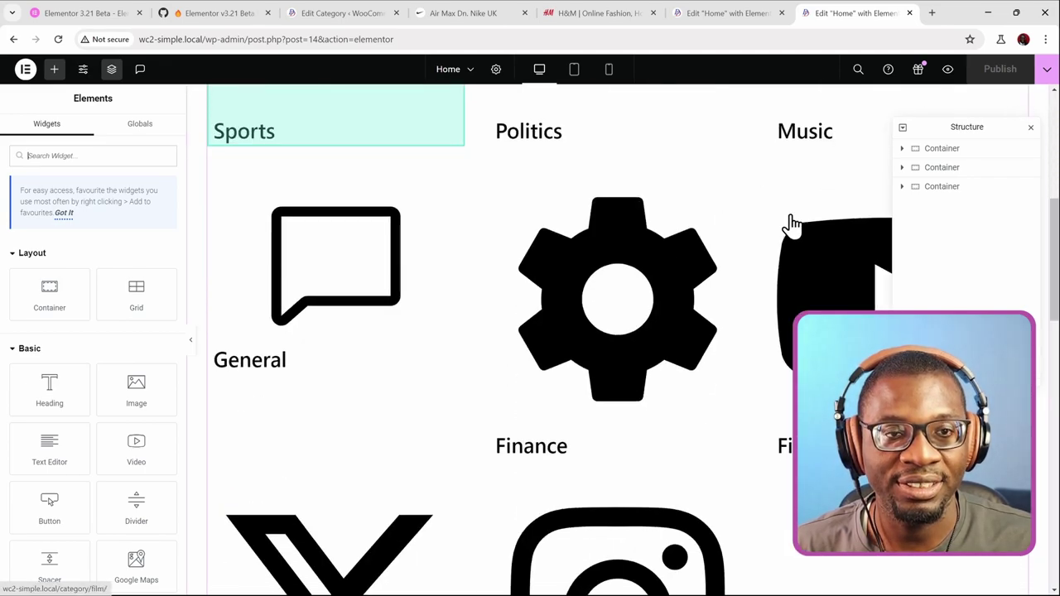
scroll(568, 307, down, 1)
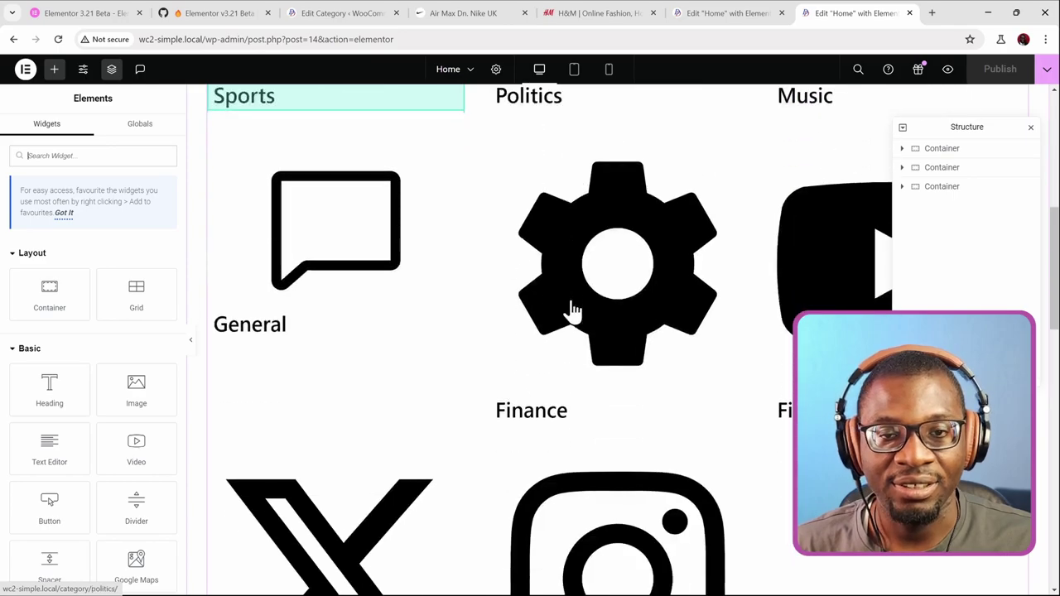
scroll(568, 309, up, 5)
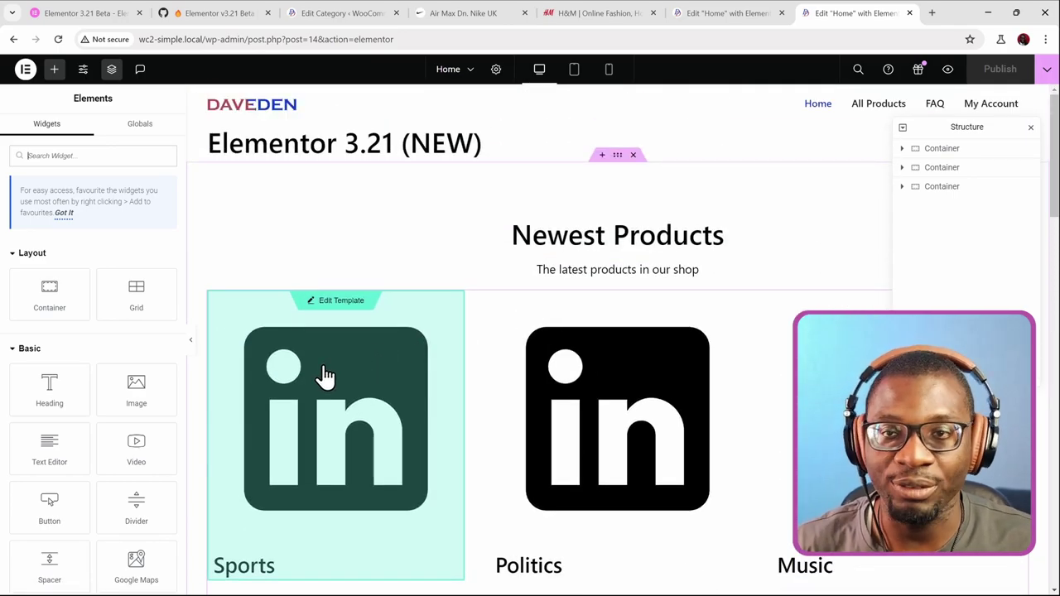
Reopen the loop item template from the Sports category and add a Text Editor widget below the heading
double_click(325, 376)
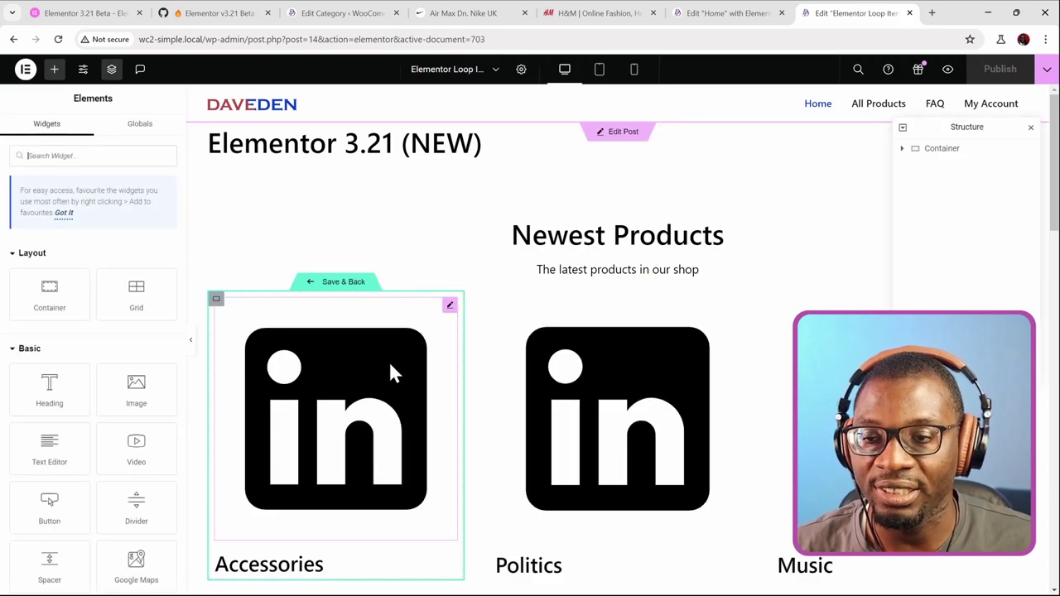
scroll(393, 372, down, 3)
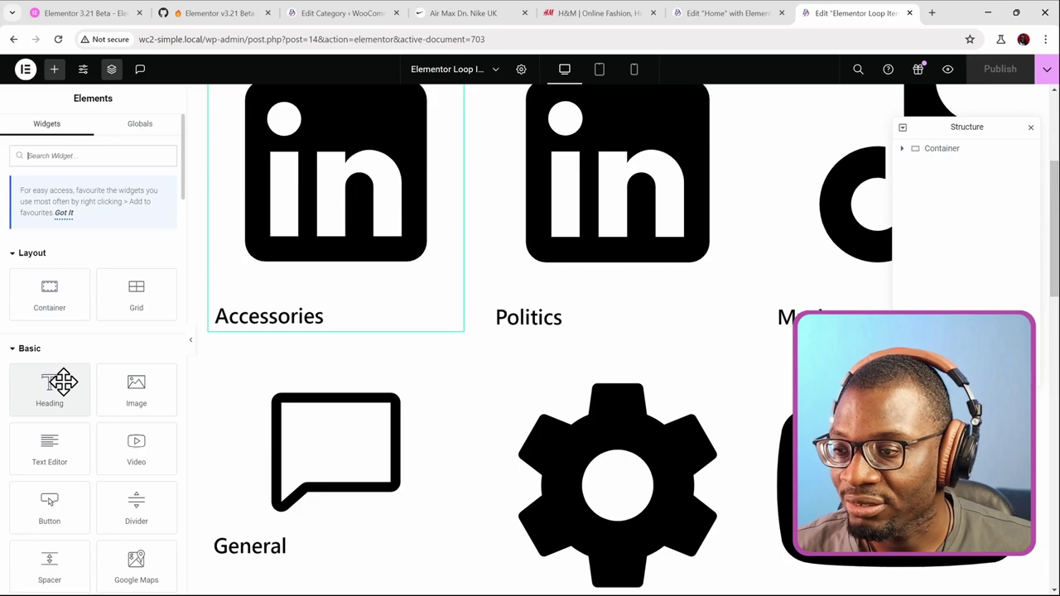
click(79, 143)
text(text)
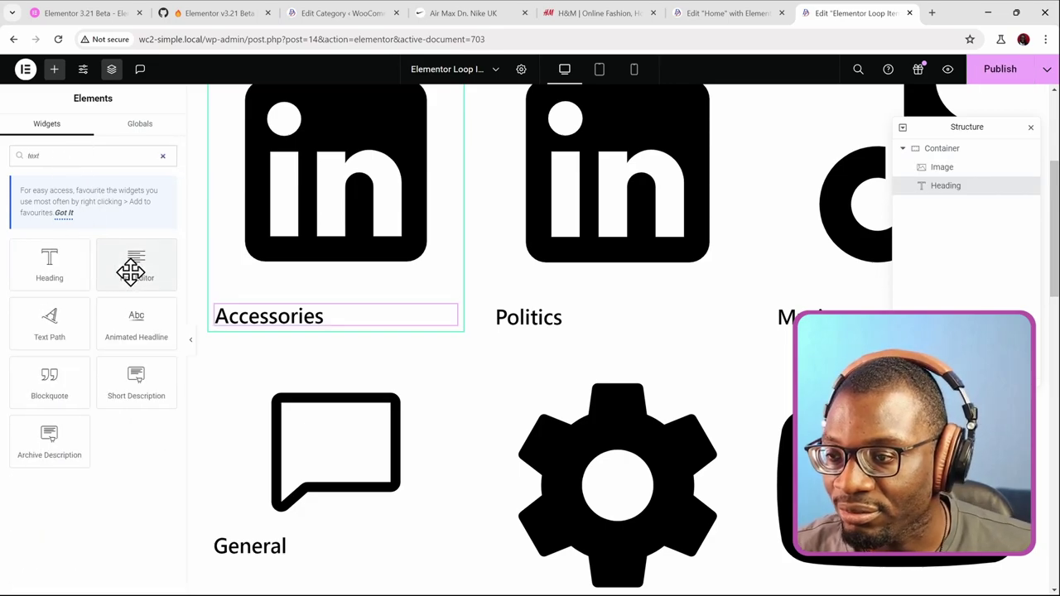
drag(130, 267, 289, 331)
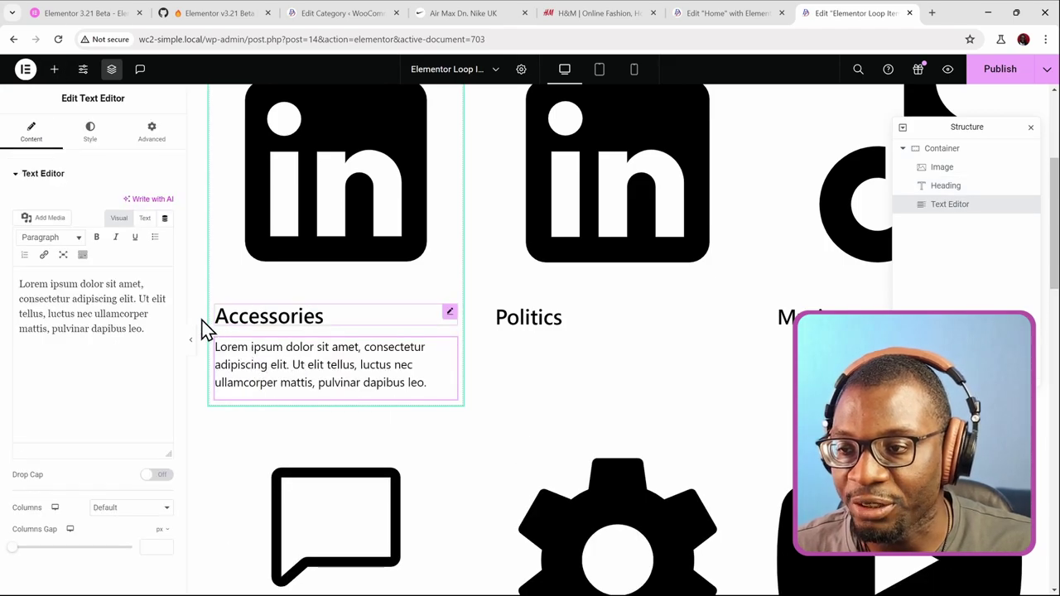
Link the Text Editor's content dynamically to the ACF Field, using the Test key from Post Category Extras
click(165, 220)
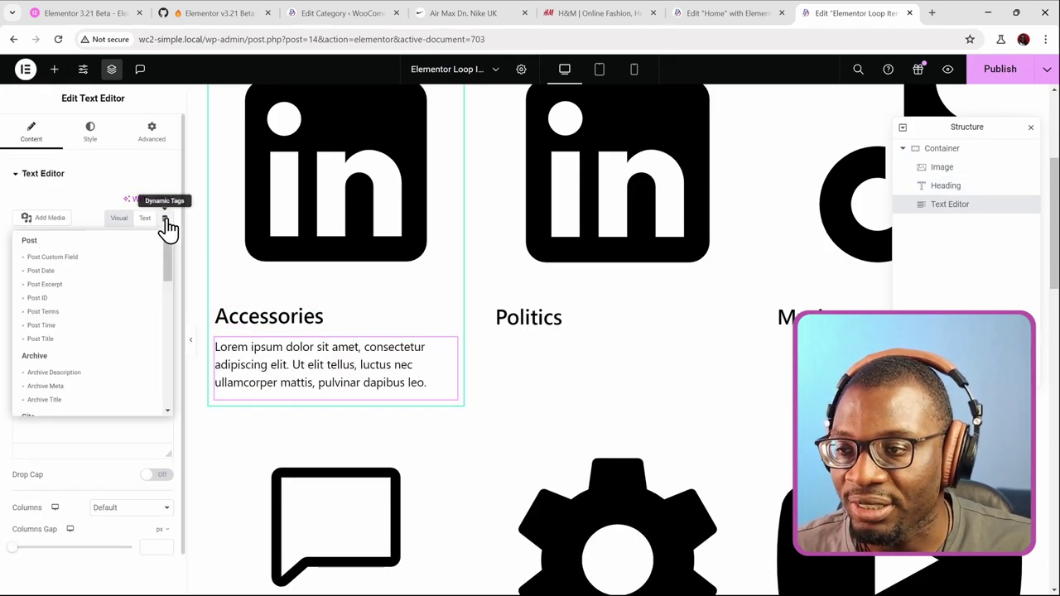
scroll(108, 294, down, 3)
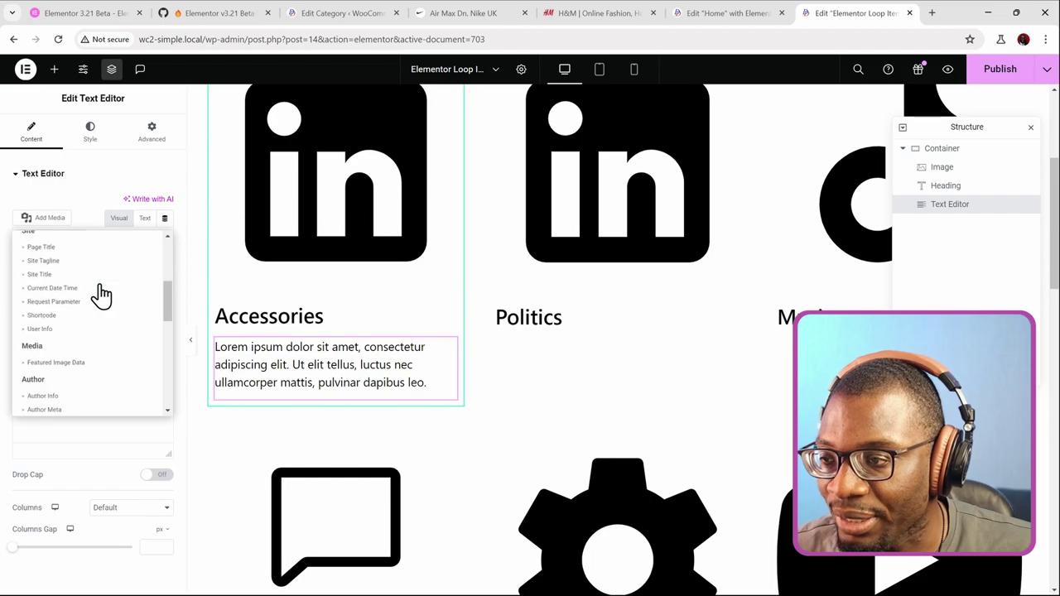
scroll(104, 295, up, 1)
scroll(103, 295, down, 3)
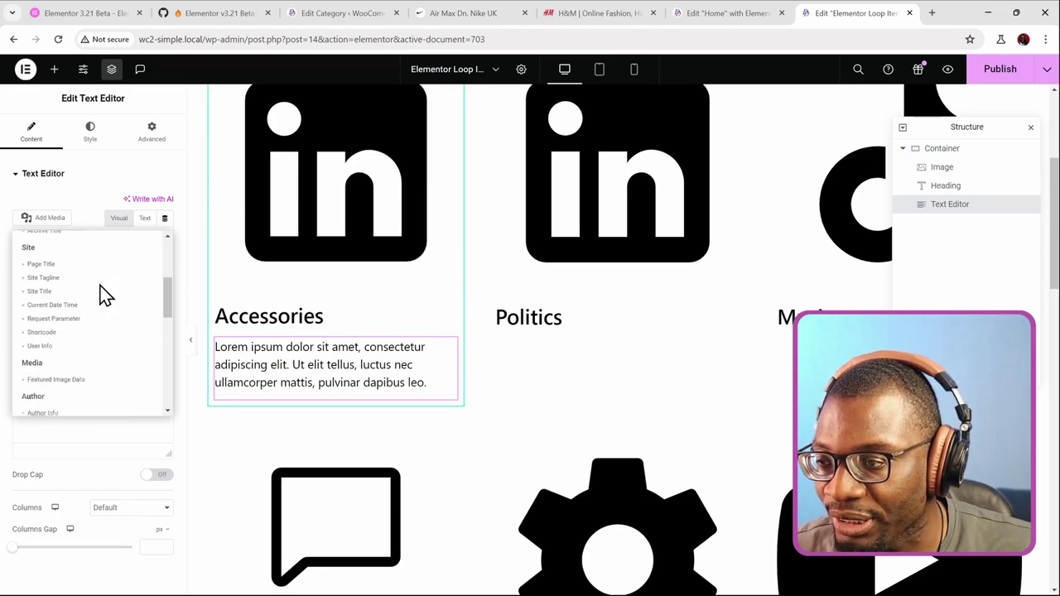
scroll(103, 295, down, 6)
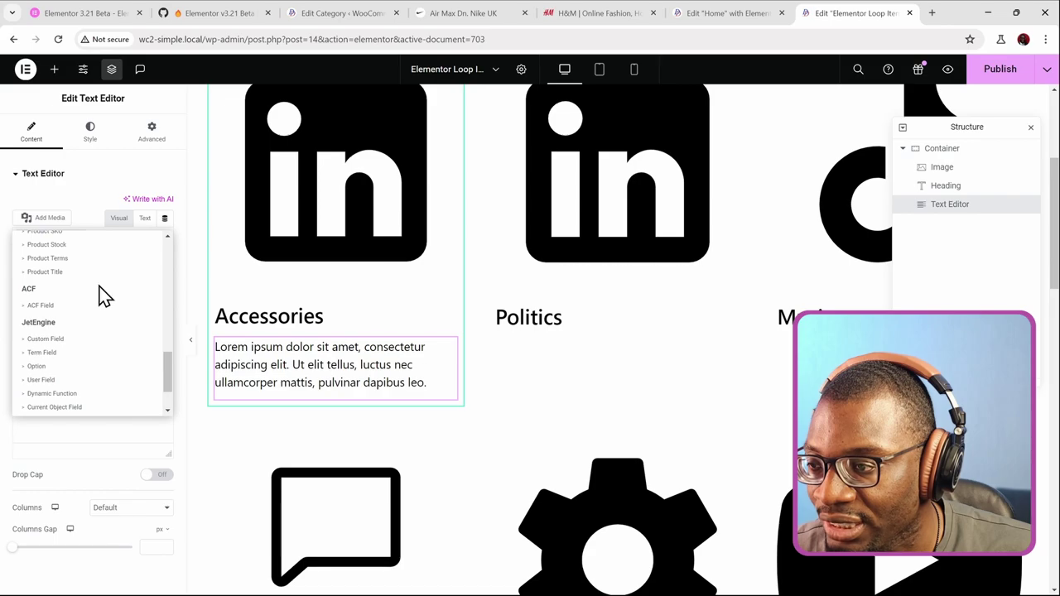
click(56, 306)
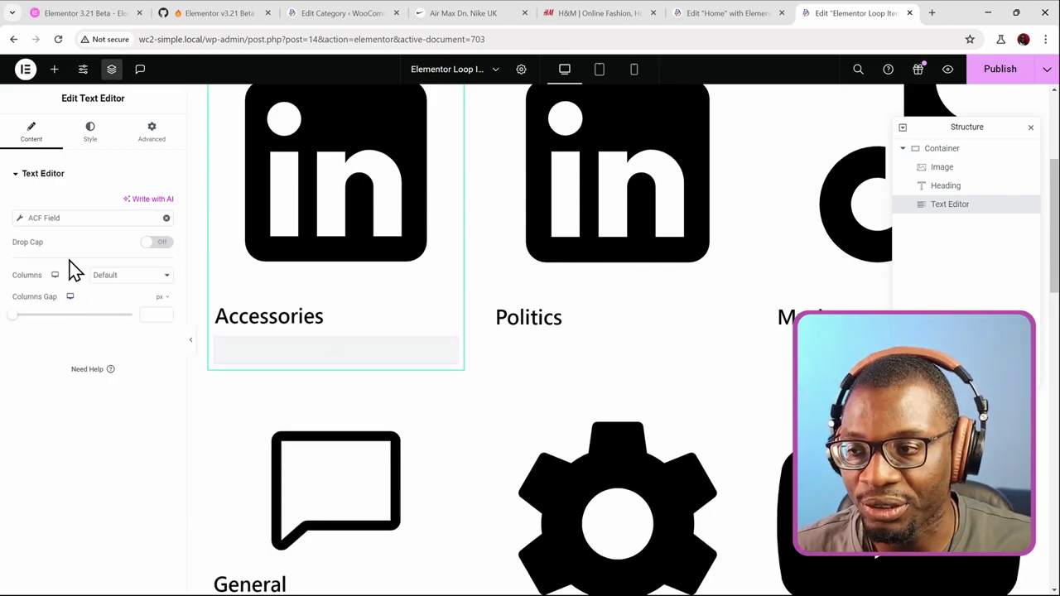
click(20, 220)
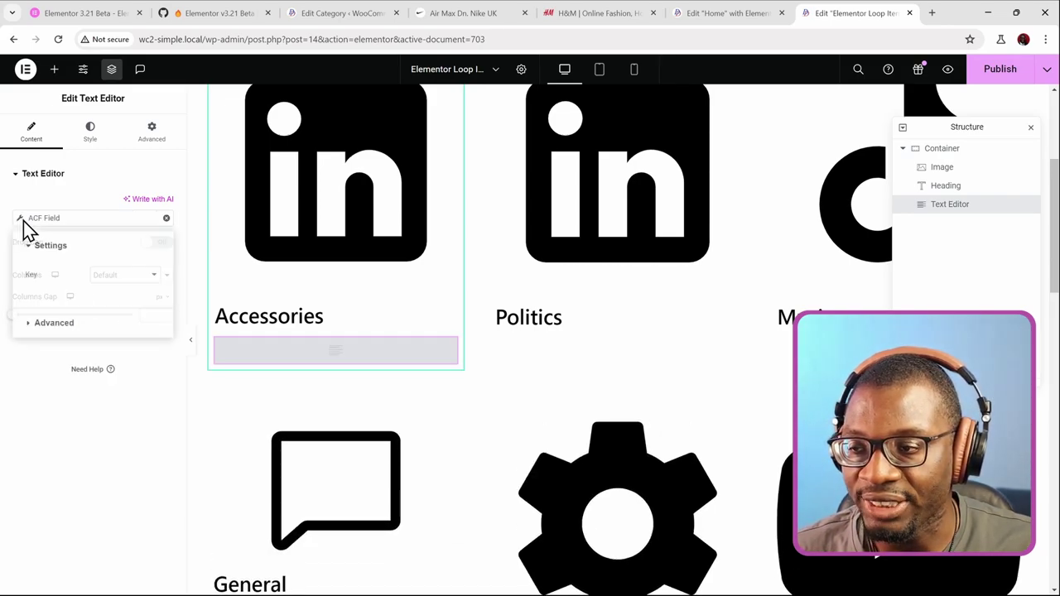
click(115, 275)
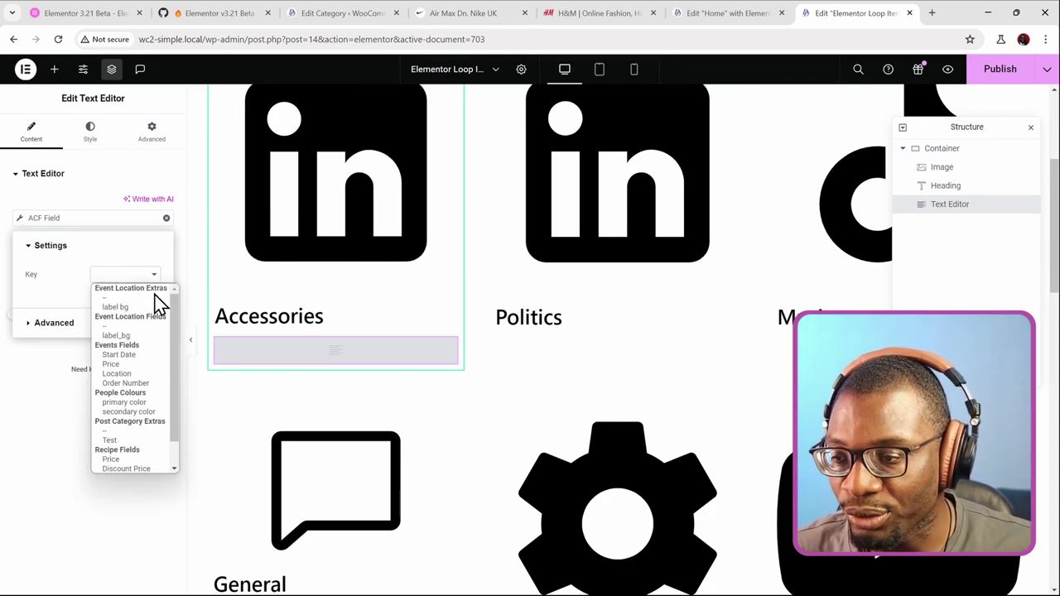
click(116, 441)
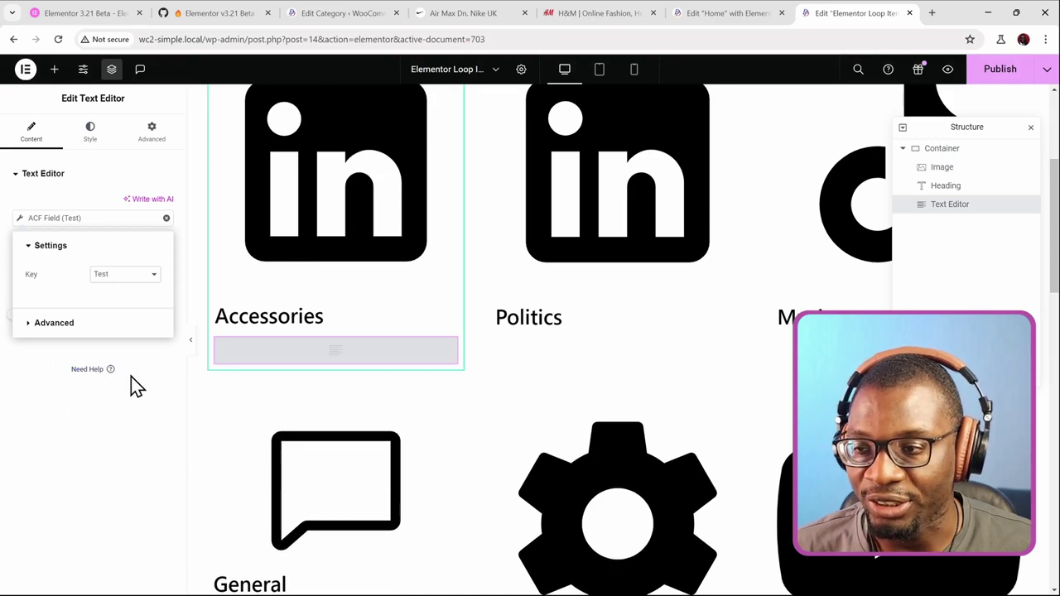
Publish the loop item with its new text, return to the Home page, and check the text beneath each category name
click(993, 75)
scroll(378, 207, up, 2)
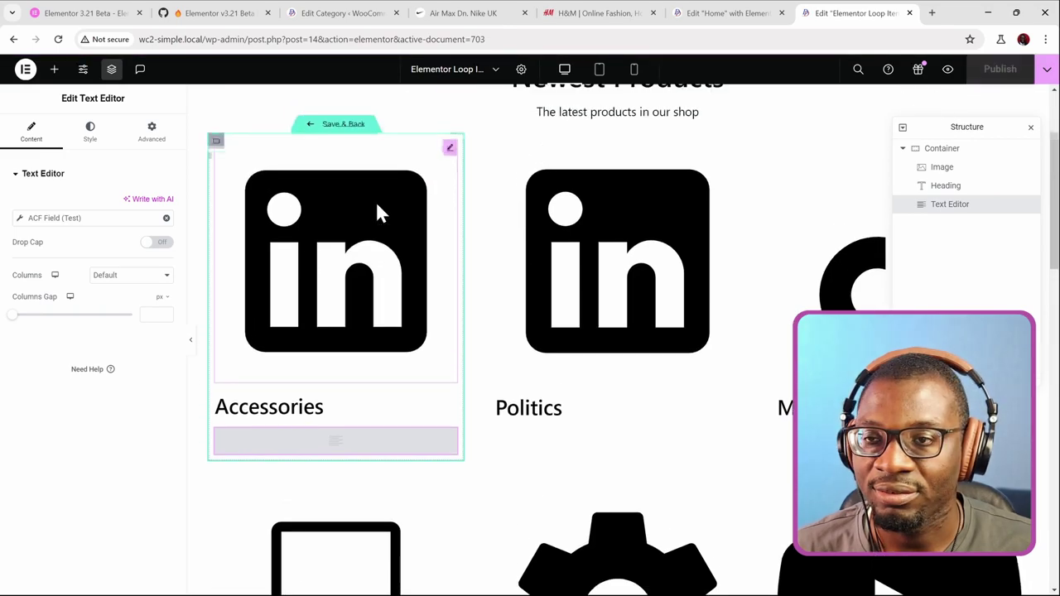
click(337, 162)
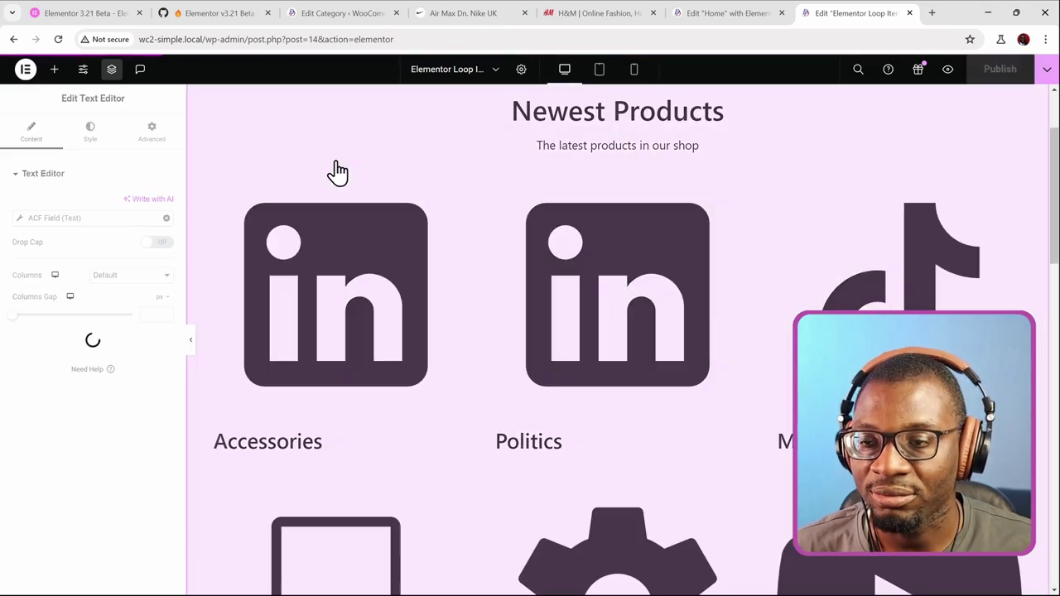
scroll(468, 232, down, 2)
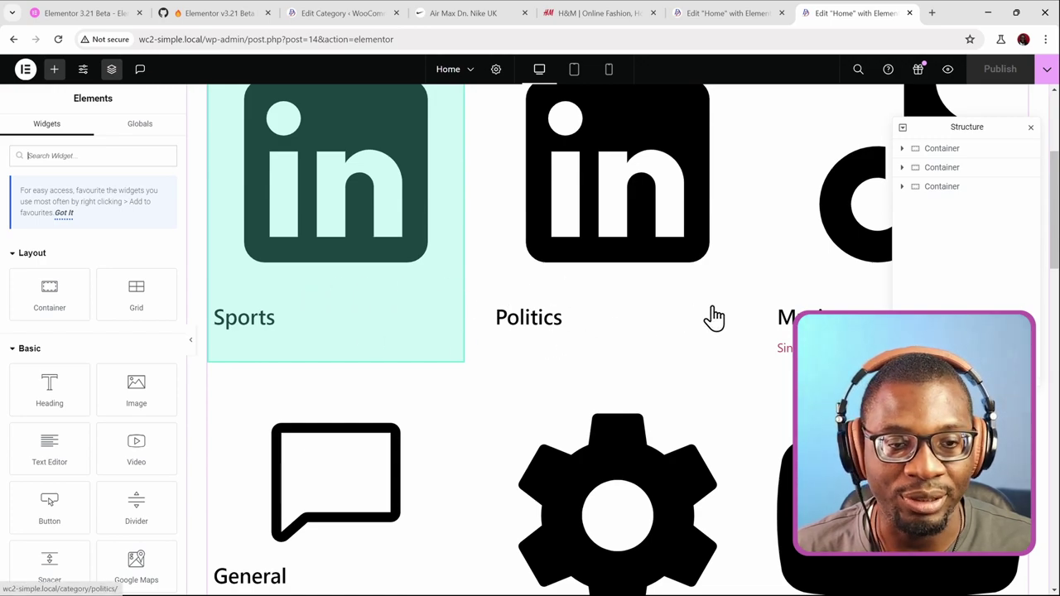
scroll(478, 407, down, 3)
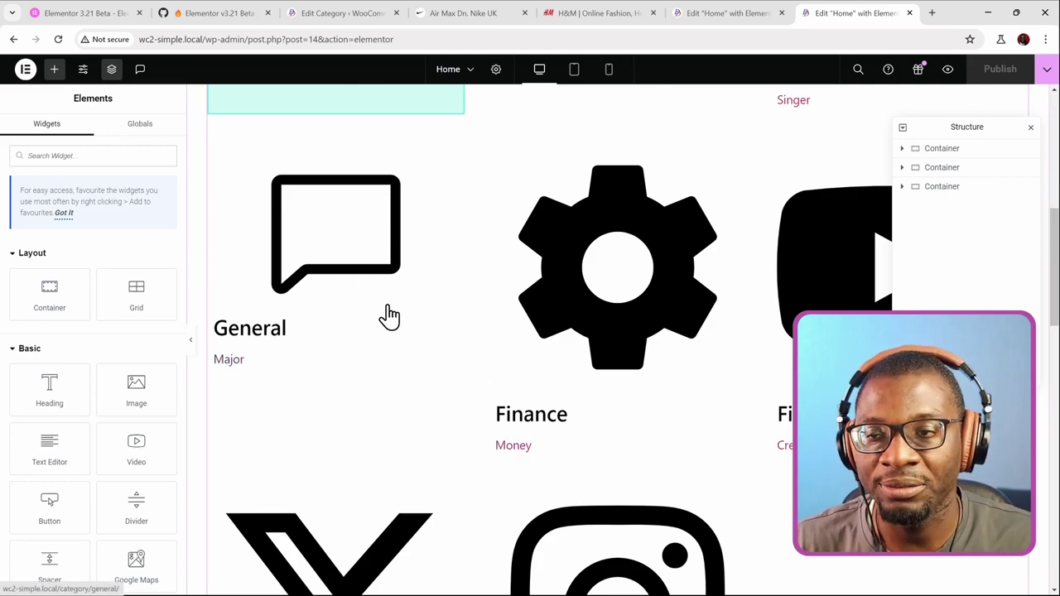
scroll(403, 334, up, 4)
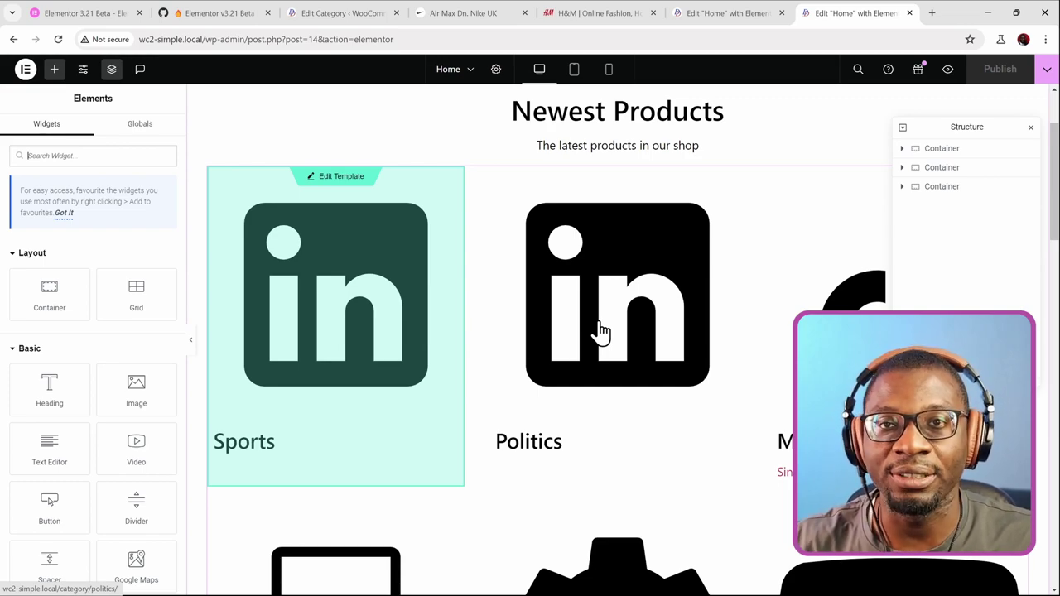
scroll(521, 333, down, 4)
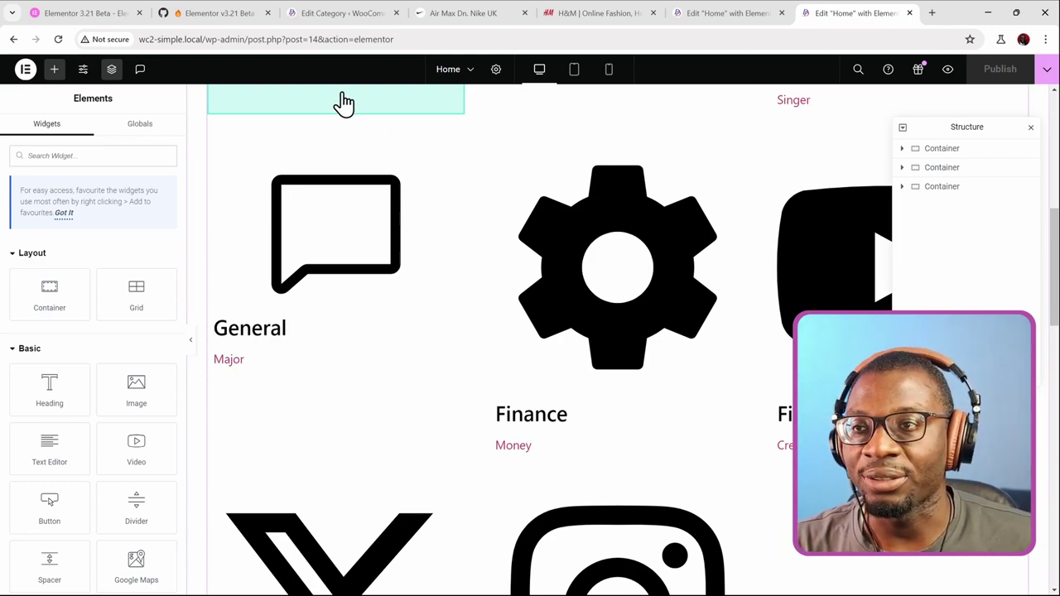
Switch to the Elementor v3.21 Beta Release discussion on GitHub and review the Free and Pro version lists under More Improvements
click(212, 13)
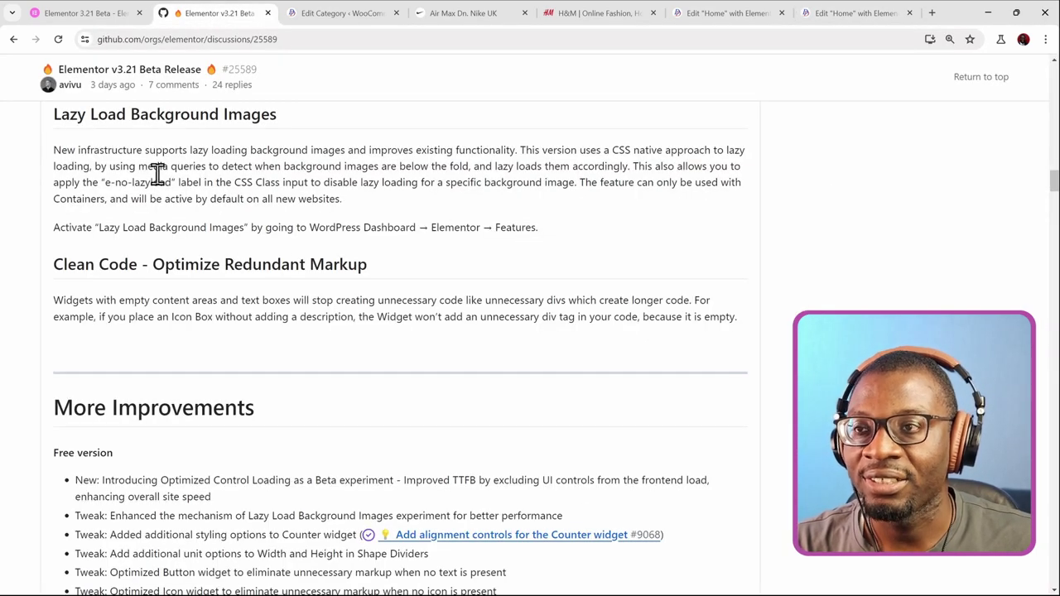
scroll(344, 264, down, 3)
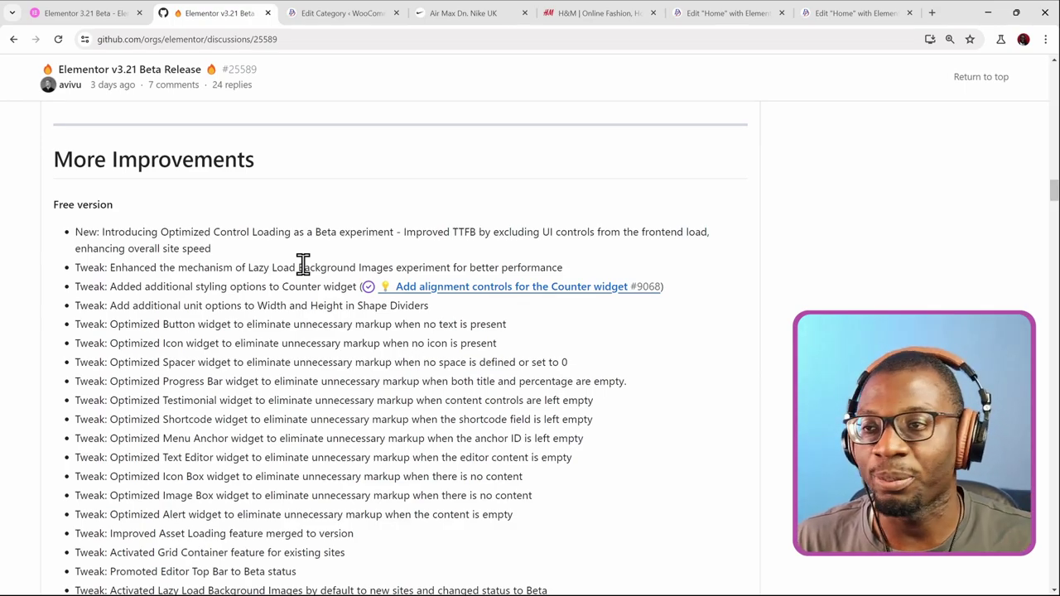
scroll(156, 247, down, 2)
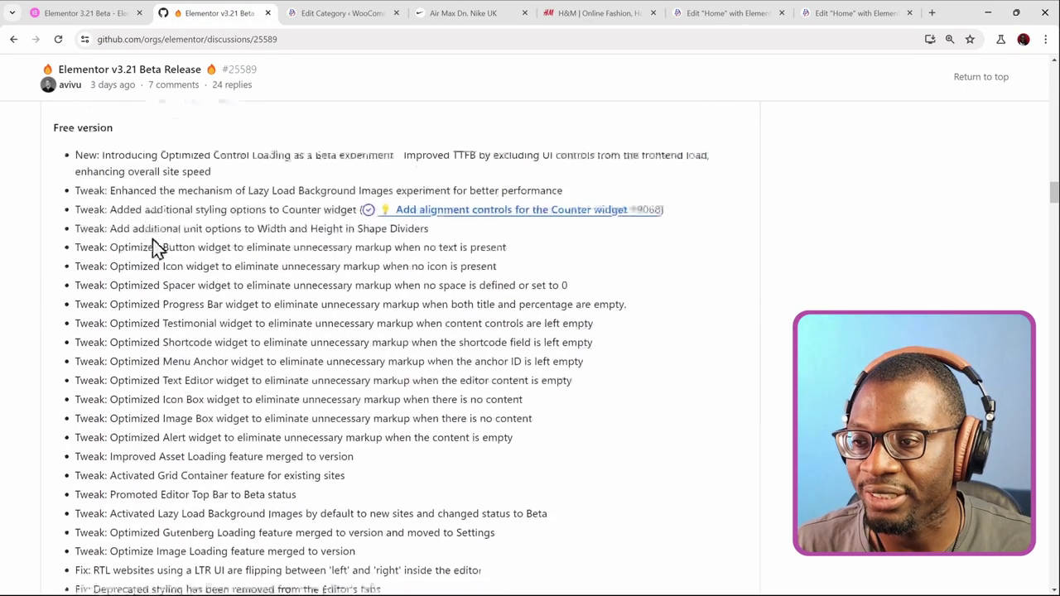
scroll(153, 247, down, 3)
scroll(165, 377, down, 1)
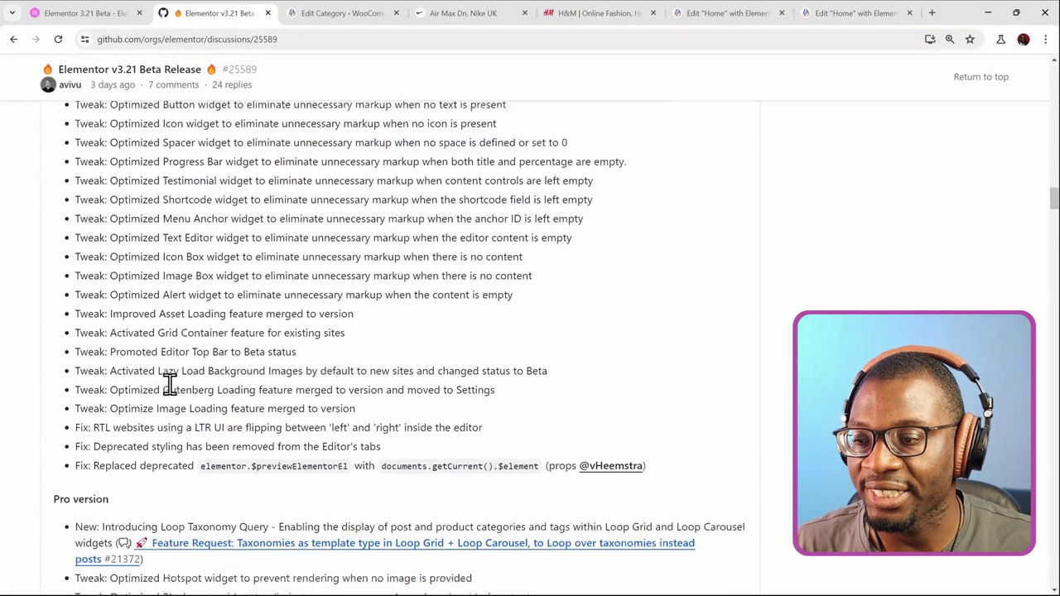
scroll(169, 385, down, 5)
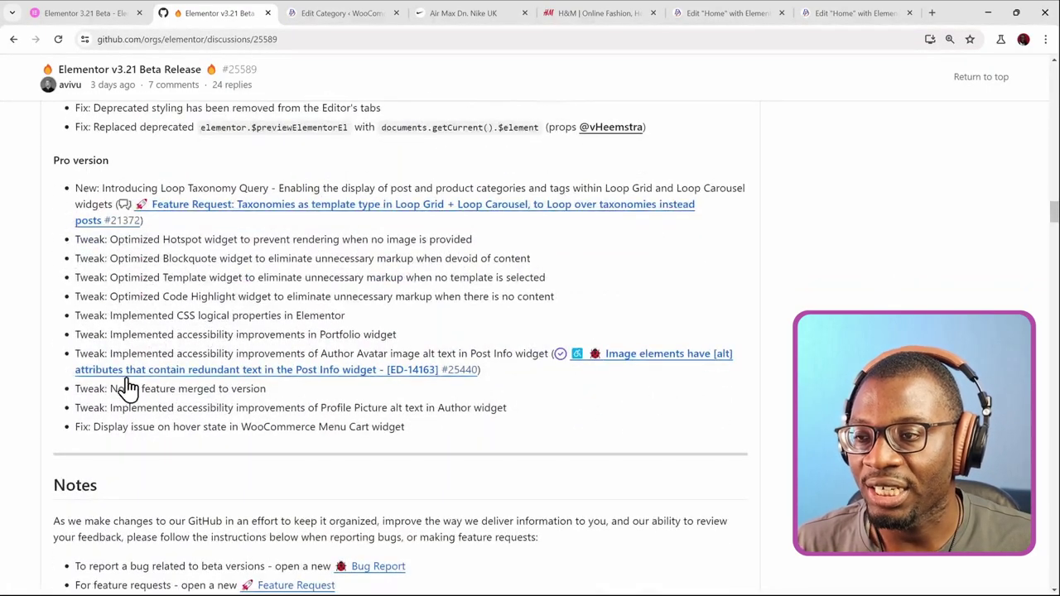